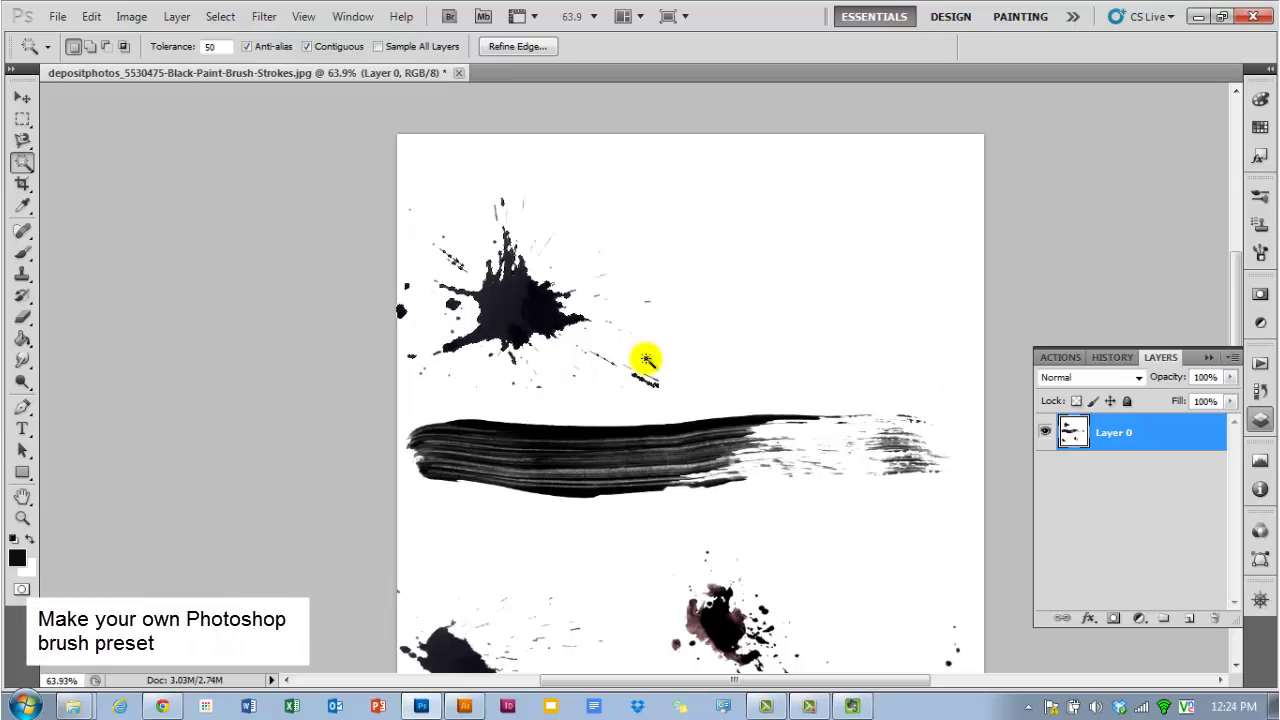
- Select the large ink splatter above the long brush stroke with the Magic Wand at tolerance 50
scroll(646, 358, "down", 1)
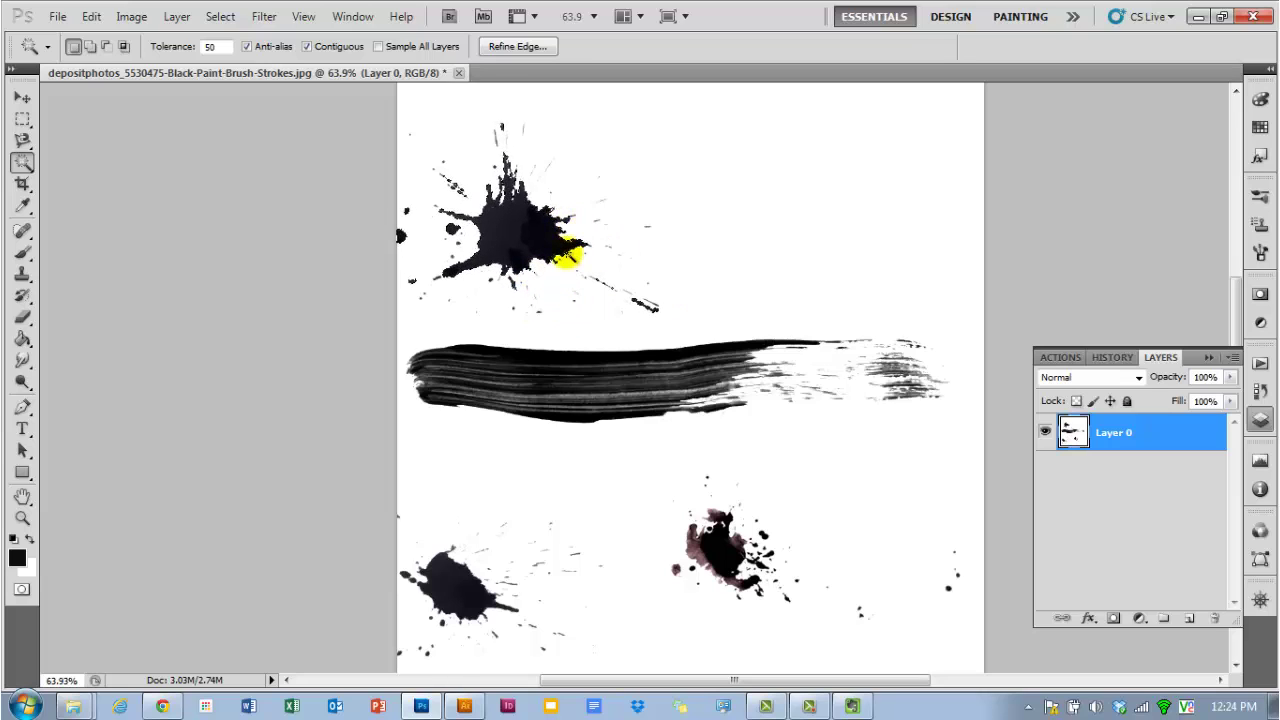
left_click(565, 250, "ctrl")
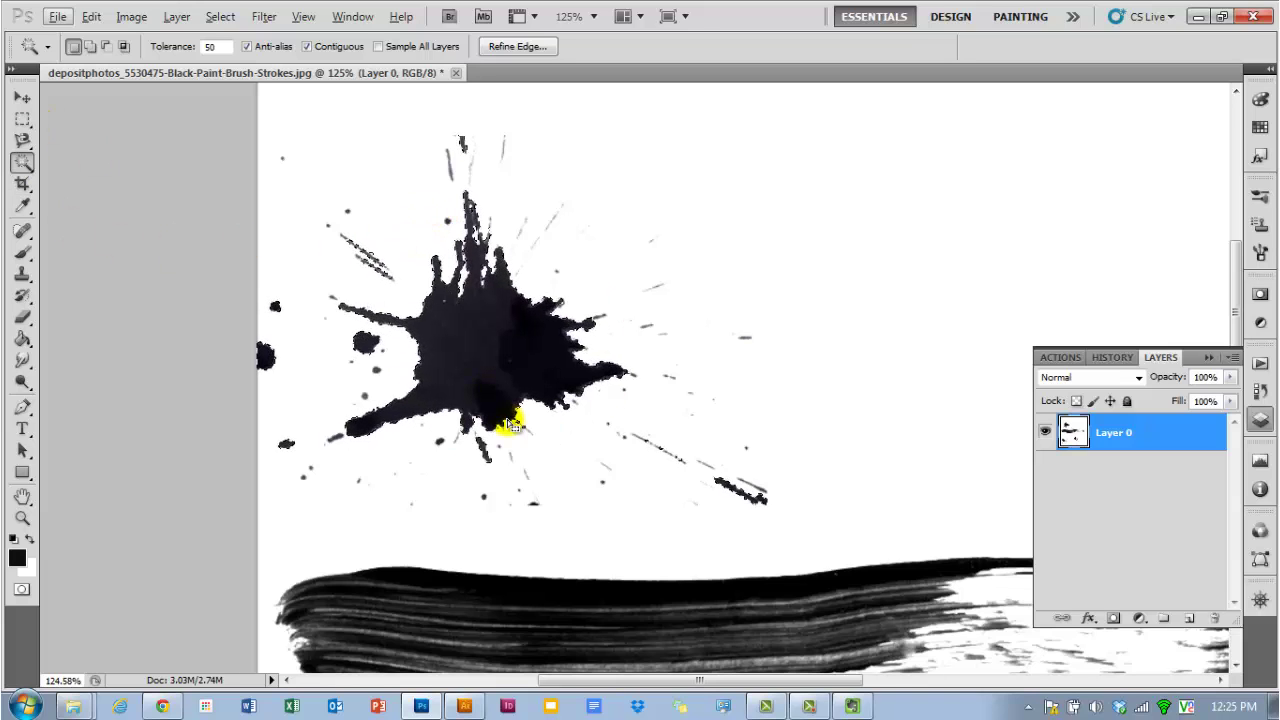
left_click(343, 197)
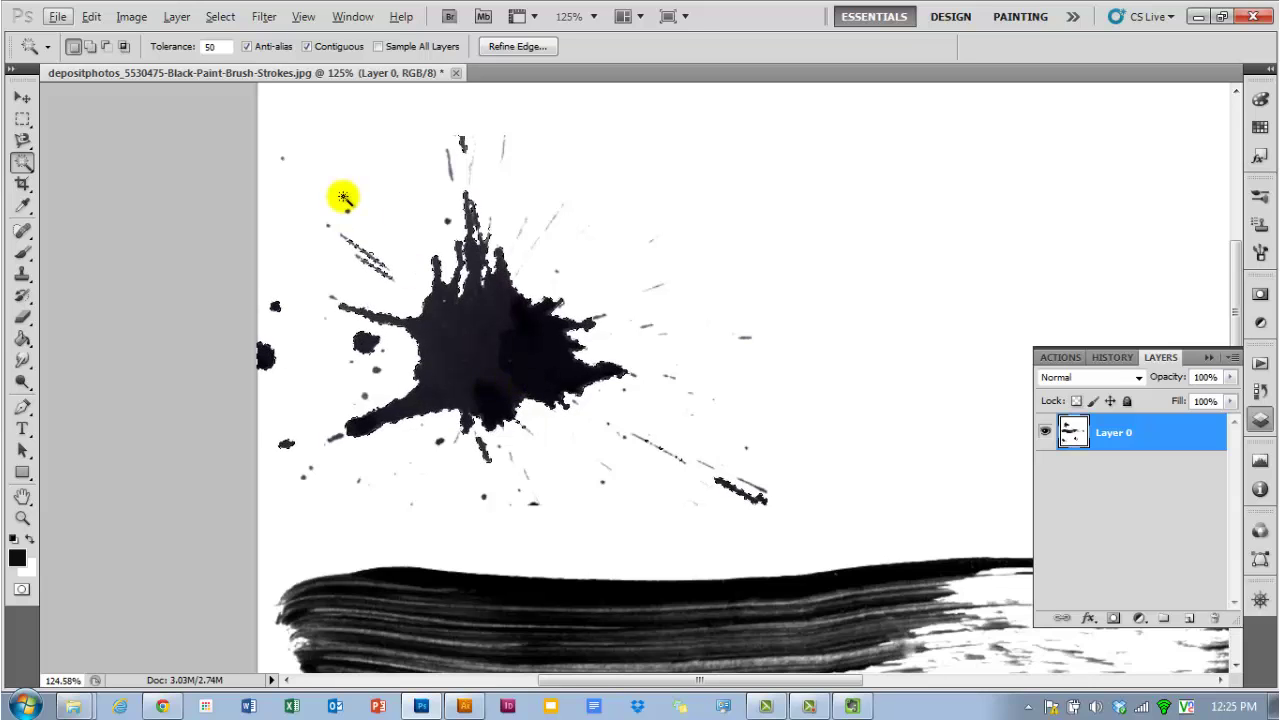
- Define a brush preset from the selected splatter, naming it with "splatter", the author's surname and the number 1
left_click(91, 16)
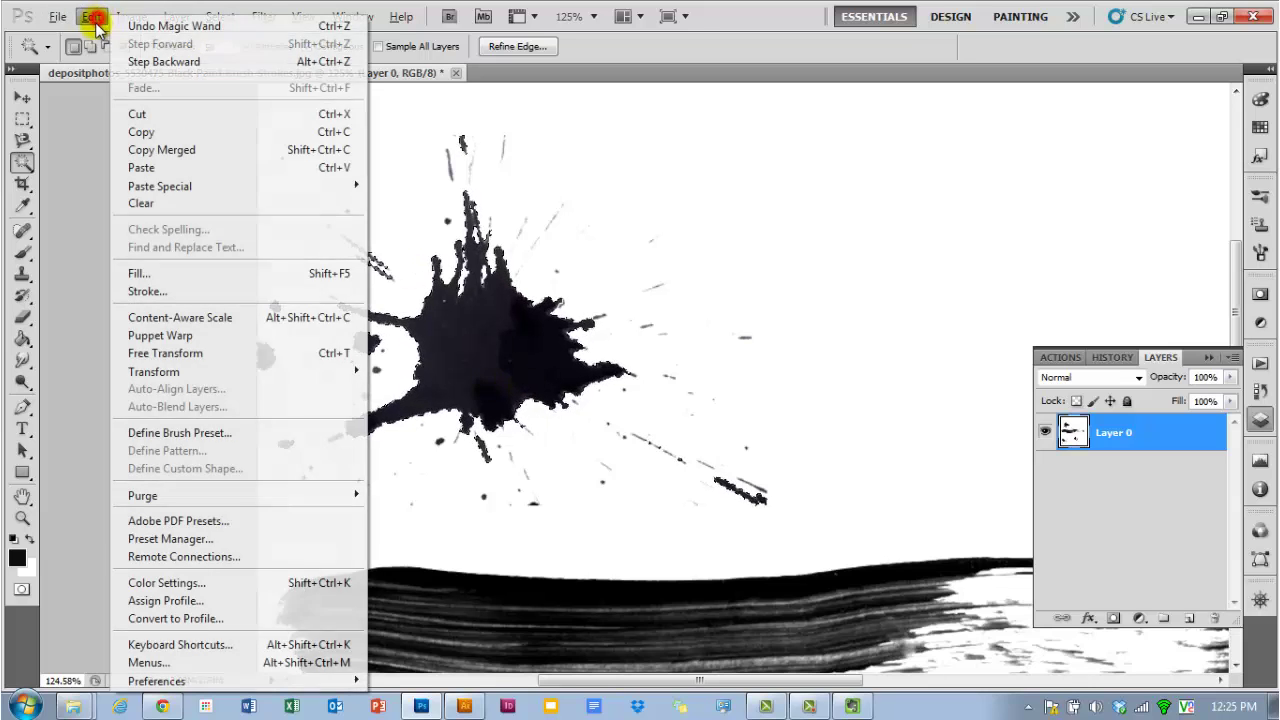
left_click(218, 438)
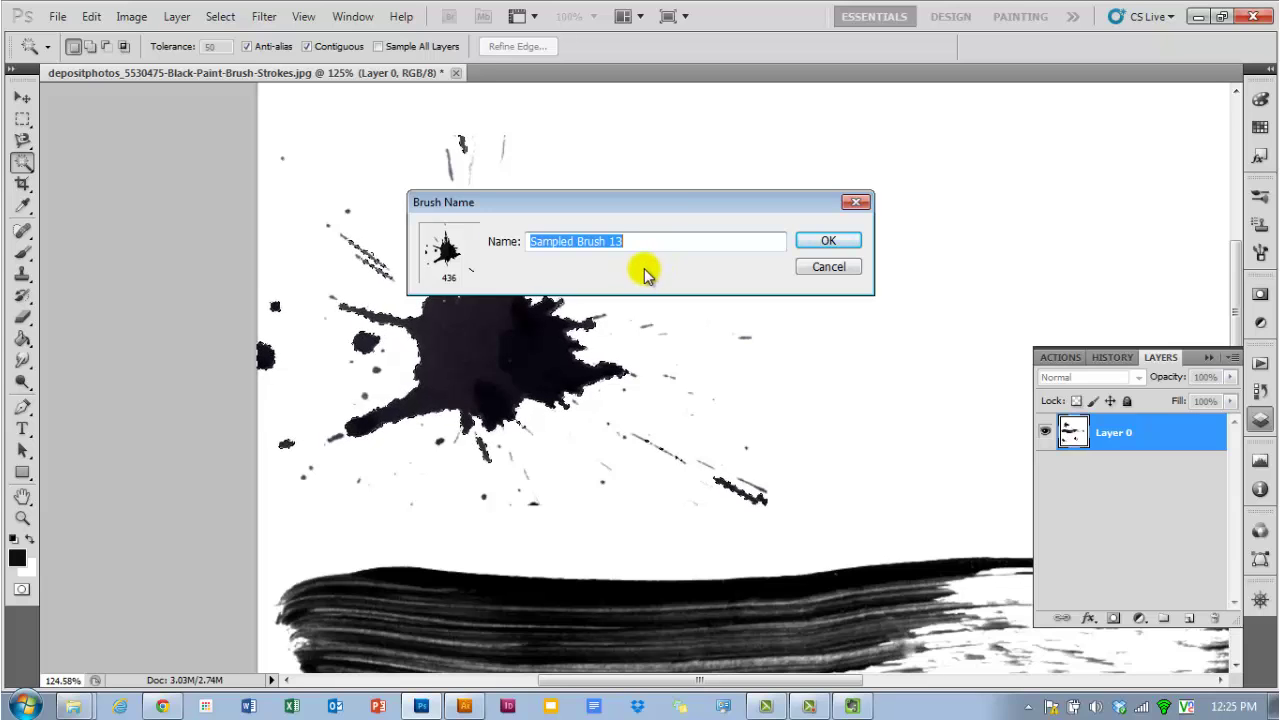
type("spl")
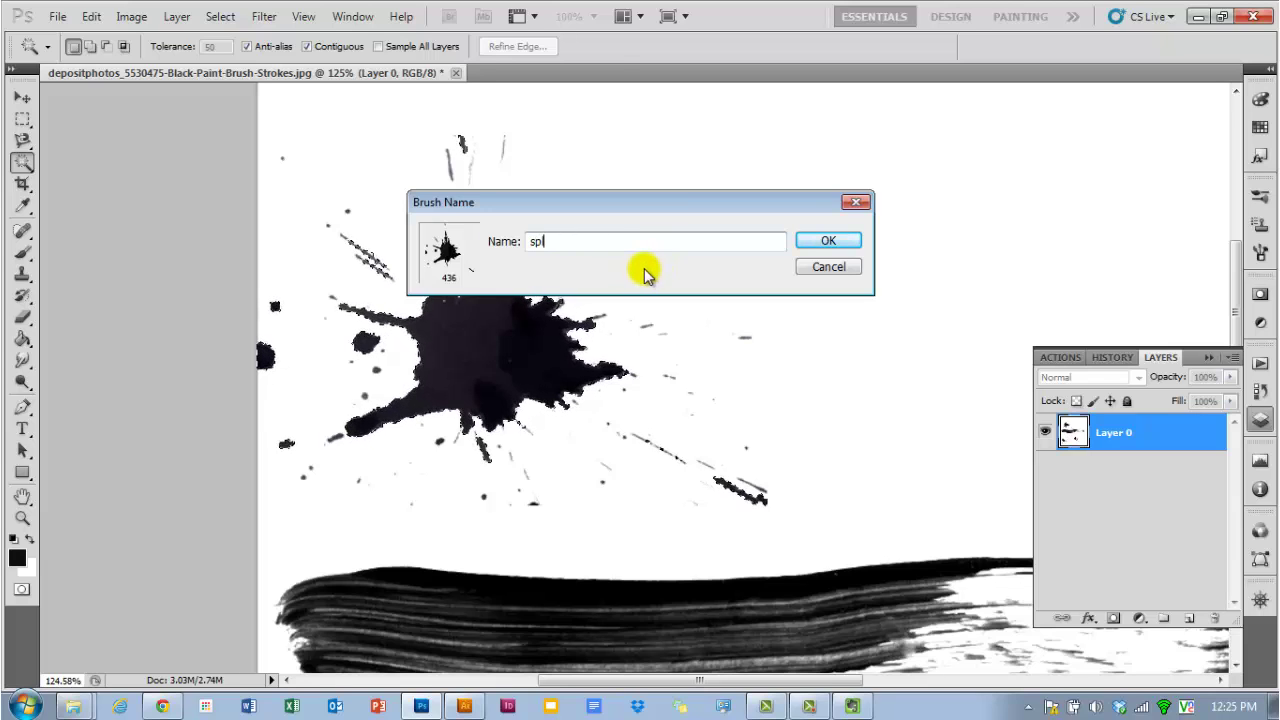
type("atter turek 1")
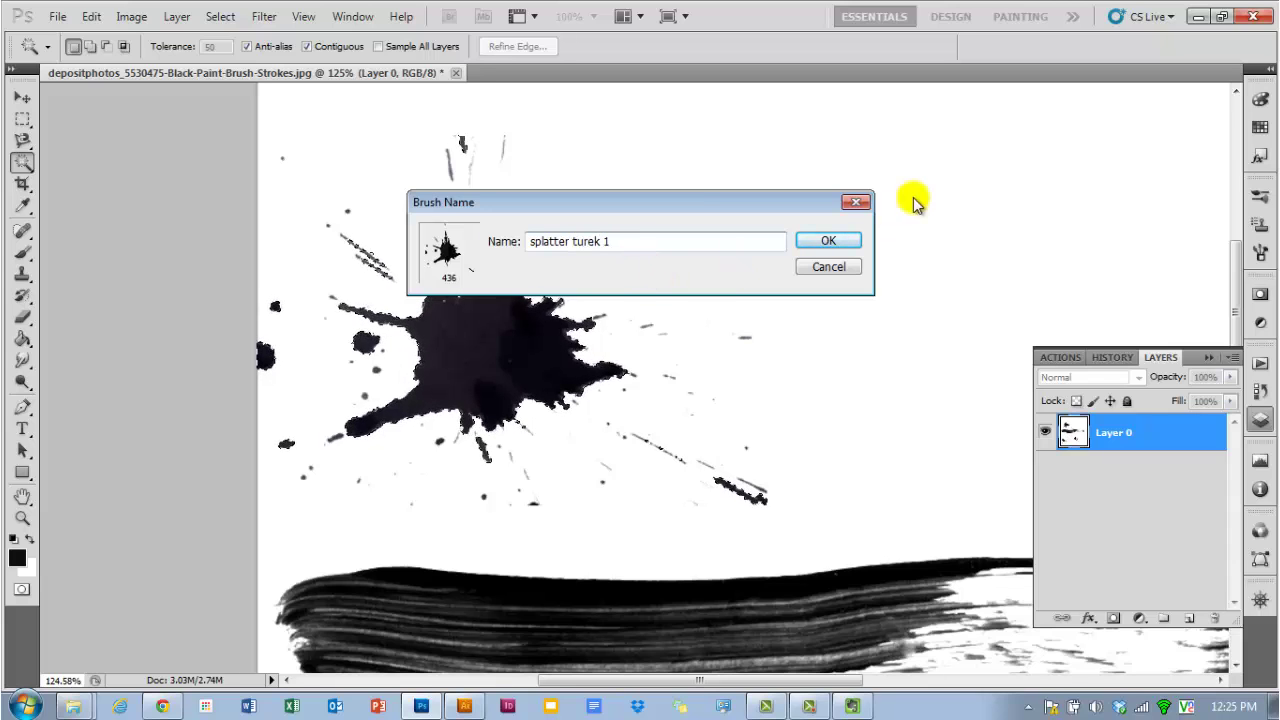
left_click(852, 240)
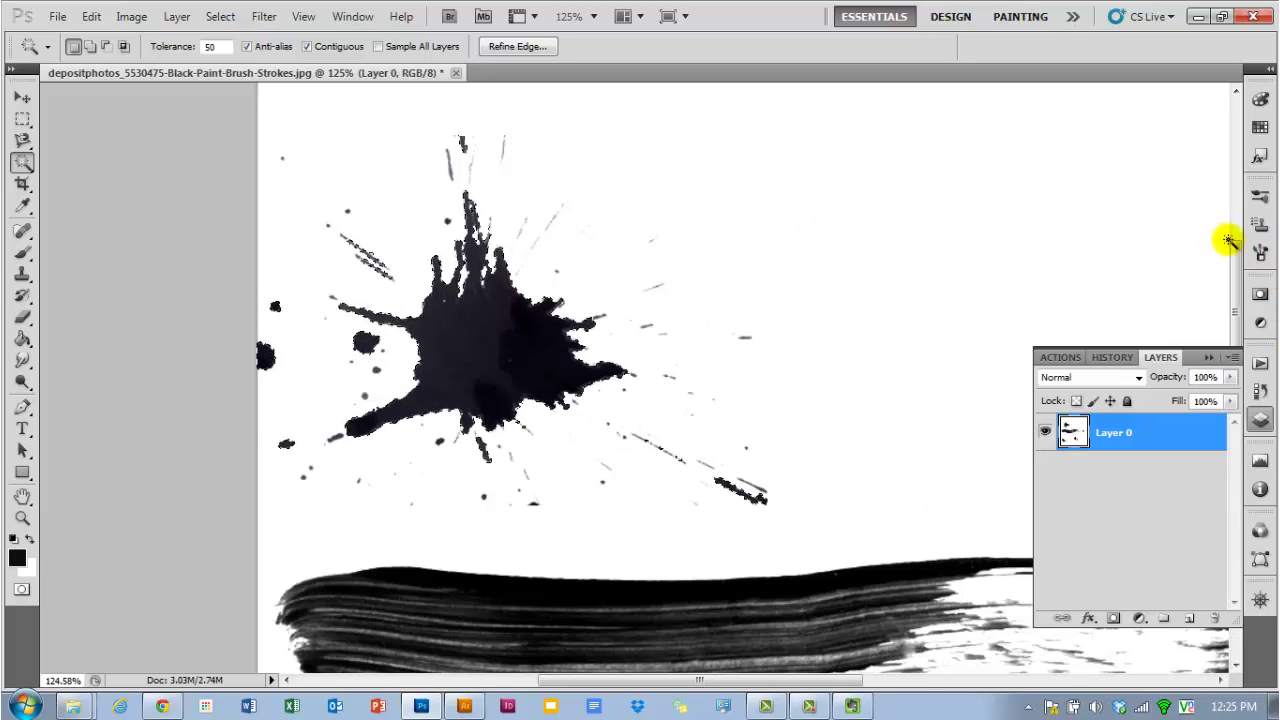
- Show the brush presets and clear the selection around the ink splatter
left_click(1260, 197)
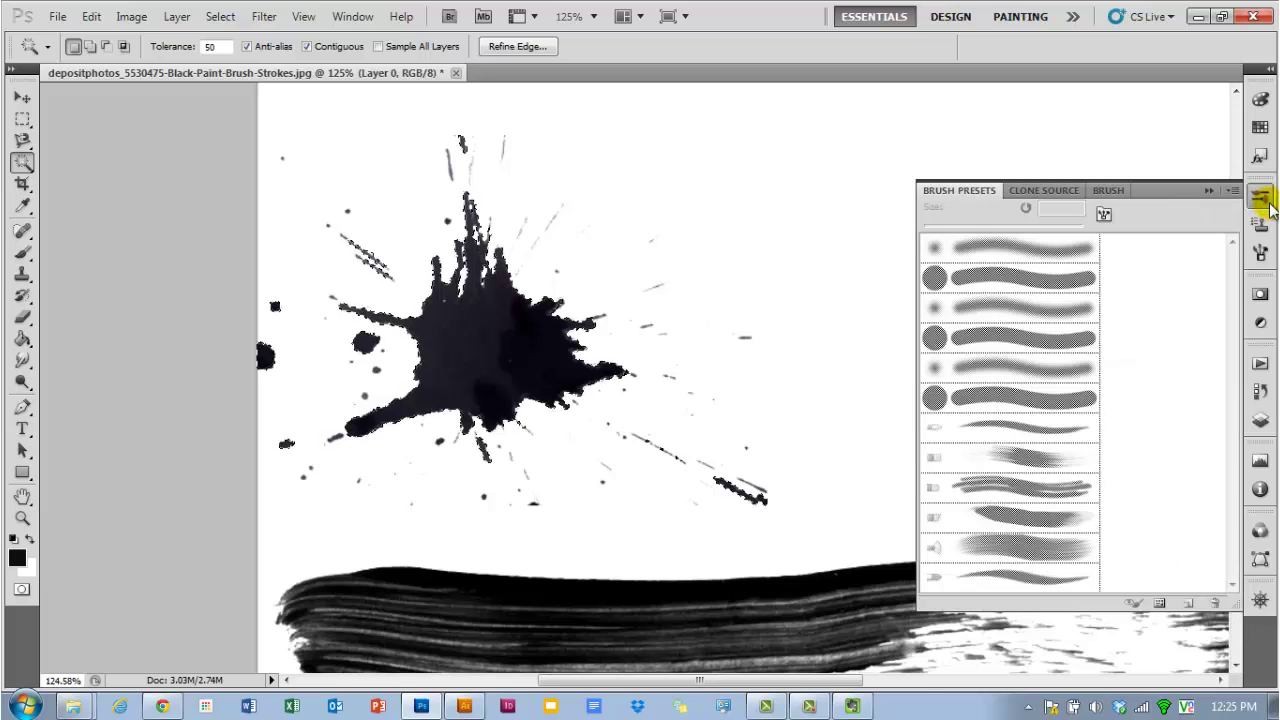
scroll(1149, 304, "down", 1)
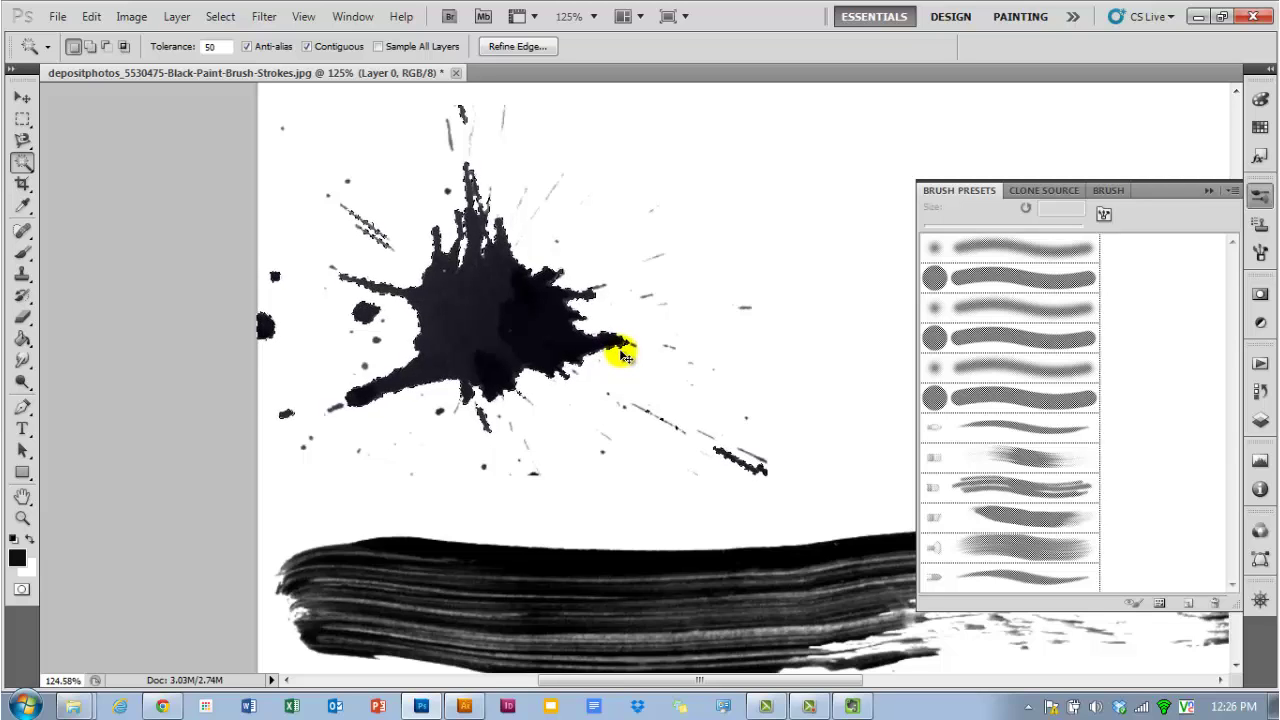
key("ctrl+d")
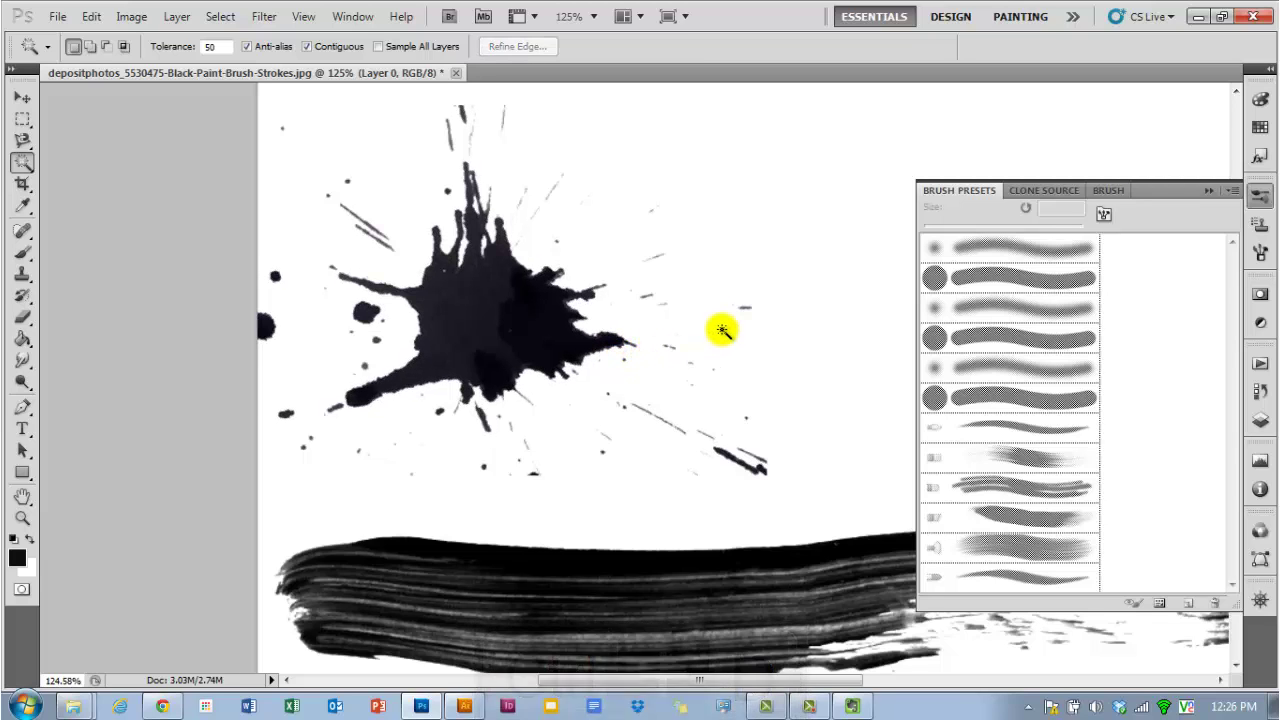
- Activate the Brush tool and choose the new 436 px splatter preset at the end of the preset list
key("v")
key("space")
mouse_move(808, 354)
left_mouse_down()
mouse_move(357, 380)
mouse_move(425, 492)
mouse_move(420, 480)
left_mouse_up()
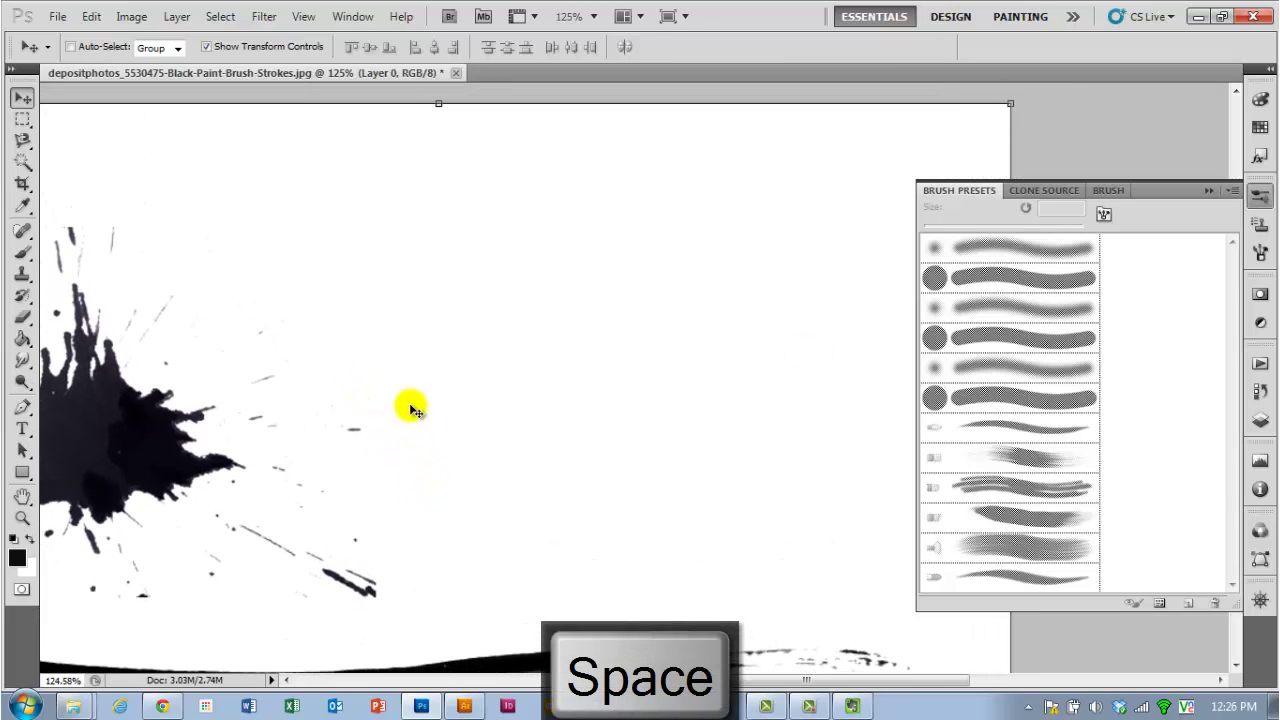
left_click(22, 254)
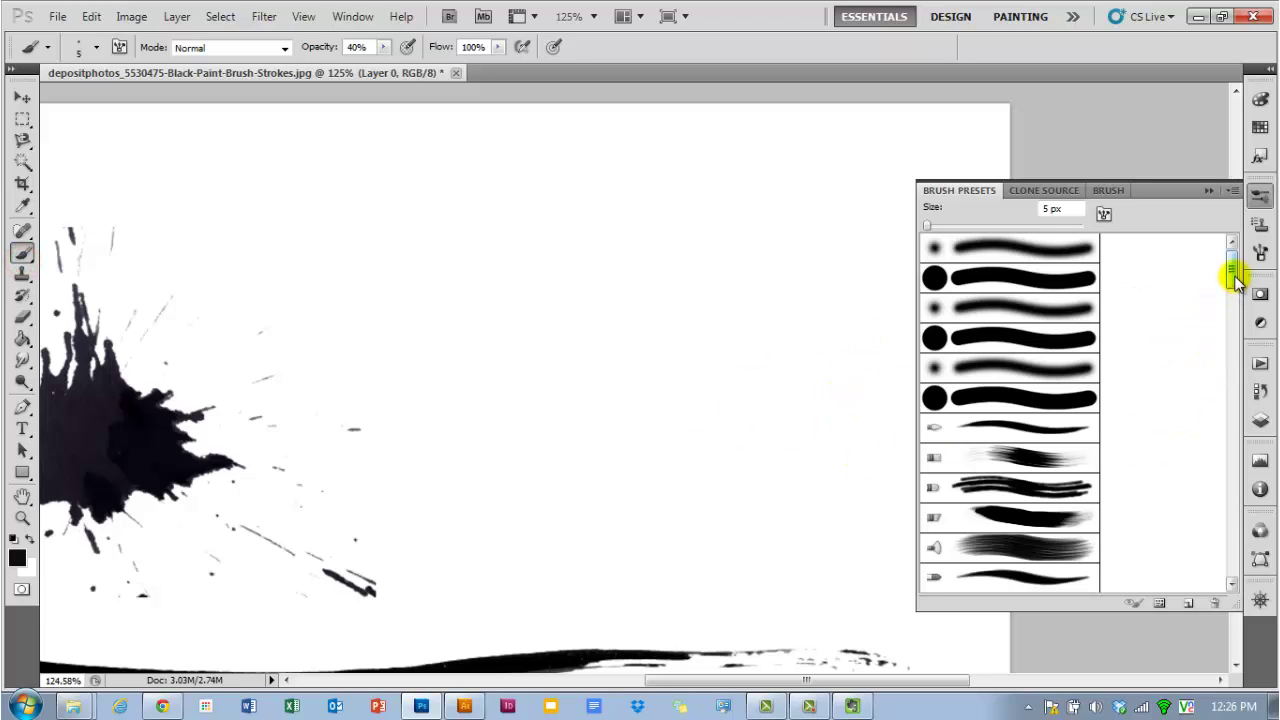
mouse_move(1233, 265)
left_mouse_down()
mouse_move(1230, 252)
mouse_move(1234, 557)
left_mouse_up()
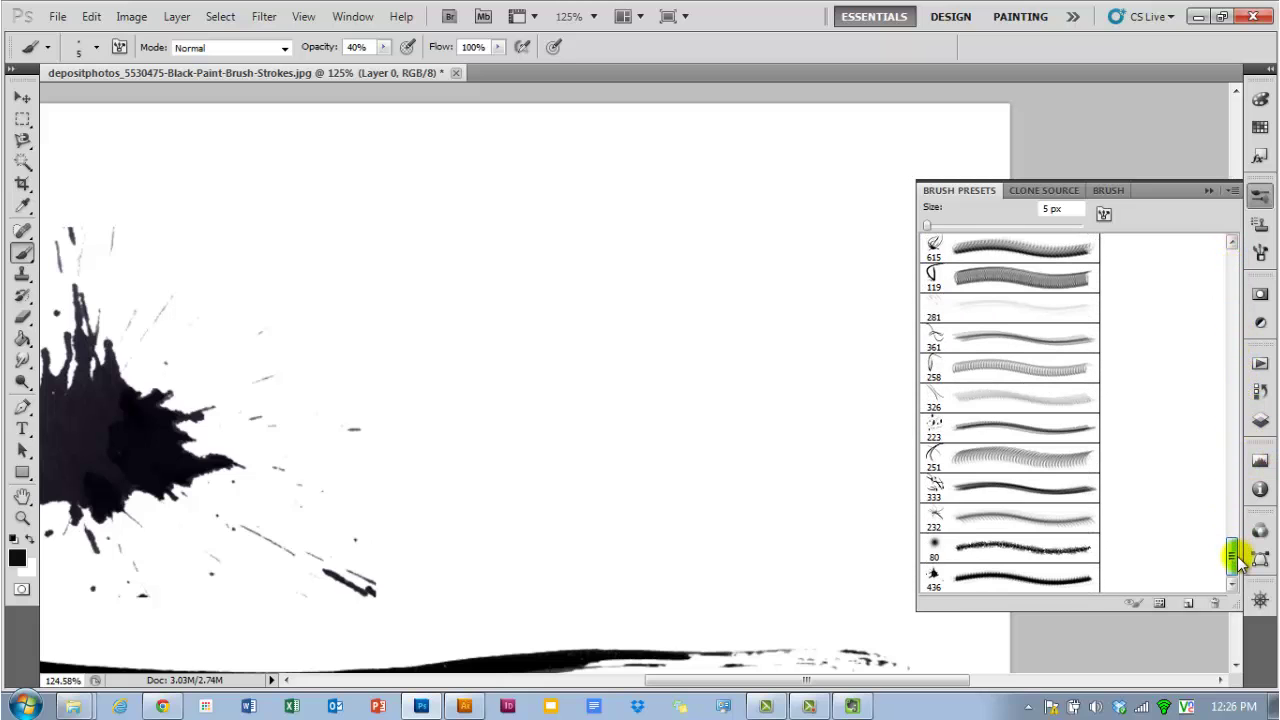
left_click(999, 589)
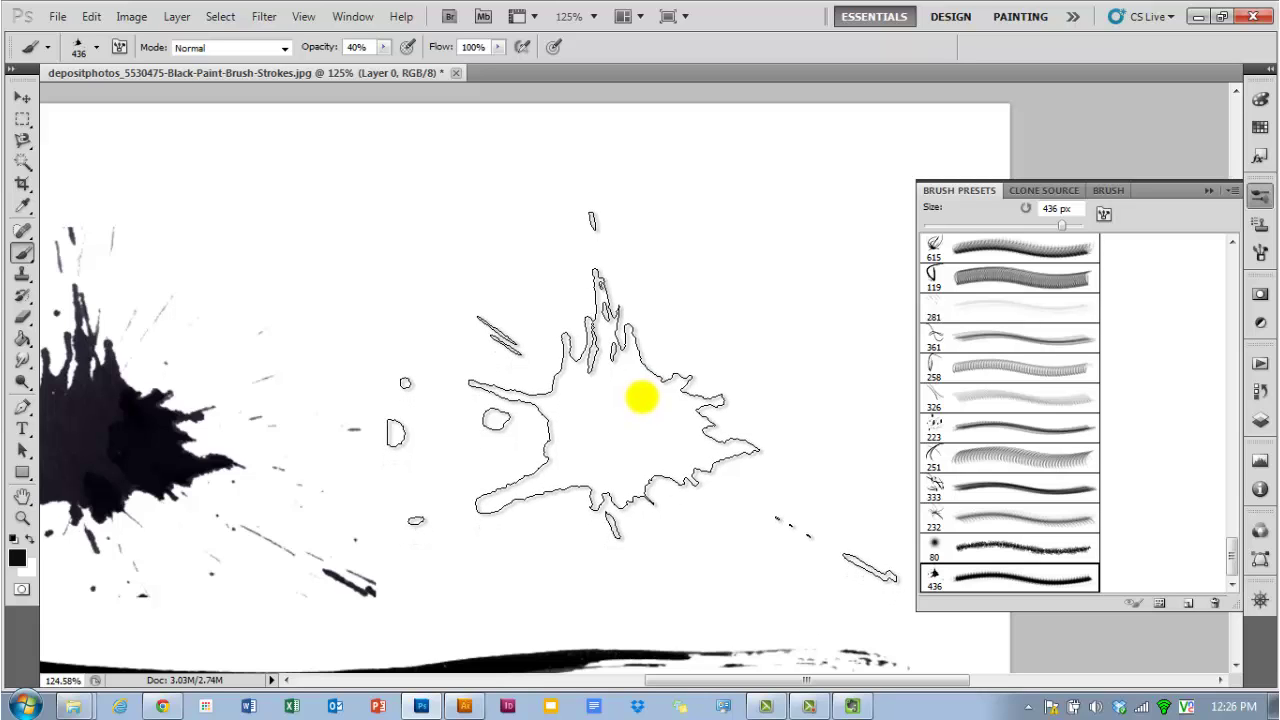
- Try smaller and larger sizes for the splatter brush and set it to 300 px
key("bracketleft")
key("bracketleft")
key("bracketleft")
key("bracketleft")
key("bracketleft")
key("bracketleft")
key("bracketleft")
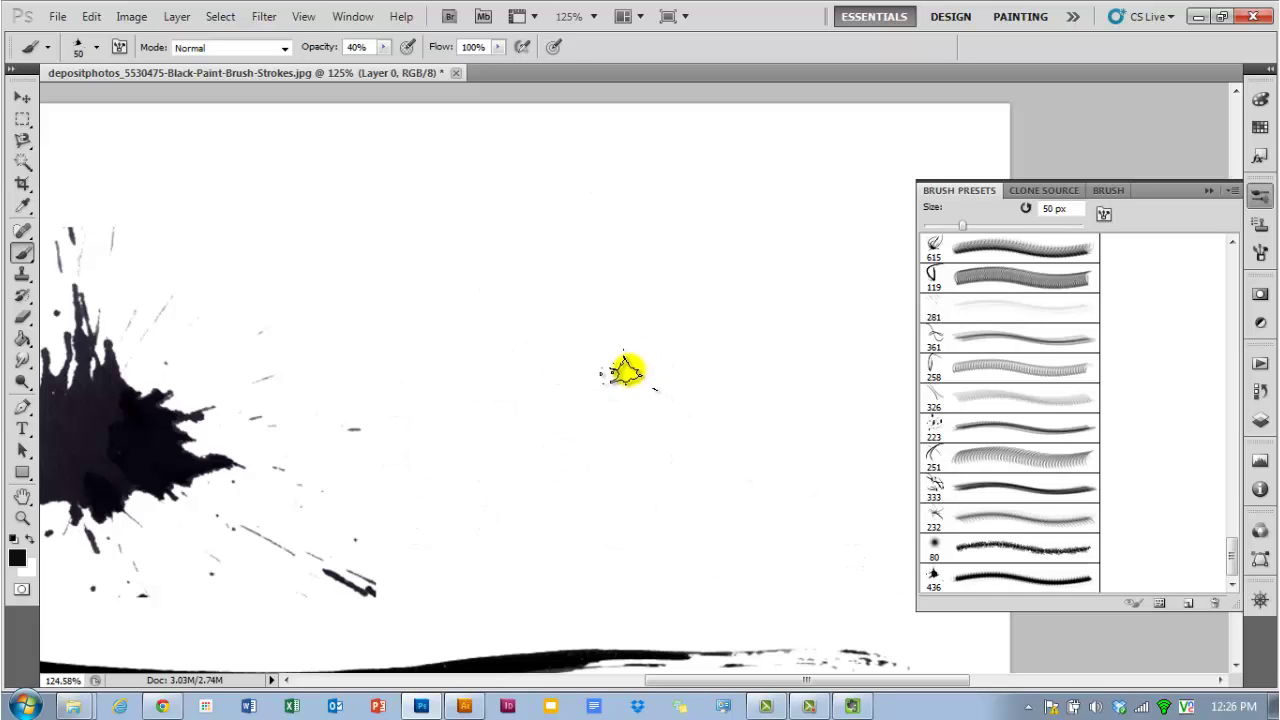
key("bracketright")
key("bracketright")
key("bracketright")
key("bracketright")
key("bracketright")
key("bracketright")
key("bracketright")
key("bracketright")
key("bracketleft")
key("bracketleft")
key("bracketleft")
key("bracketleft")
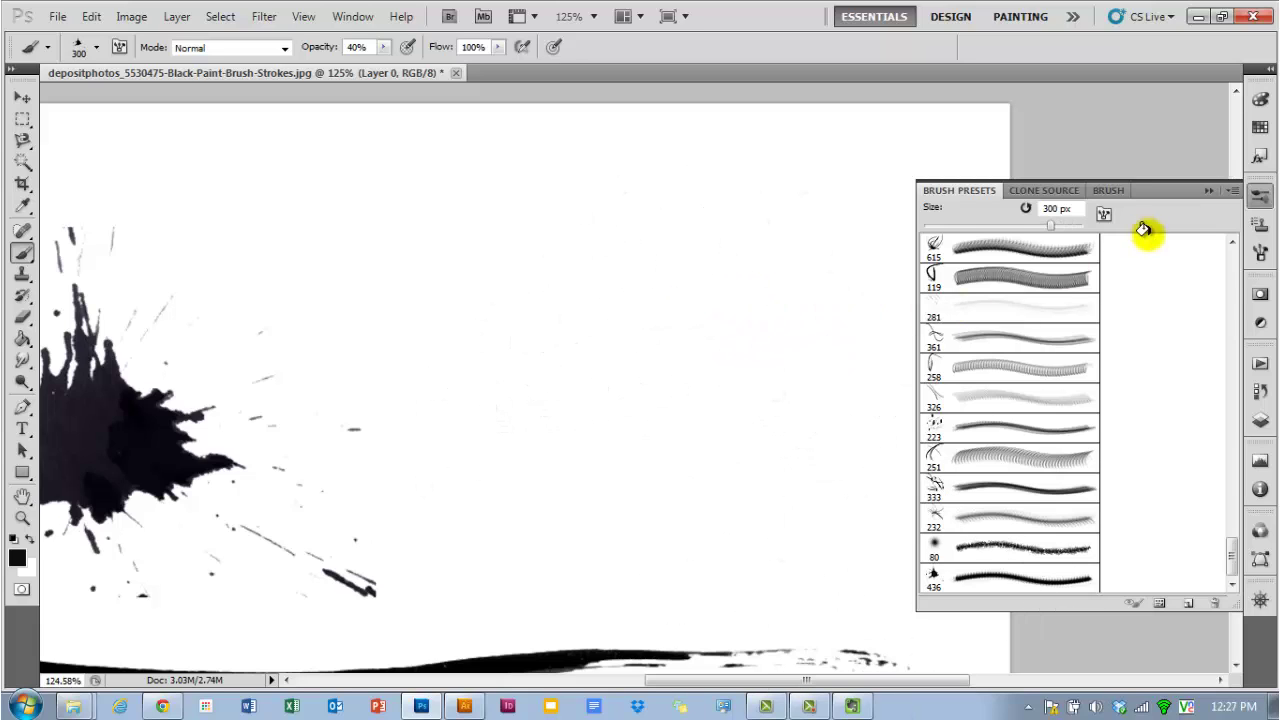
- Rotate the brush tip to 45°, flip it along X and enable Scattering
left_click(1260, 255)
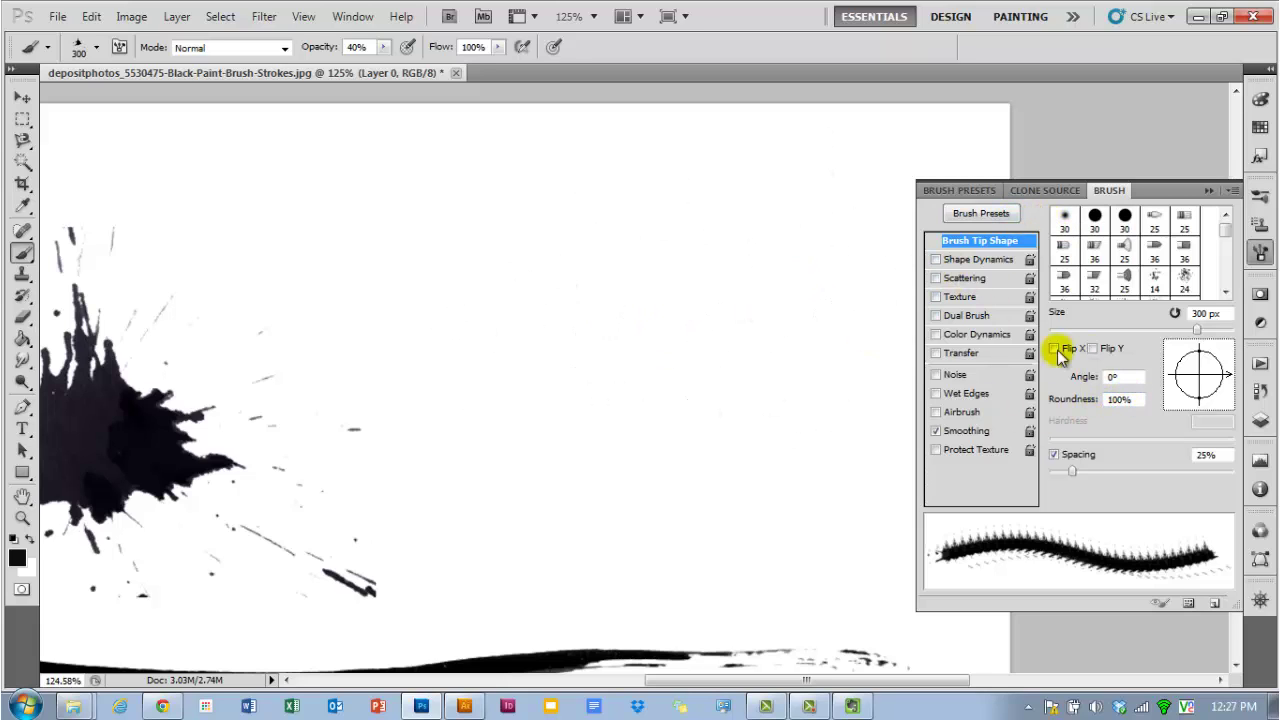
left_click_drag(1220, 369, 1214, 363)
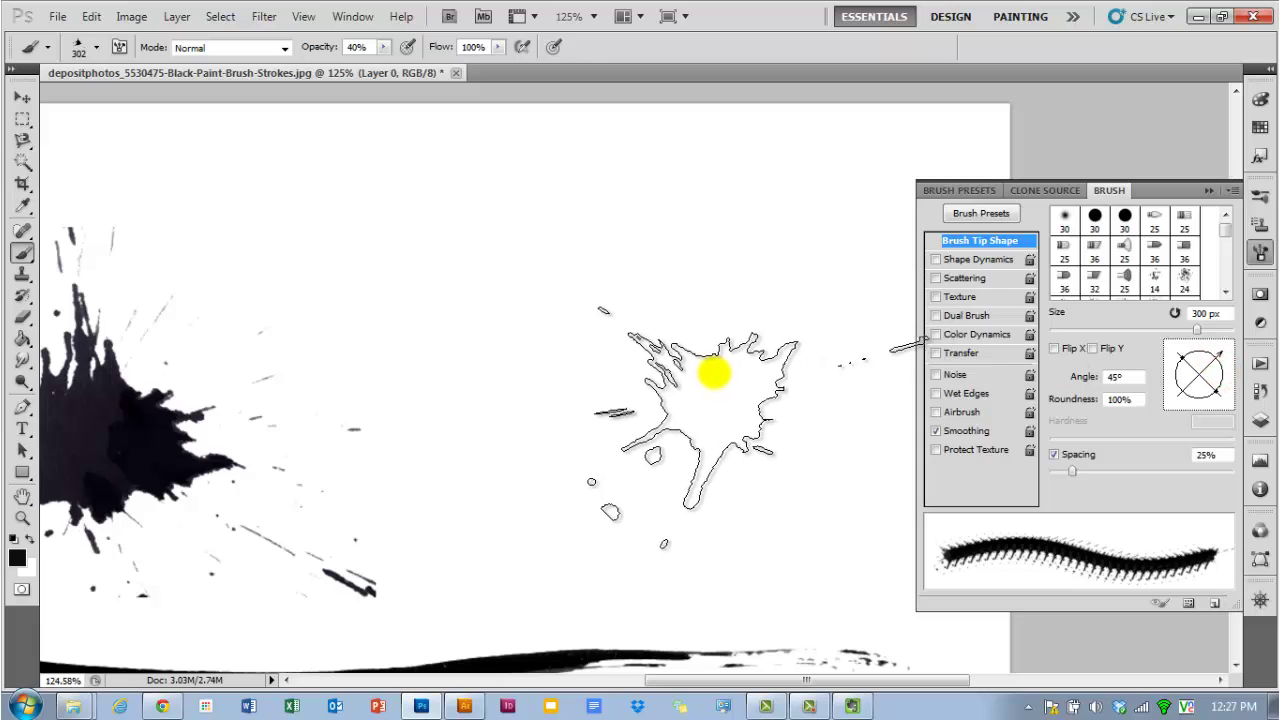
left_click(1052, 348)
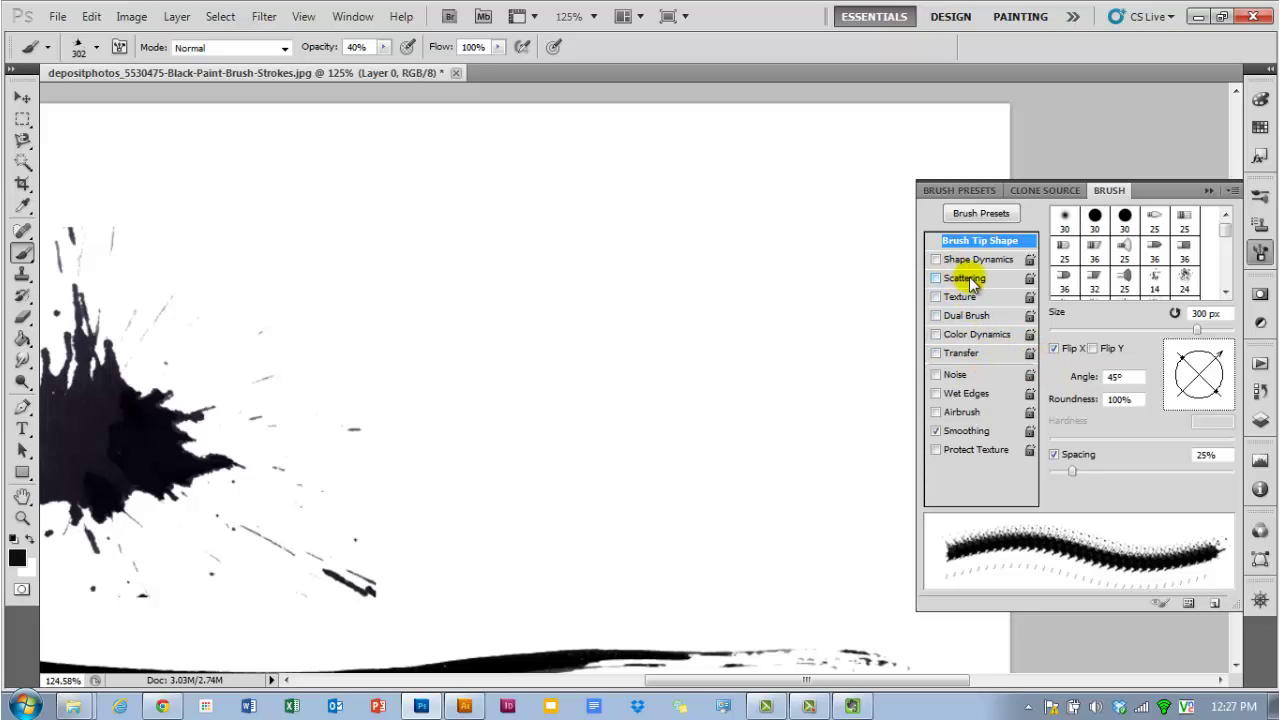
left_click(966, 278)
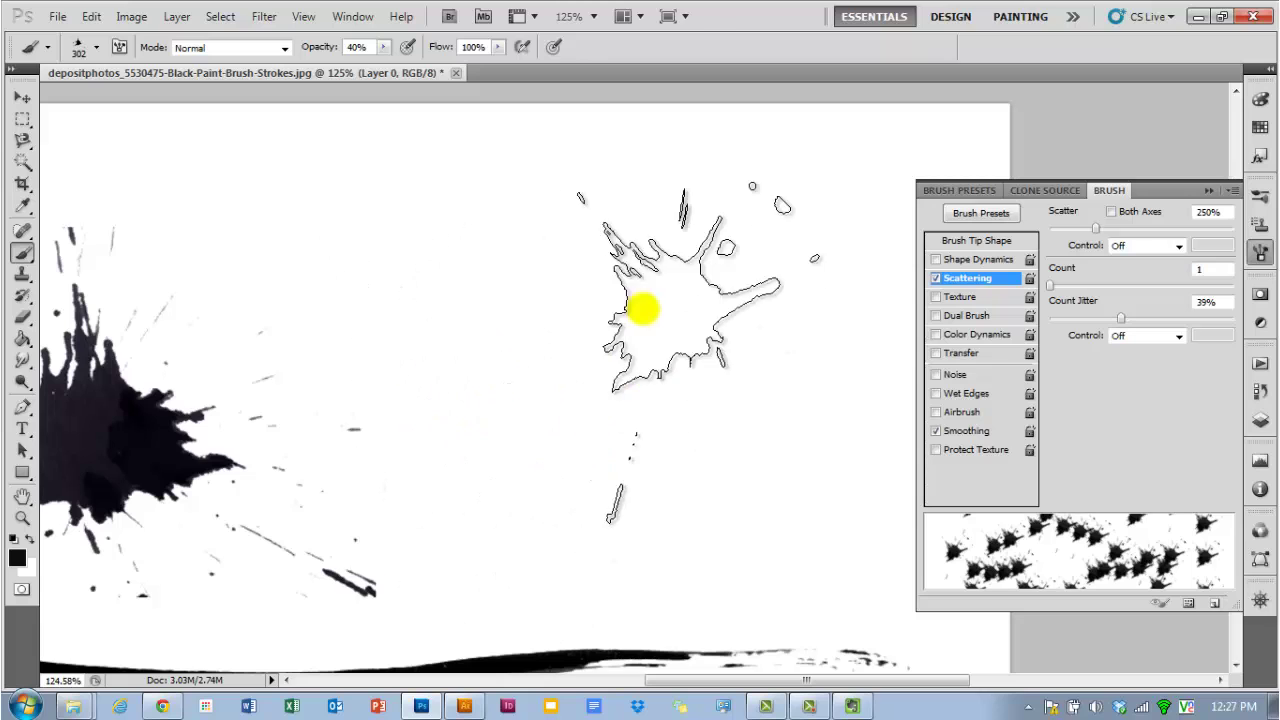
- Reduce the brush to 45 px and paint a short scattered stroke just above the long black paint stroke
key("bracketleft")
key("bracketleft")
key("bracketleft")
key("bracketleft")
key("bracketleft")
key("bracketleft")
key("bracketleft")
key("bracketleft")
key("bracketleft")
key("bracketleft")
key("bracketleft")
key("bracketleft")
key("bracketleft")
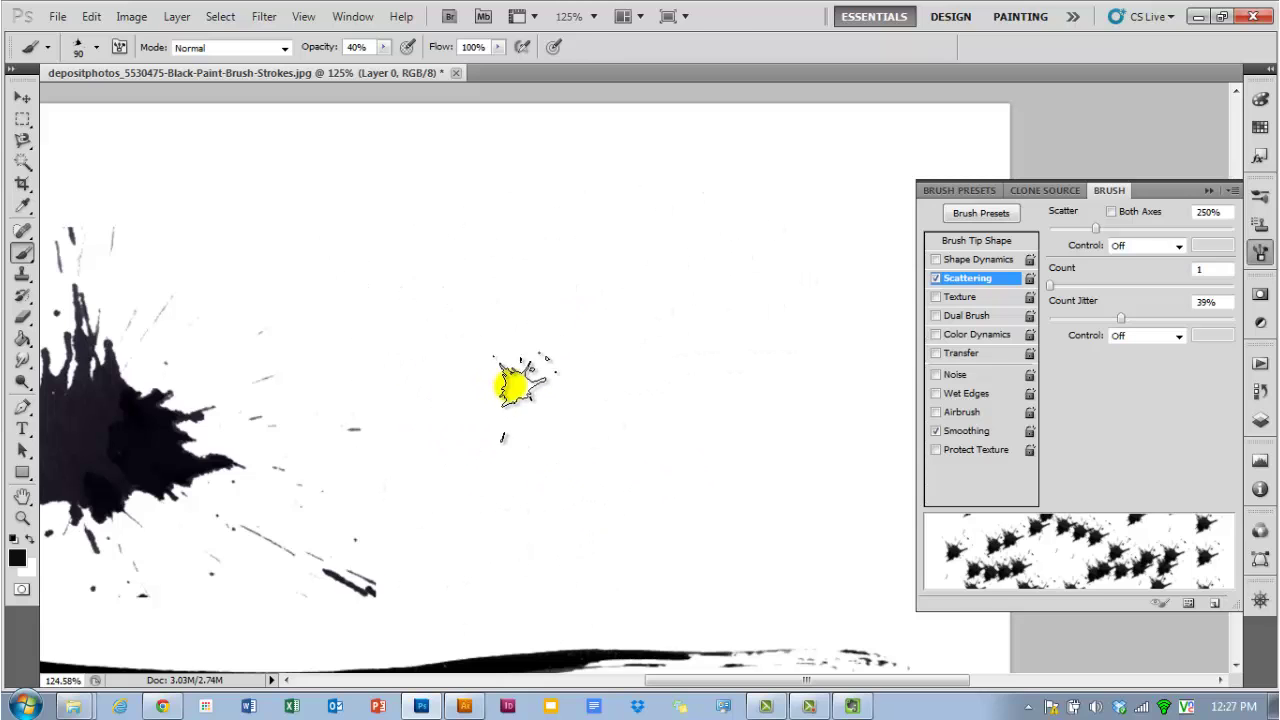
mouse_move(497, 560)
left_mouse_down()
mouse_move(574, 537)
mouse_move(640, 543)
mouse_move(655, 480)
left_mouse_up()
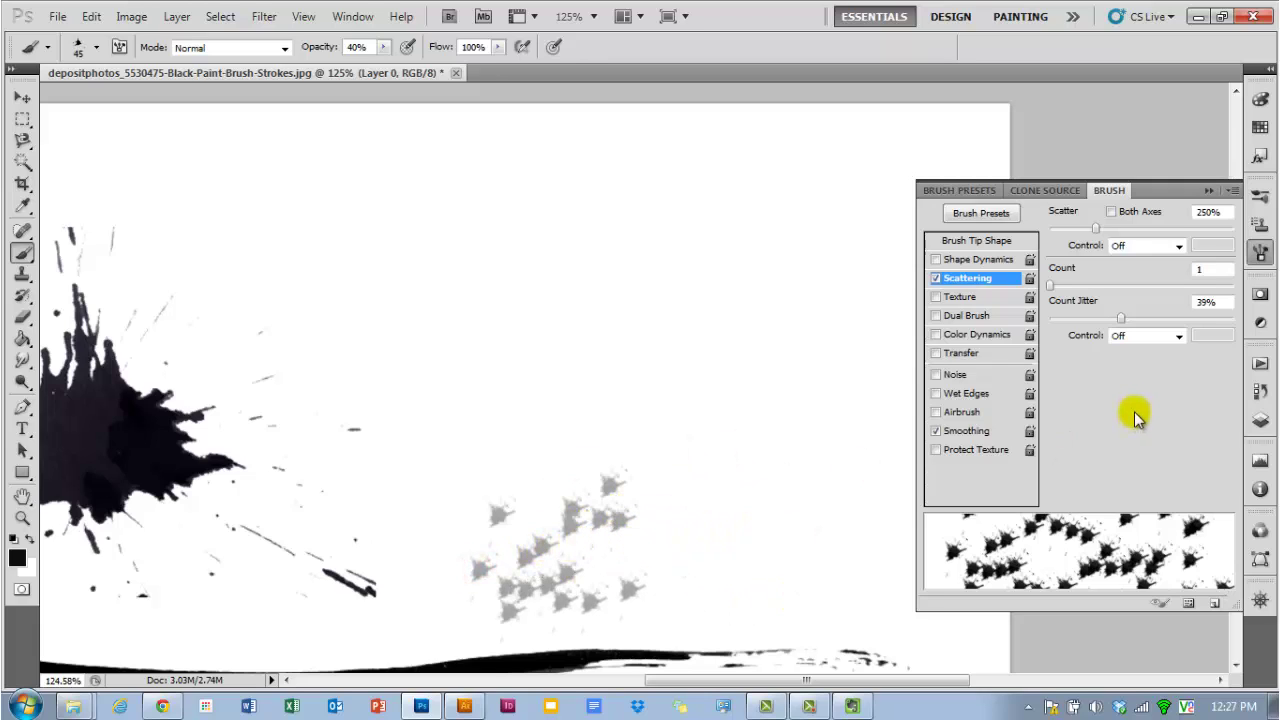
- Set the brush's count jitter to 43% and its scatter to 120%
mouse_move(1094, 303)
left_mouse_down()
mouse_move(1120, 303)
mouse_move(1088, 302)
left_mouse_up()
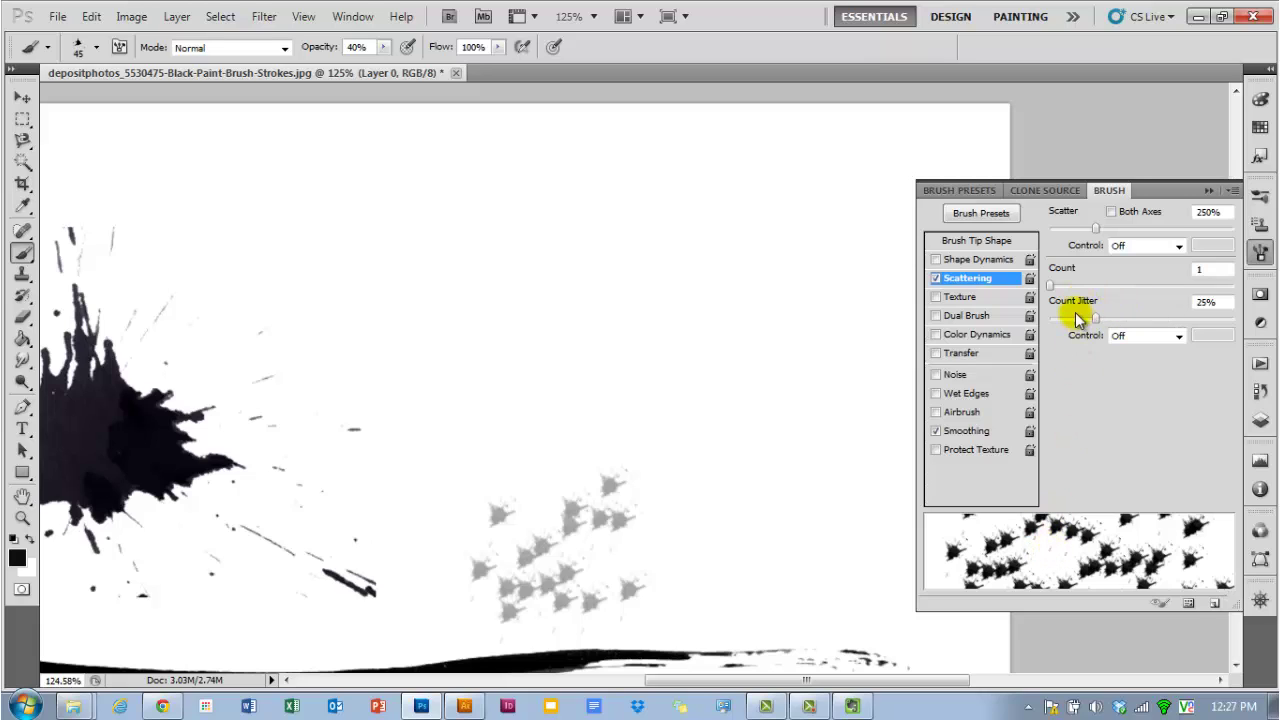
left_click_drag(1057, 310, 1084, 306)
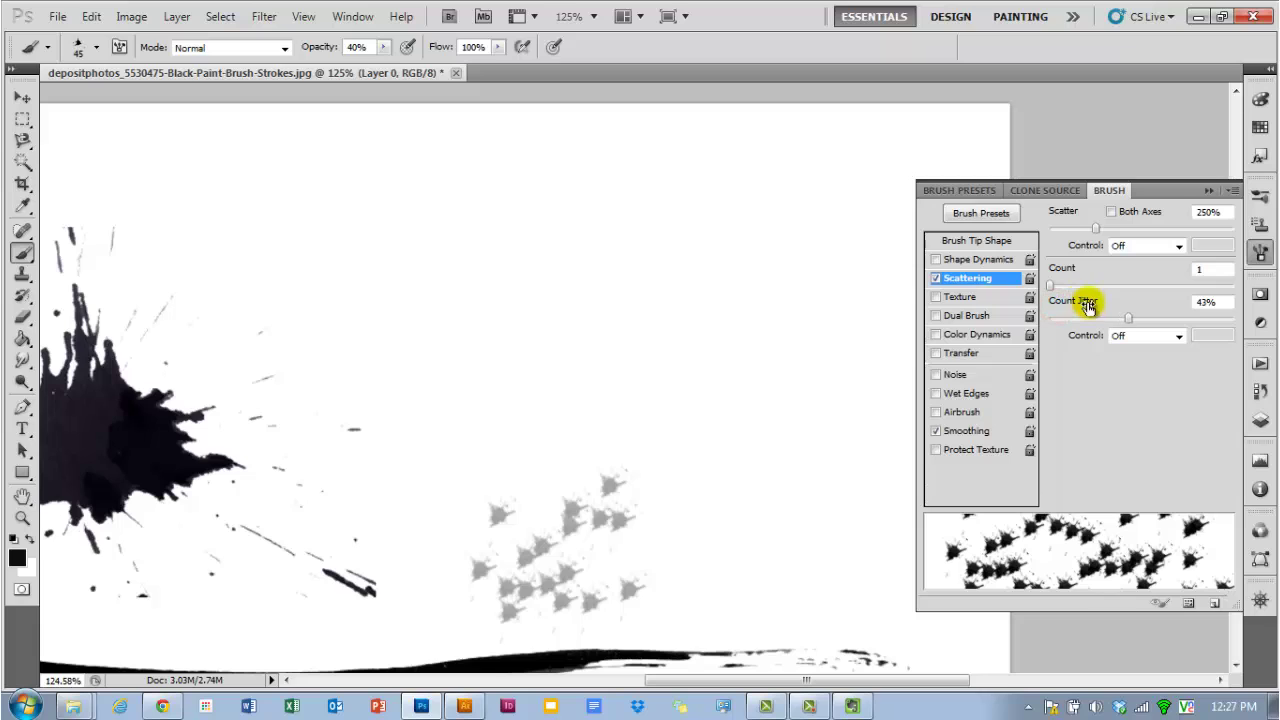
mouse_move(1074, 211)
left_mouse_down()
mouse_move(975, 215)
mouse_move(960, 228)
left_mouse_up()
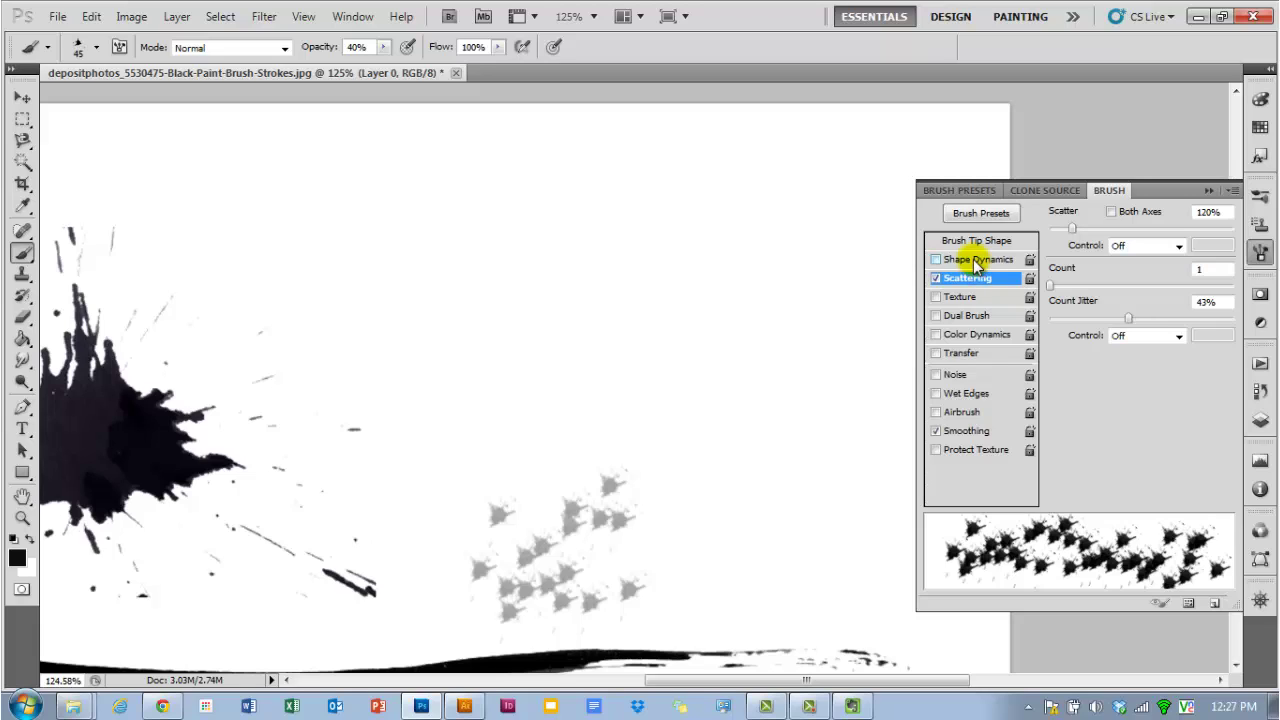
- Enable Shape Dynamics with 65% size jitter and 59% angle jitter, and paint a test stroke across the upper blank area
left_click(972, 260)
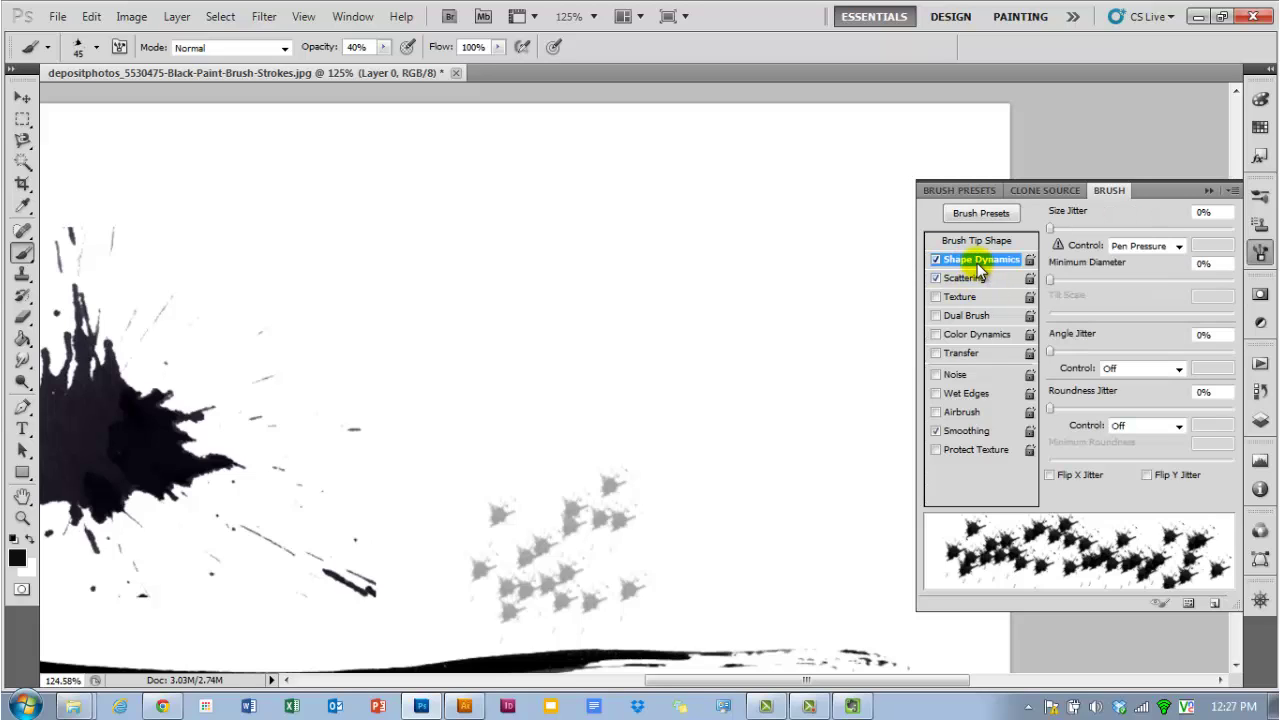
mouse_move(1078, 212)
left_mouse_down()
mouse_move(1143, 216)
mouse_move(1120, 218)
left_mouse_up()
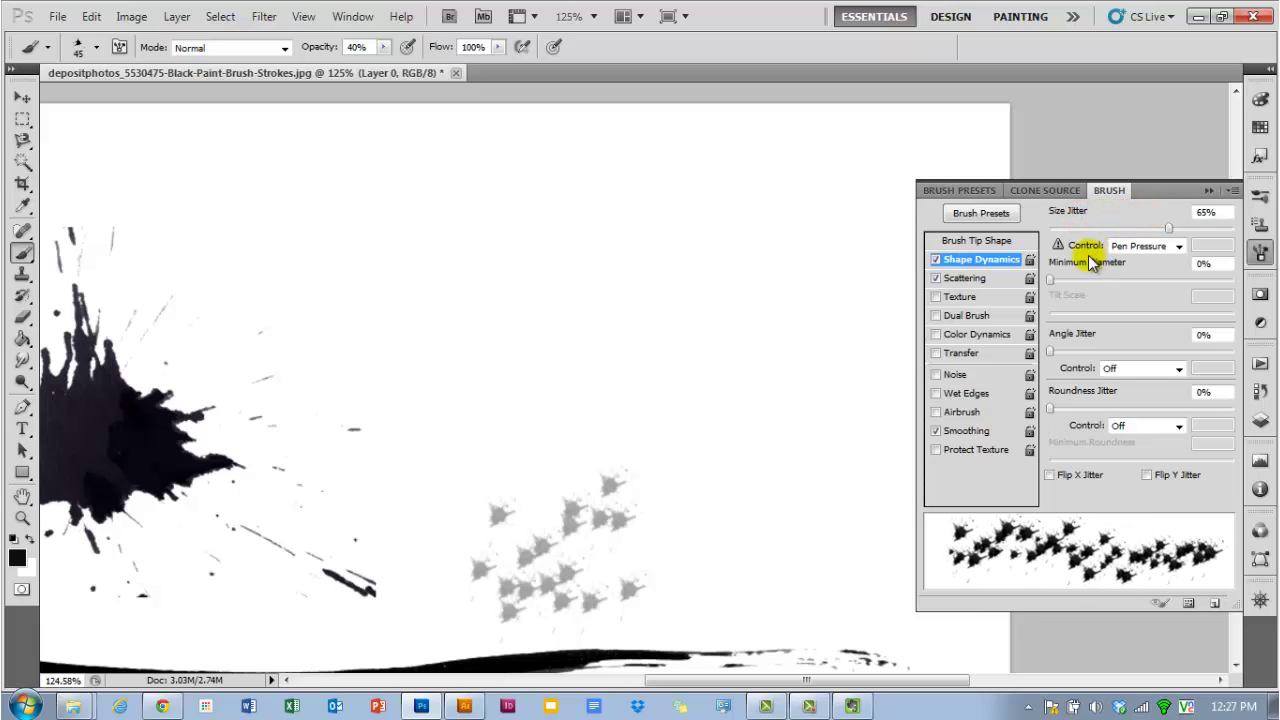
left_click_drag(1085, 342, 1138, 340)
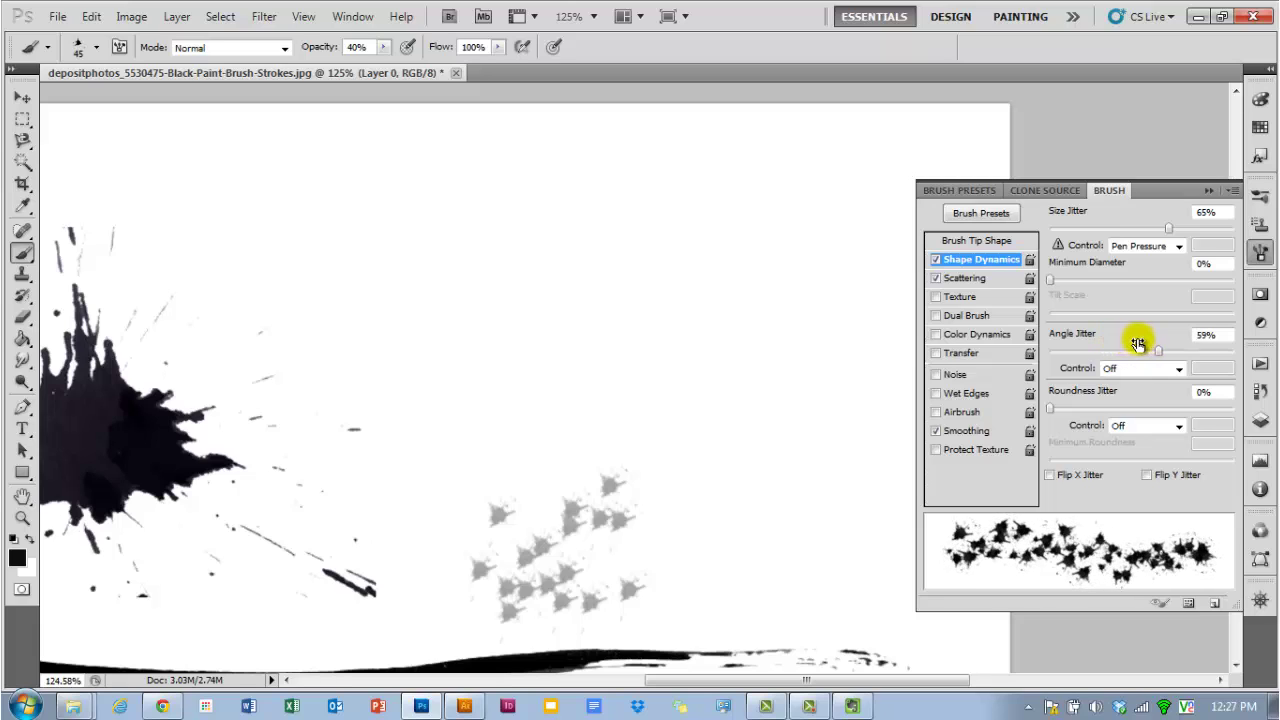
mouse_move(338, 300)
left_mouse_down()
mouse_move(460, 301)
mouse_move(503, 333)
mouse_move(548, 335)
mouse_move(563, 293)
mouse_move(628, 287)
mouse_move(663, 308)
left_mouse_up()
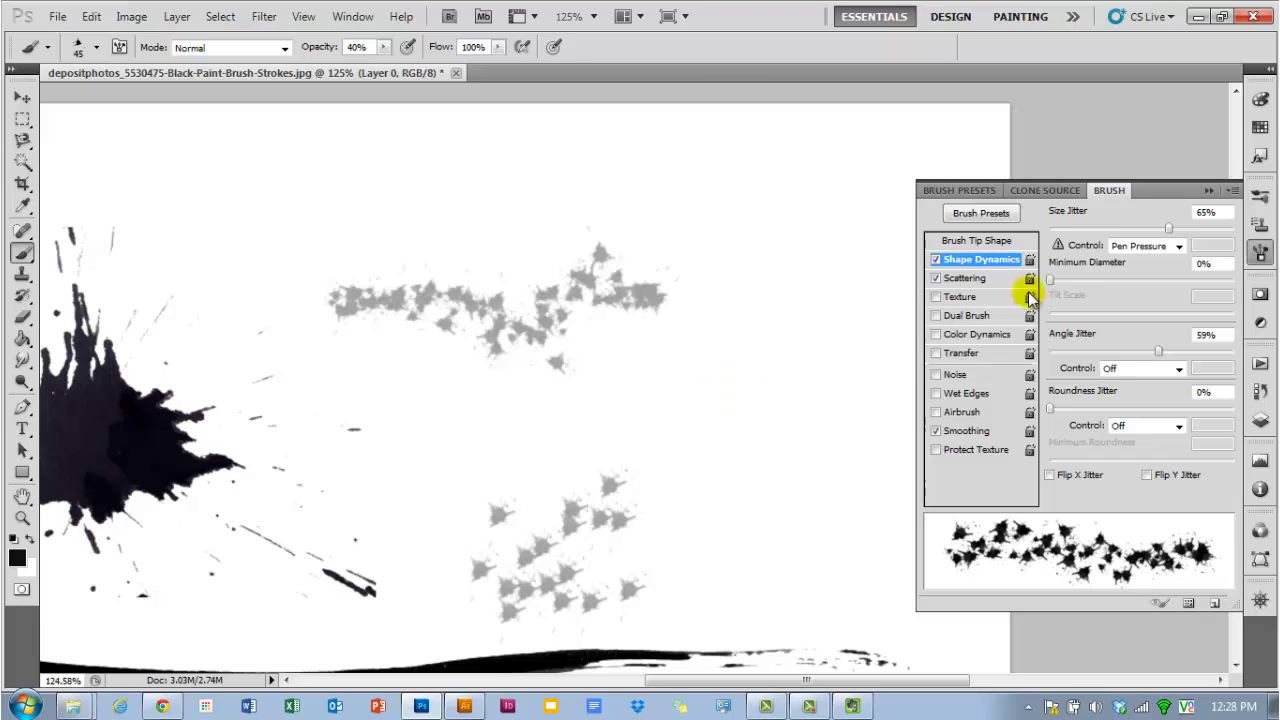
- Turn off Shape Dynamics and Scattering for the splatter brush and enlarge it to 200 px
left_click(936, 261)
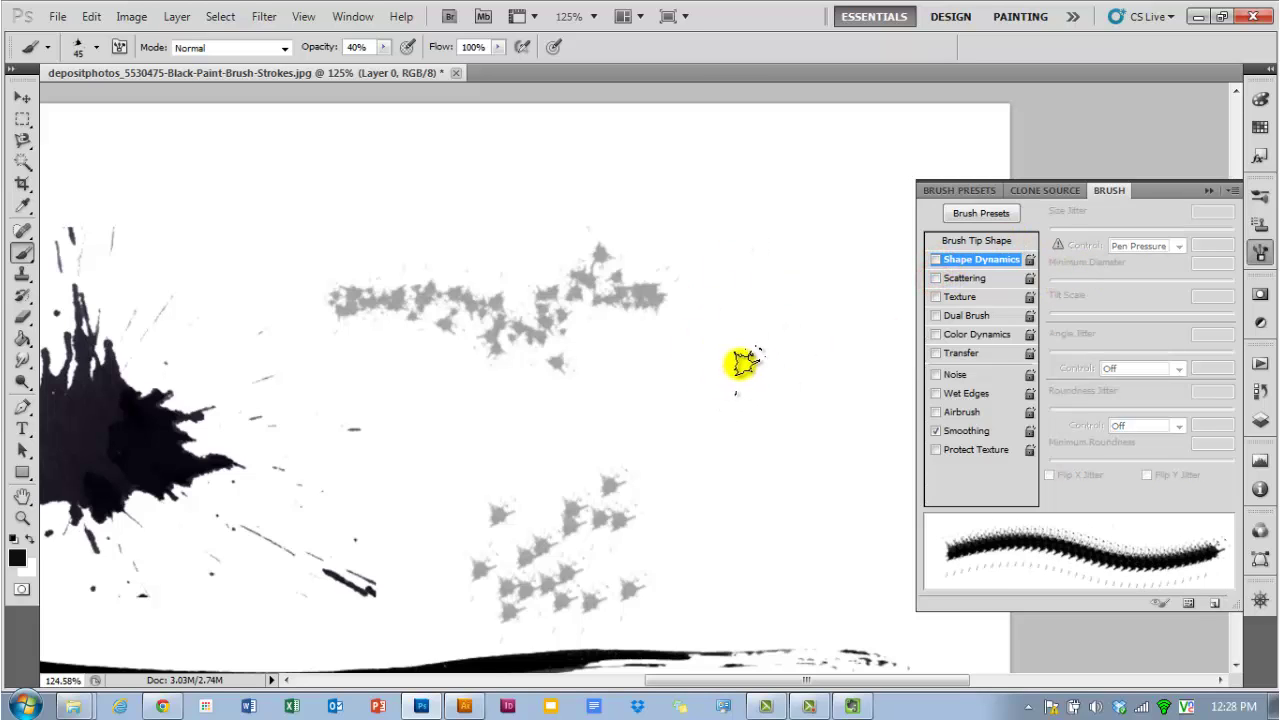
key("bracketright")
key("bracketright")
key("bracketright")
key("bracketright")
key("bracketright")
key("bracketright")
key("bracketright")
key("bracketright")
key("bracketright")
key("bracketright")
key("bracketright")
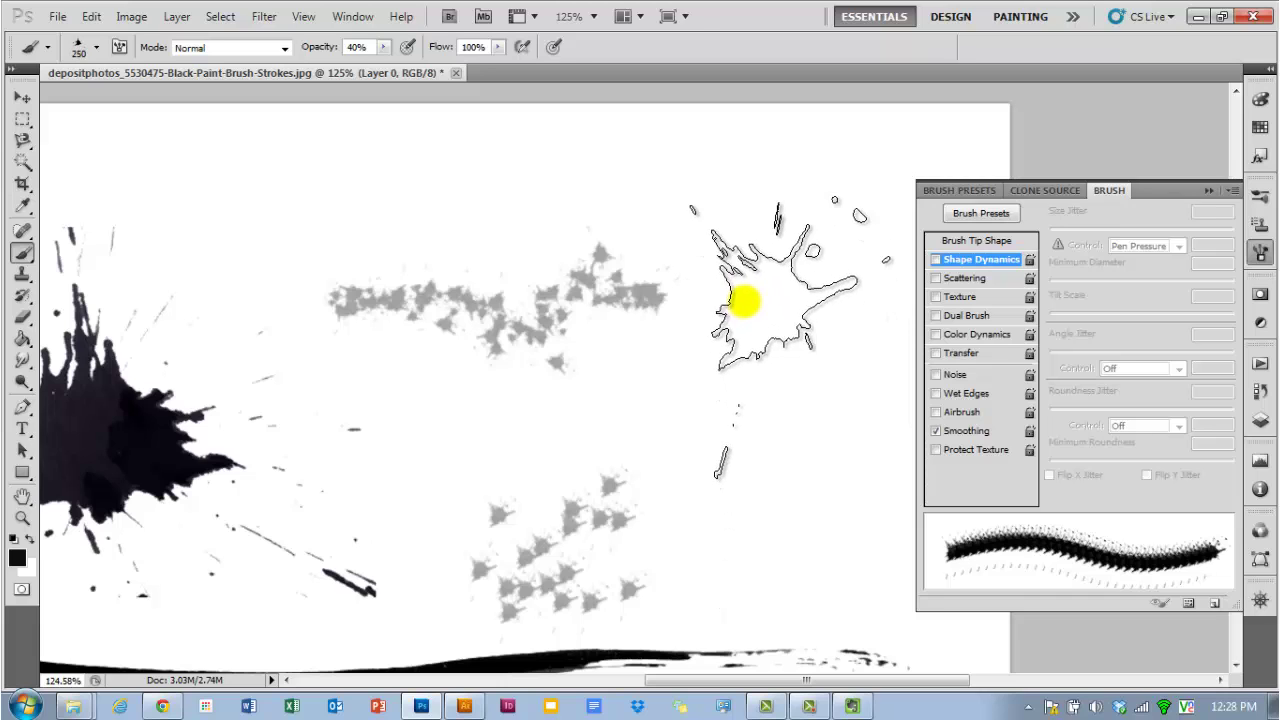
key("bracketleft")
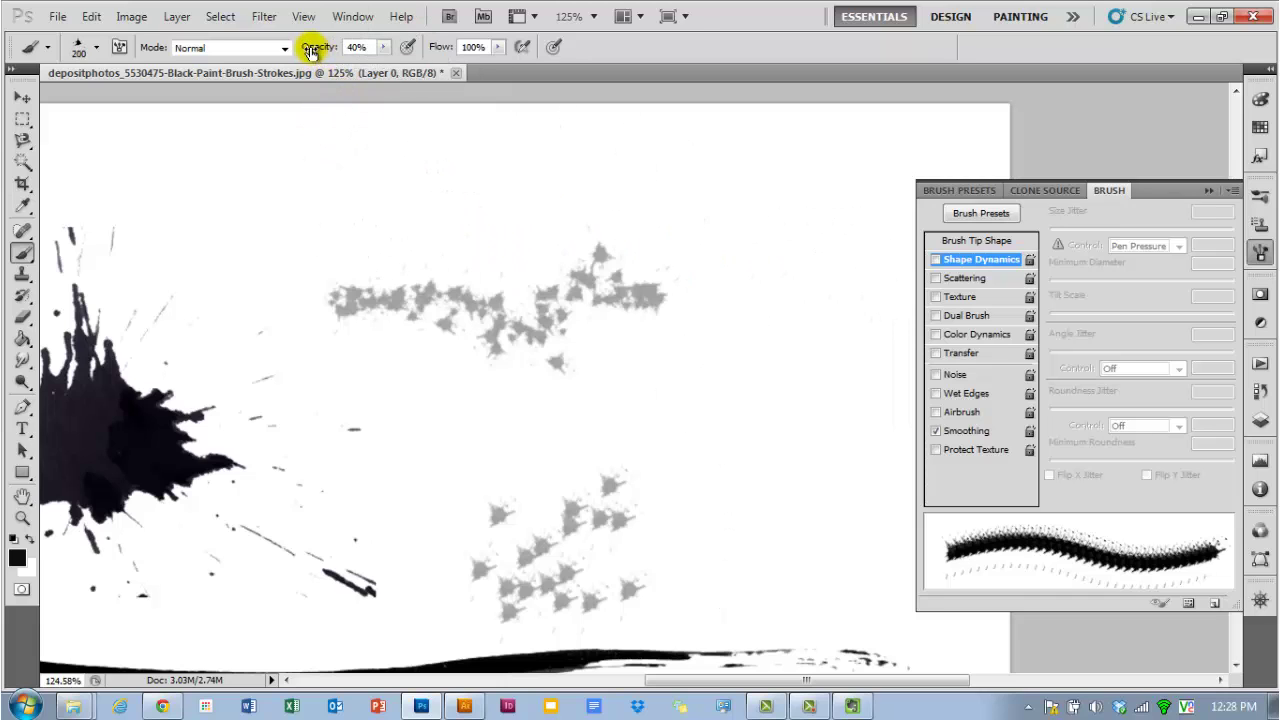
- Set the brush opacity to 100% and stamp a single black splatter beside the end of the upper gray test stroke
left_click_drag(310, 52, 343, 40)
left_click(740, 335)
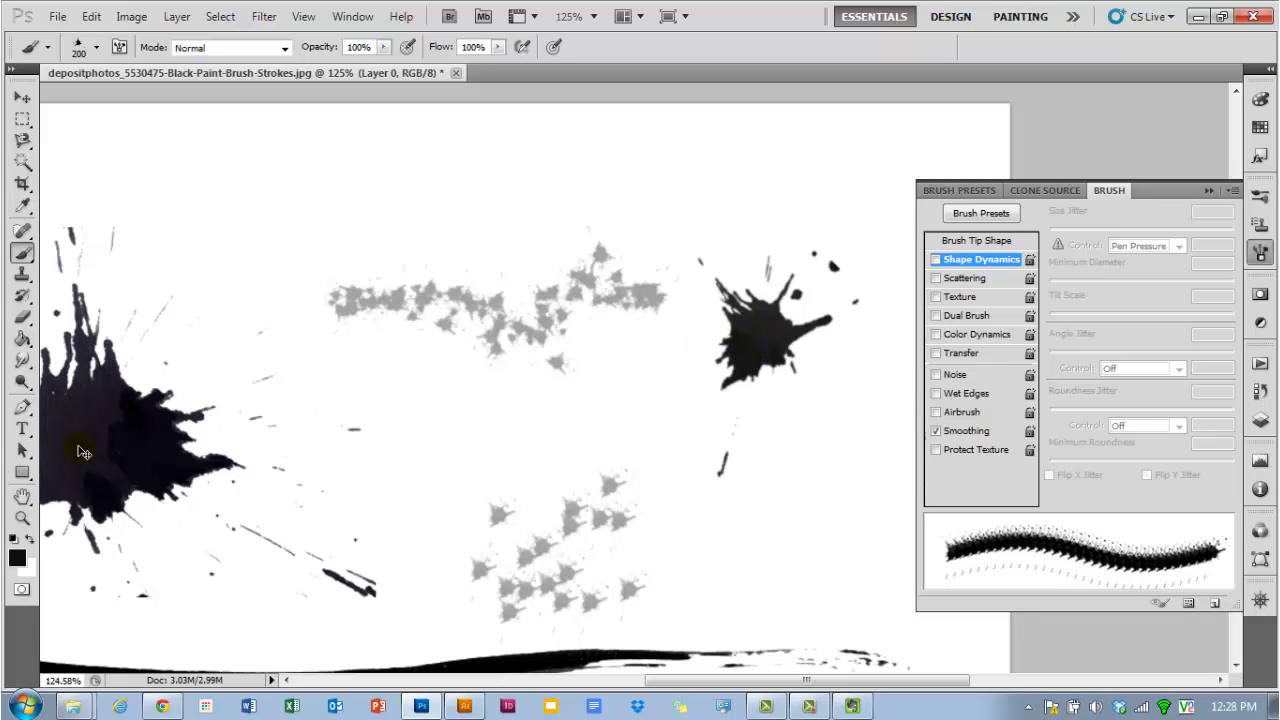
key("space")
left_click_drag(783, 426, 642, 388)
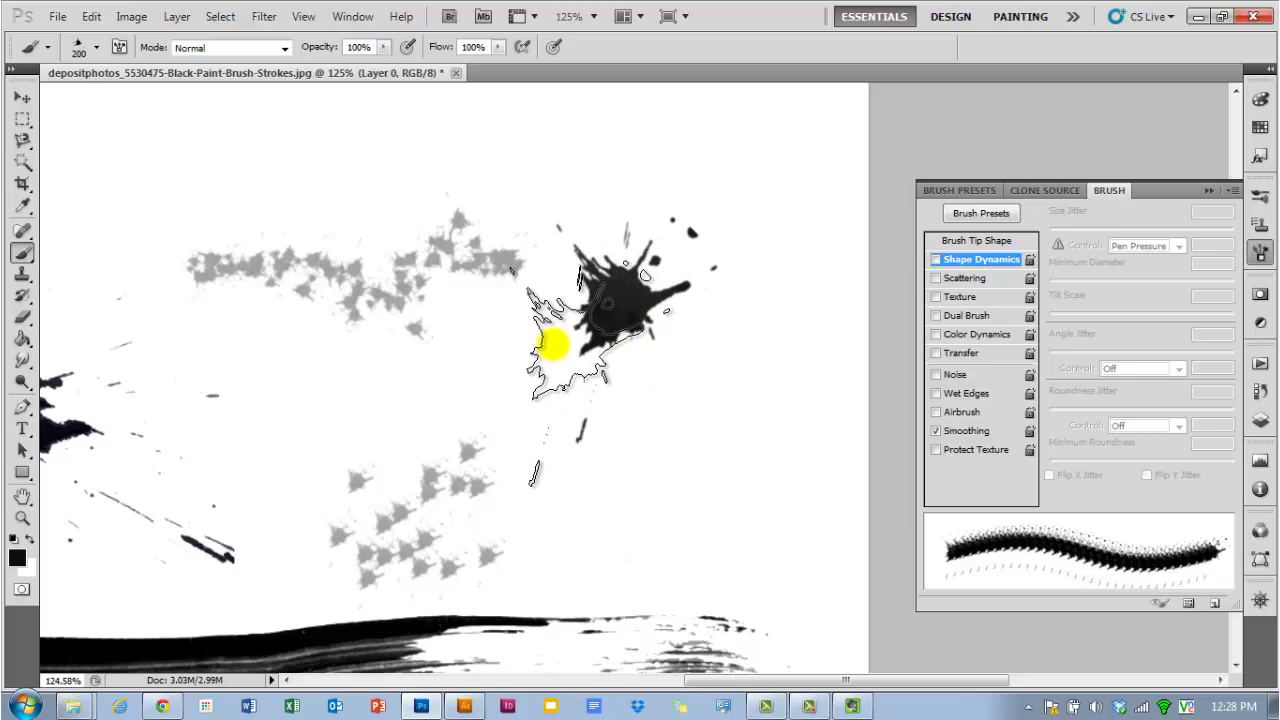
- Stamp a second black splatter over the end of the upper gray test stroke, and re-enable Shape Dynamics and Scattering
left_click(455, 278)
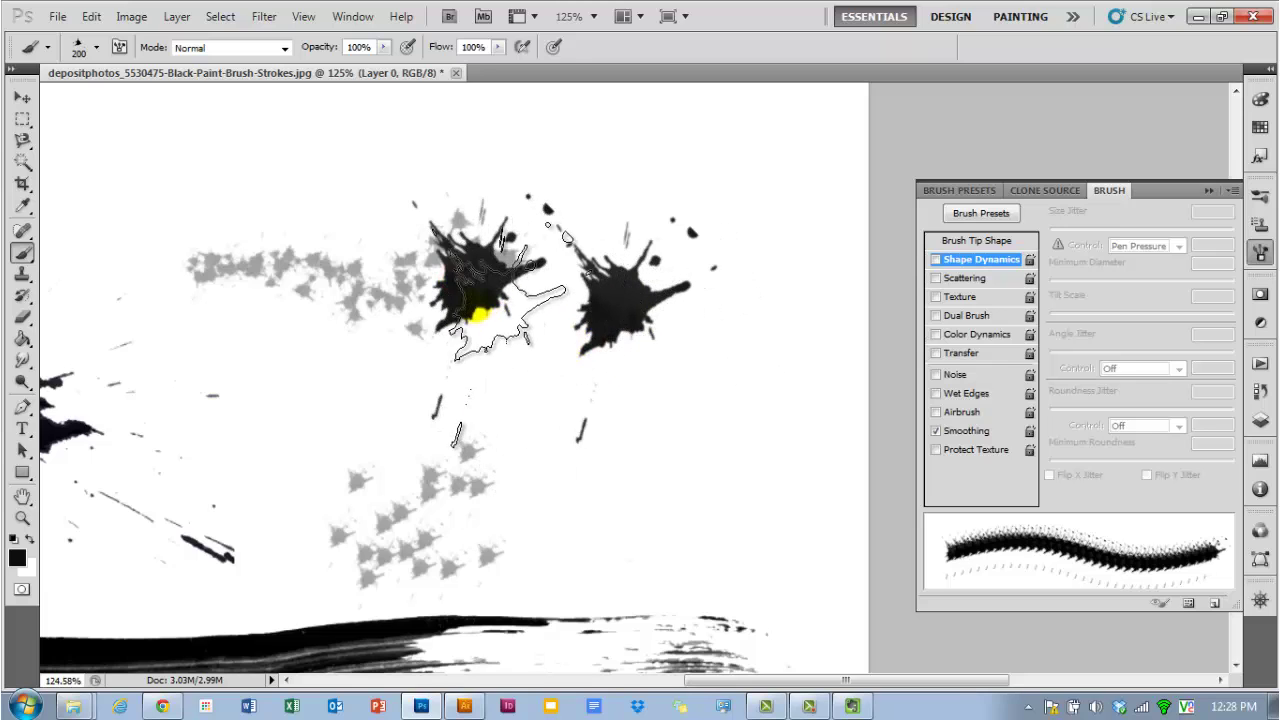
scroll(470, 281, "up", 8)
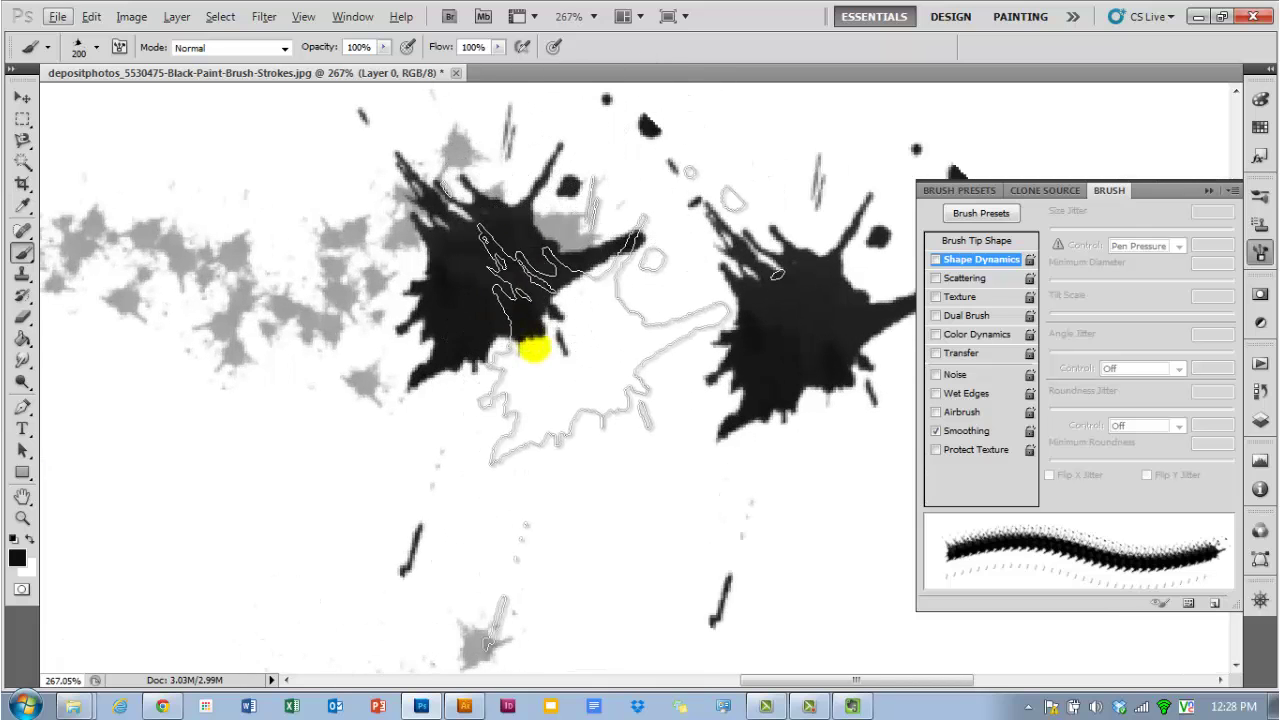
scroll(527, 345, "down", 8)
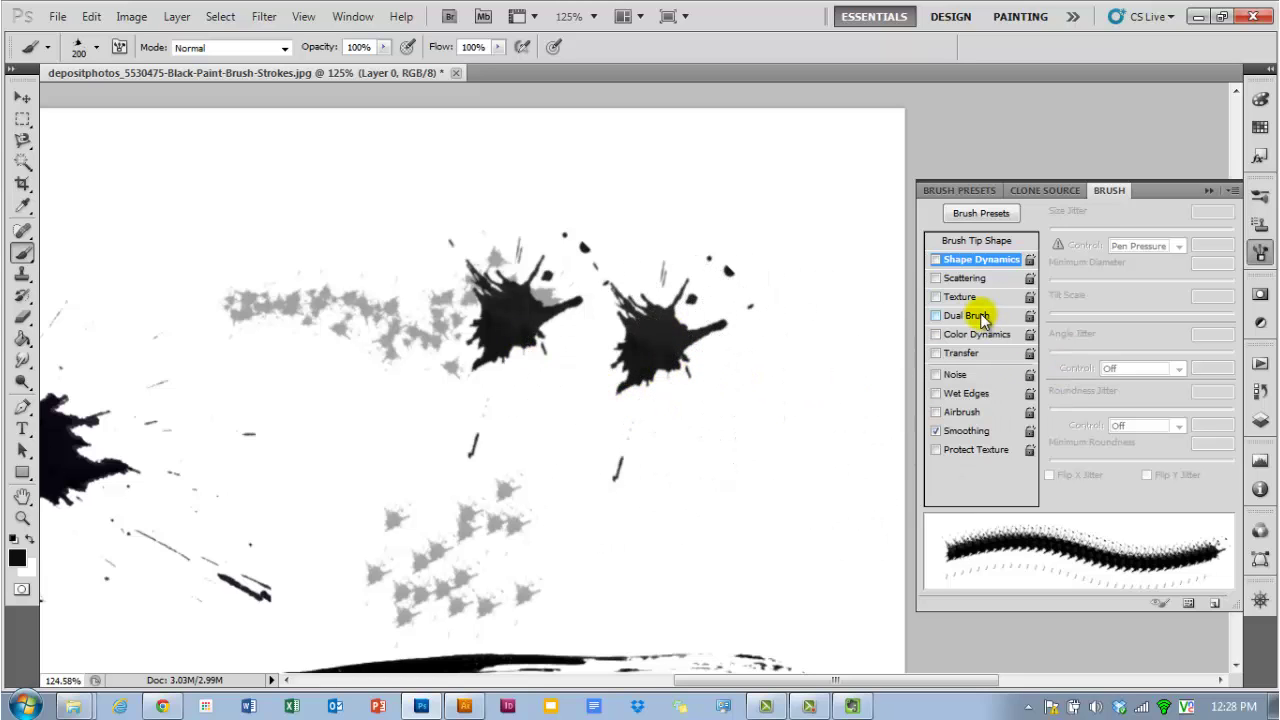
left_click(936, 259)
left_click(936, 278)
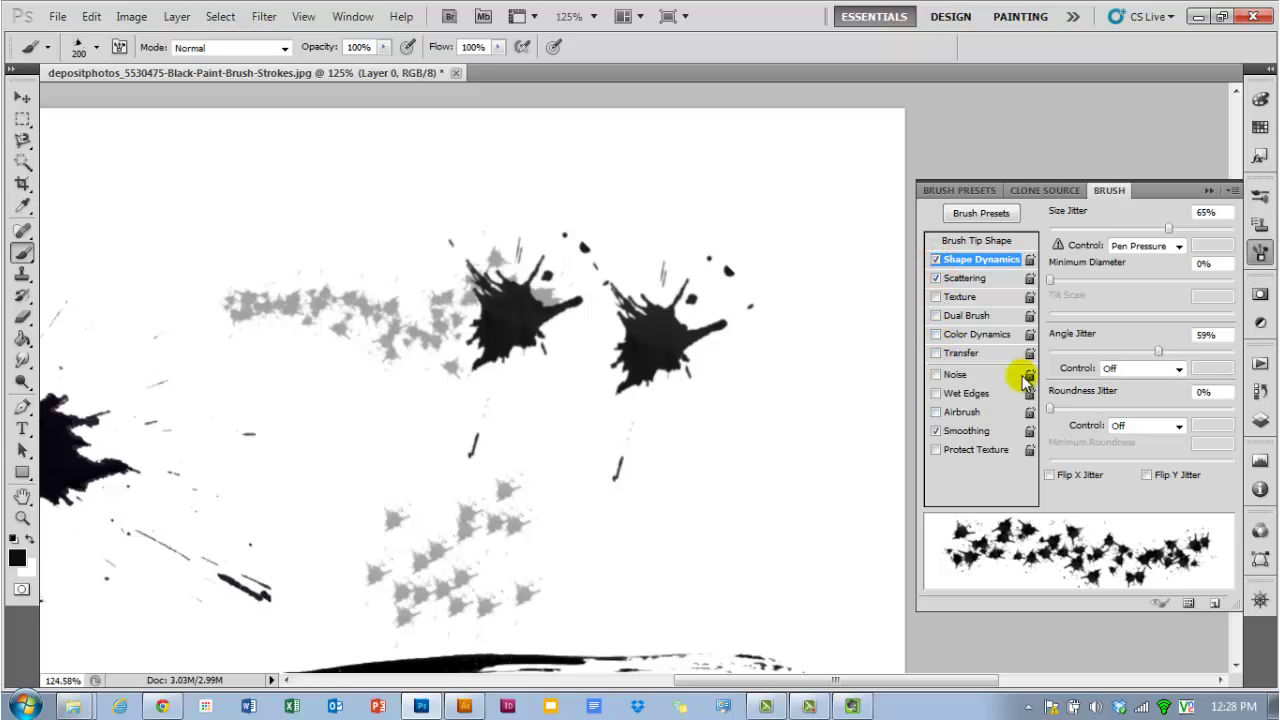
- Paint a test stroke with the saved 436 px splatter preset and another beside it with the 80 px preset
left_click(981, 216)
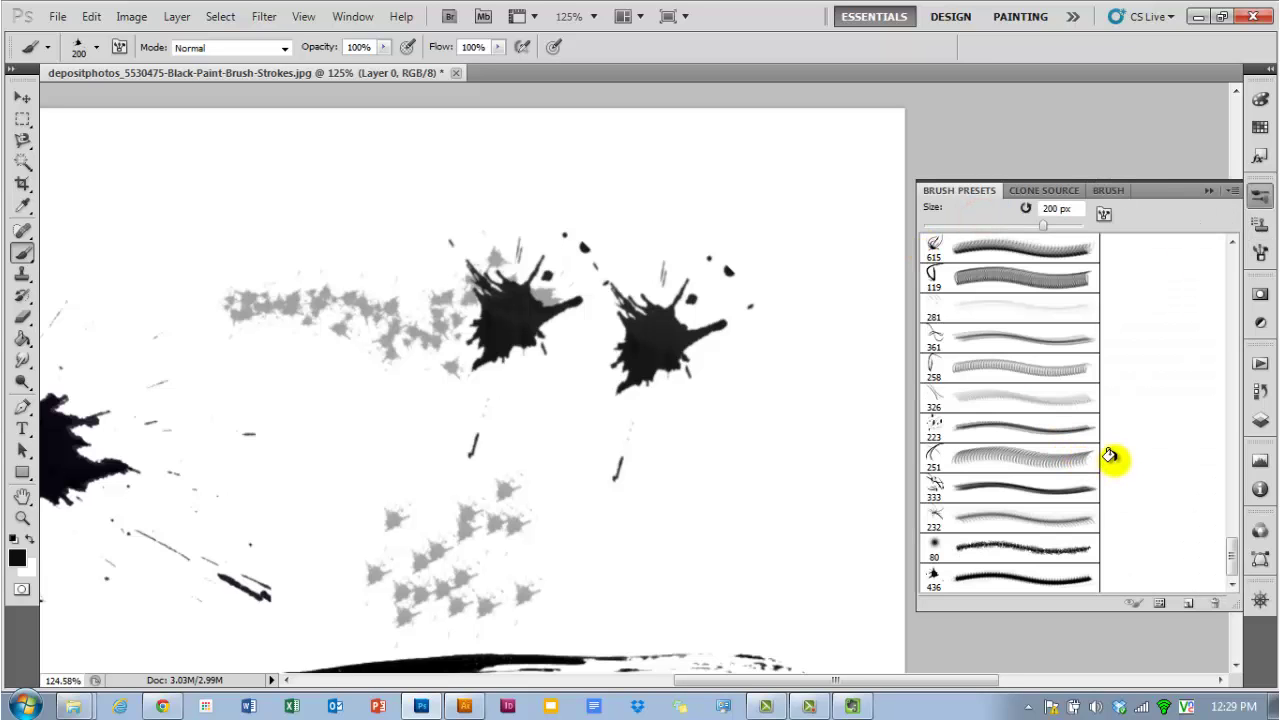
left_click(1026, 583)
left_click(434, 471)
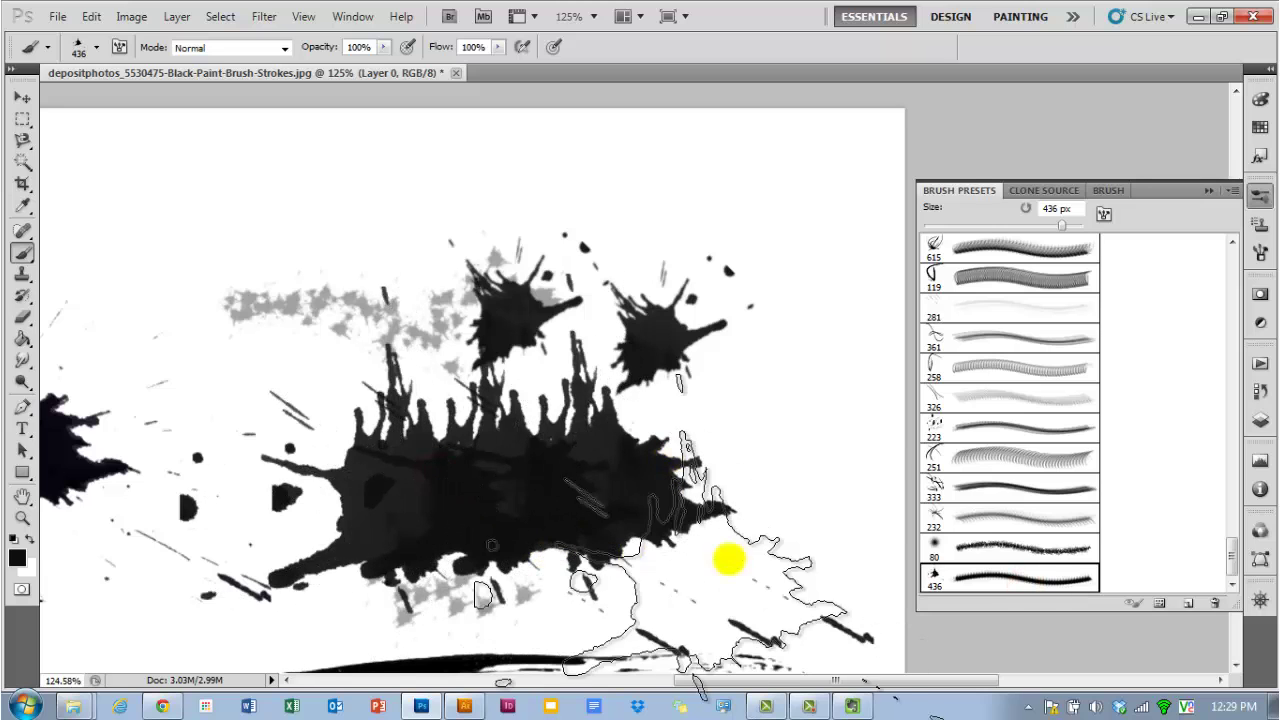
left_click(1023, 549)
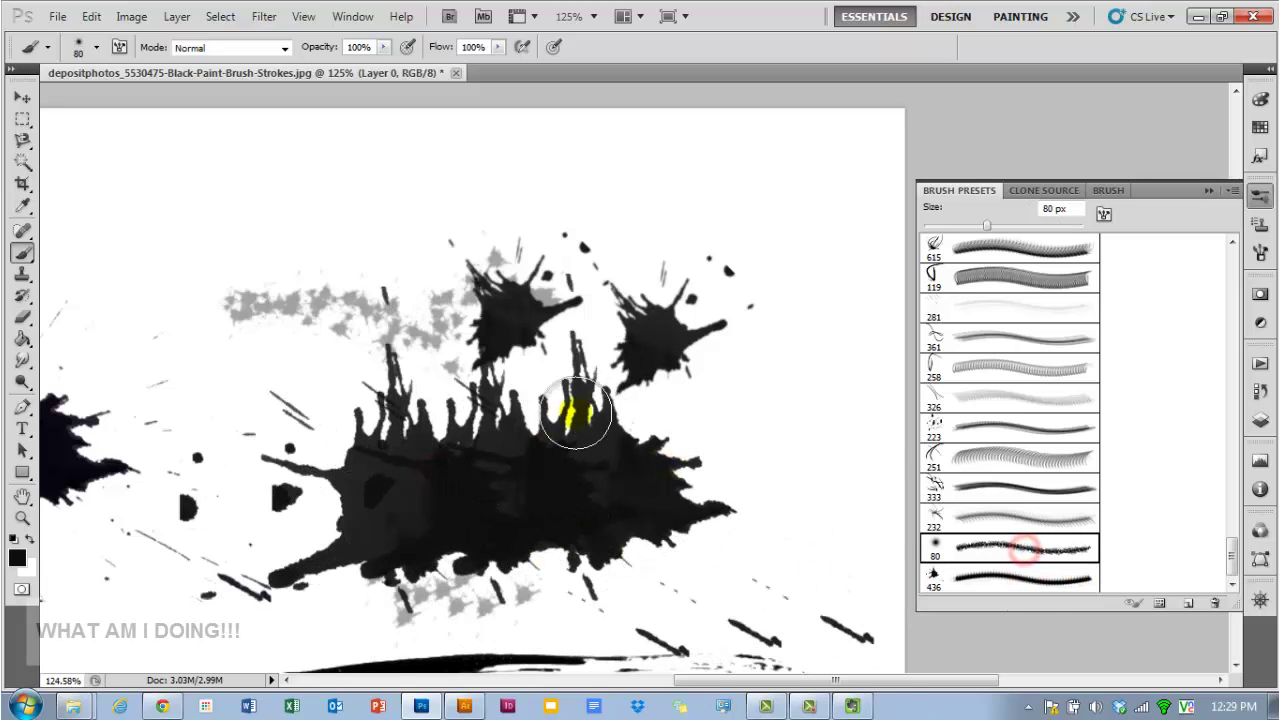
left_click_drag(752, 373, 618, 446)
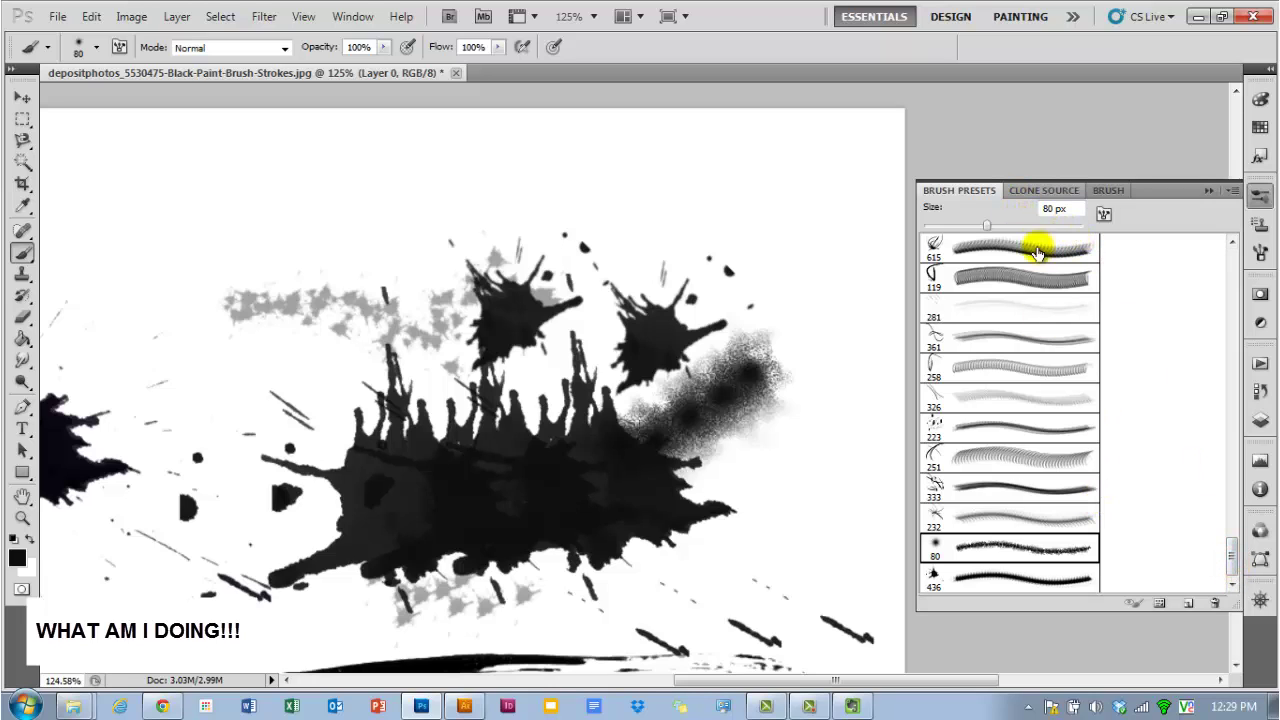
left_click(1049, 183)
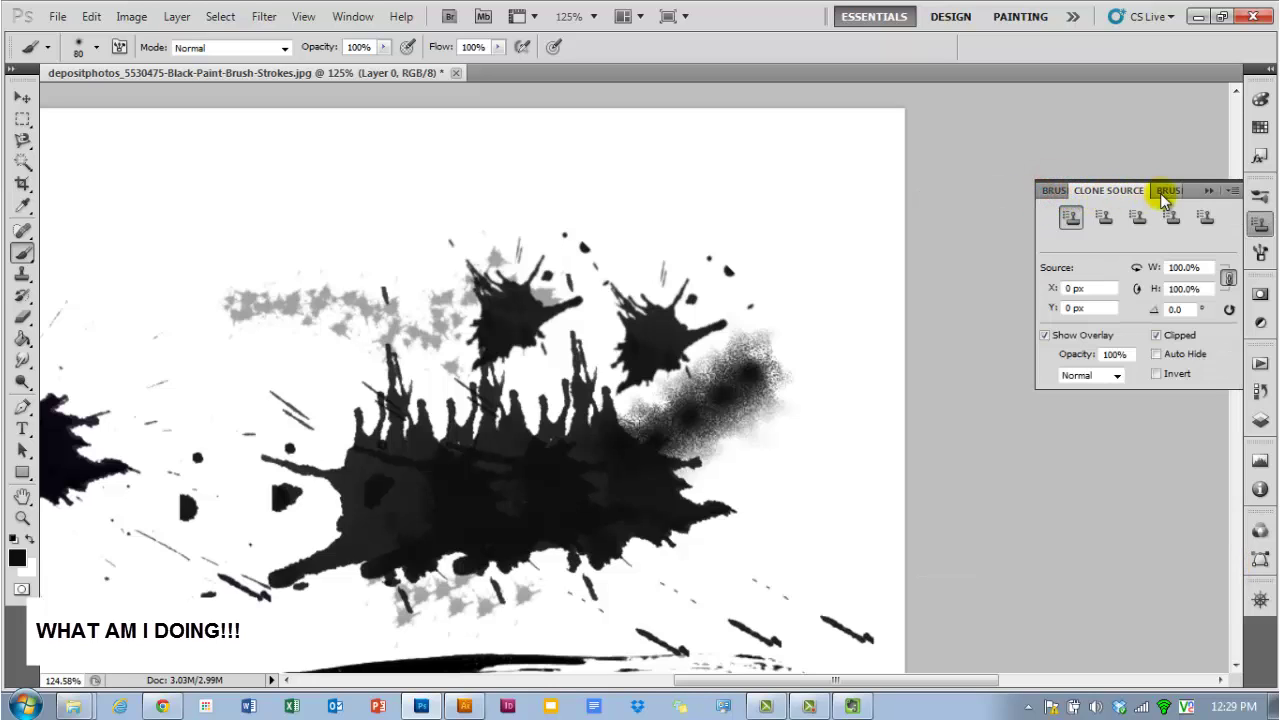
left_click(1164, 192)
left_click(978, 216)
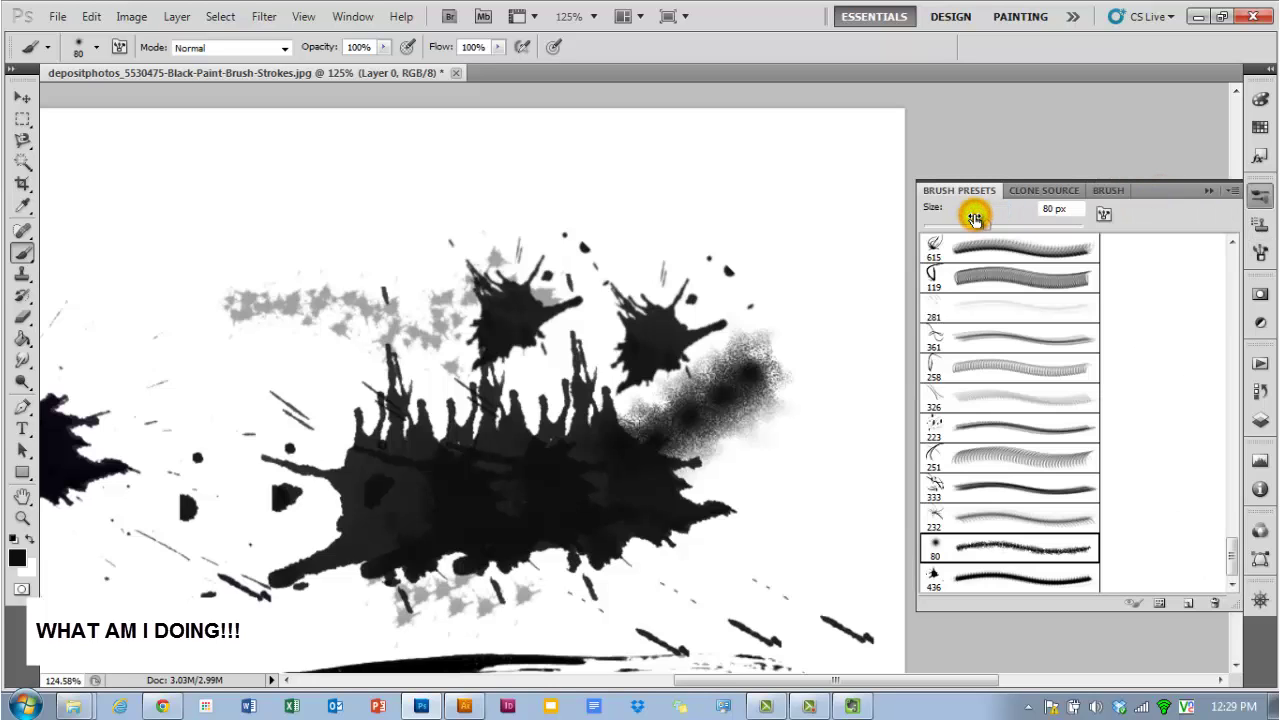
left_click(1107, 192)
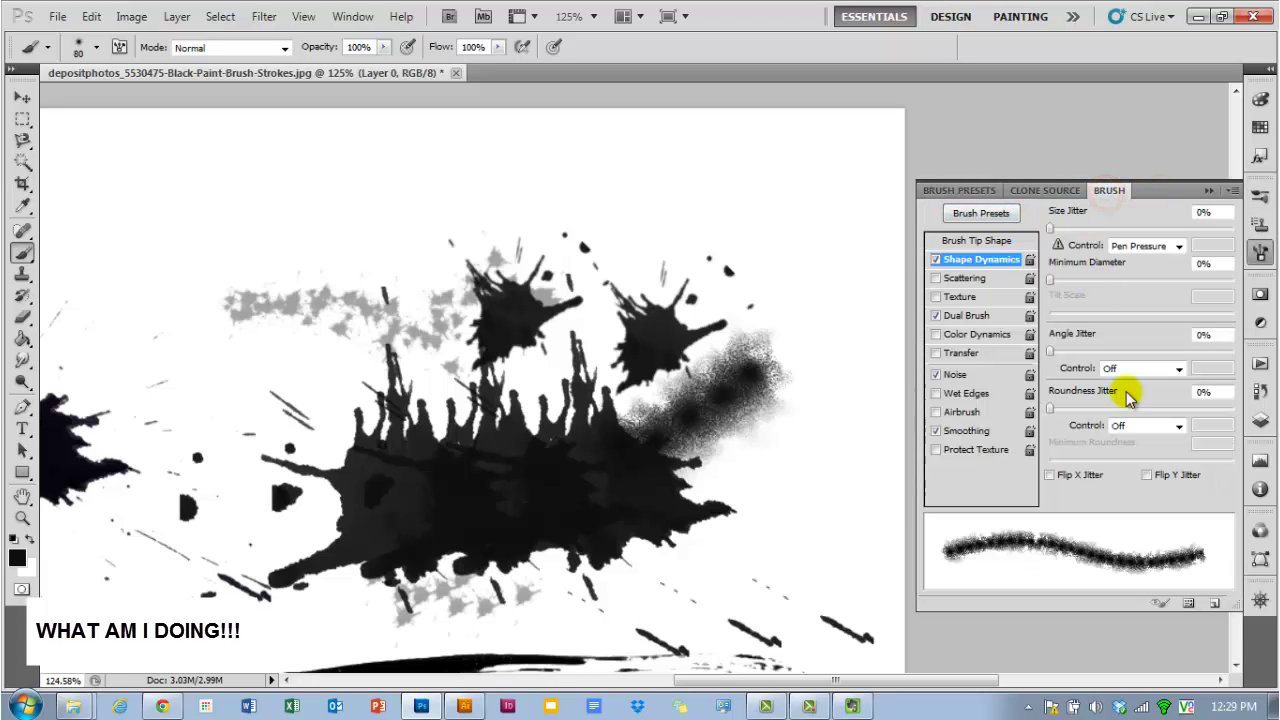
- Choose the 436 px splatter preset again and enable Shape Dynamics and Scattering for it
left_click(959, 190)
left_click(1006, 572)
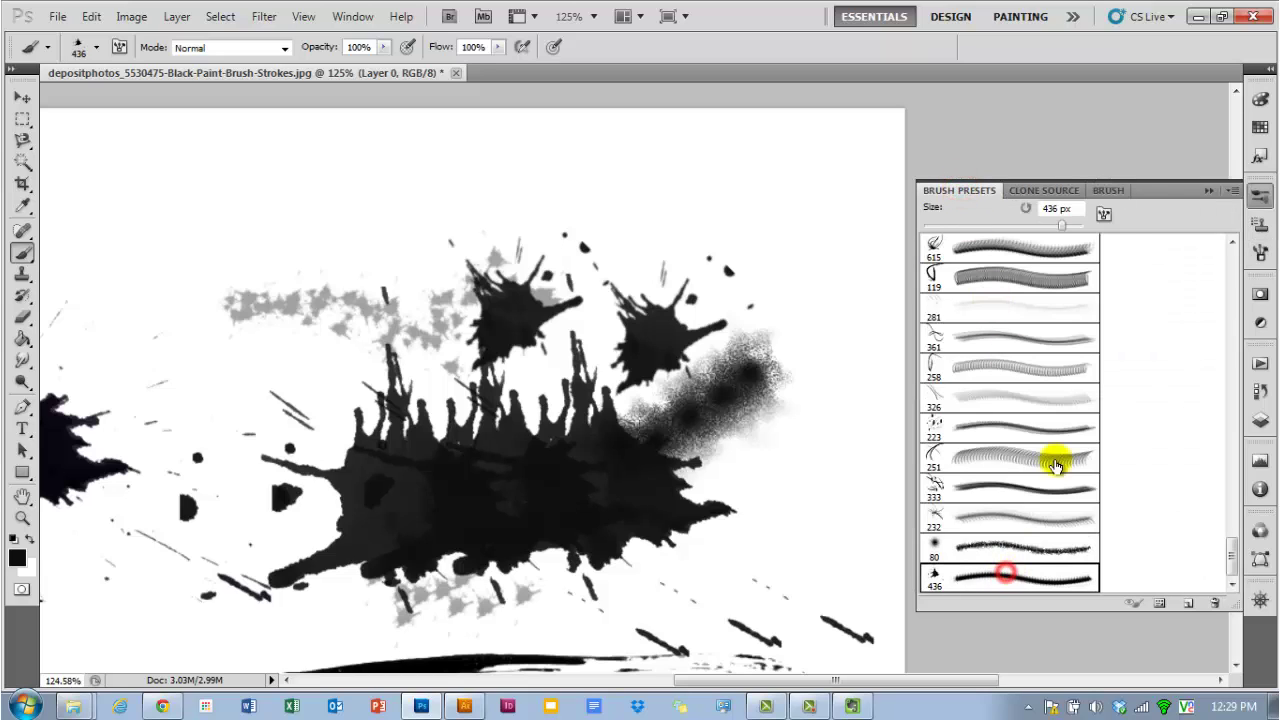
left_click(1108, 192)
left_click(936, 259)
left_click(936, 278)
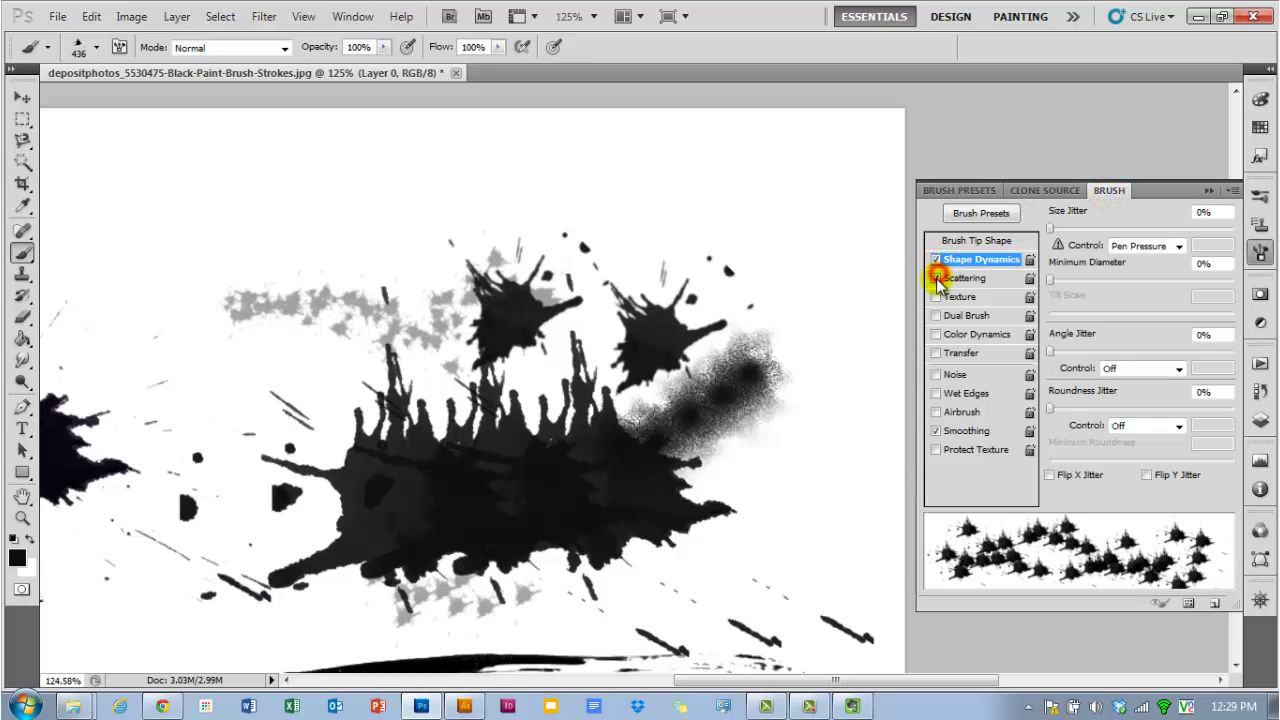
- Save the scattered splatter settings as a new brush preset with the brush size captured
left_click(1213, 609)
left_click(686, 241)
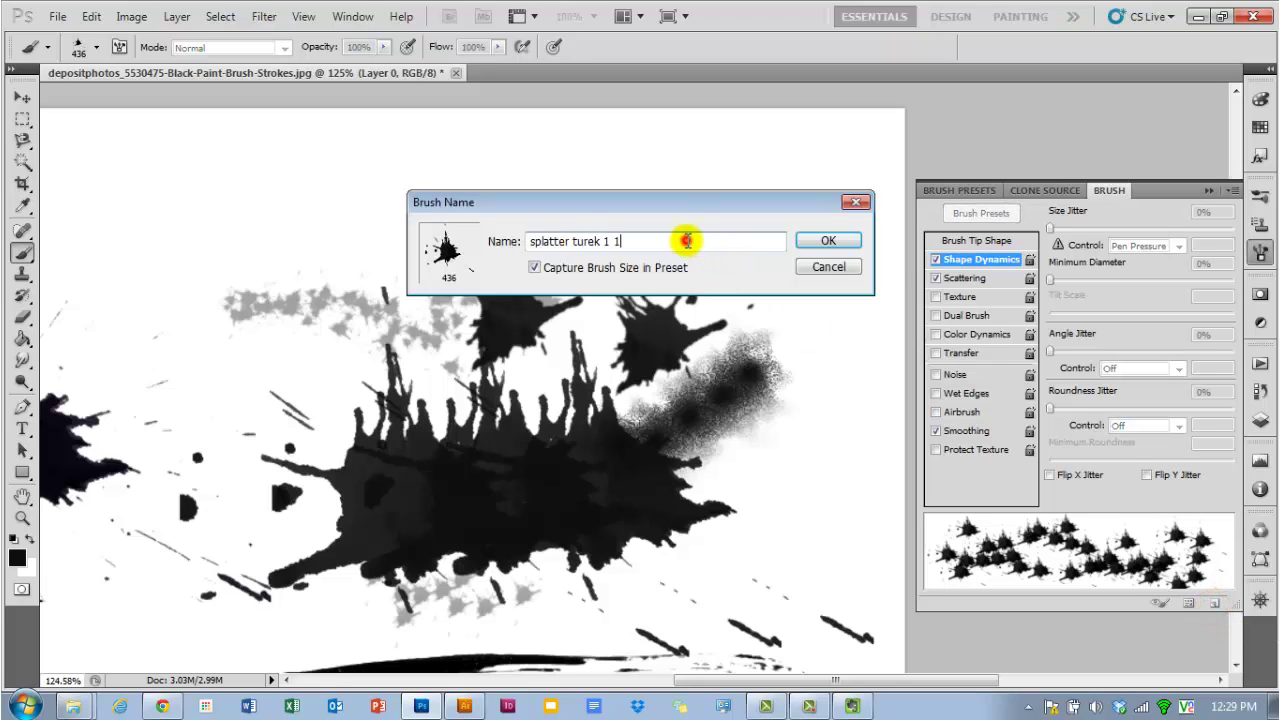
left_click(826, 241)
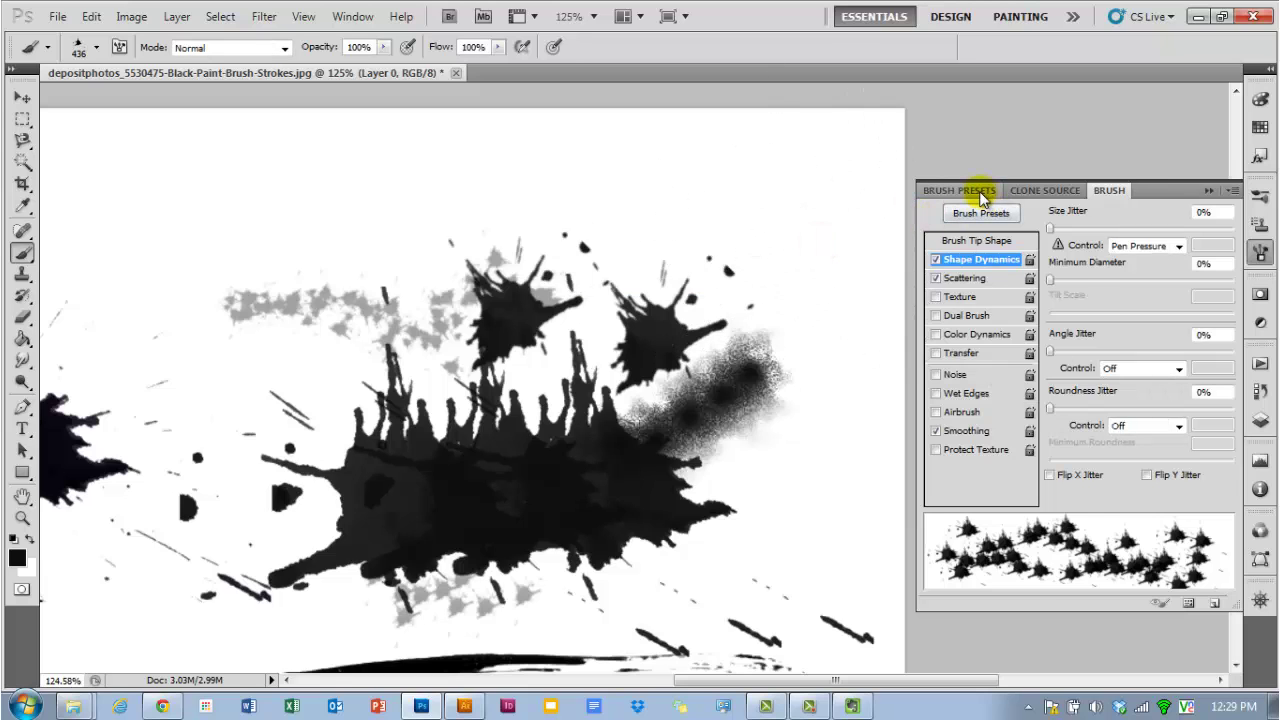
- Choose the new scattered splatter preset, reduce it to 60 px and paint a test stroke across the blank area above the gray stroke
left_click(977, 190)
left_click(1006, 582)
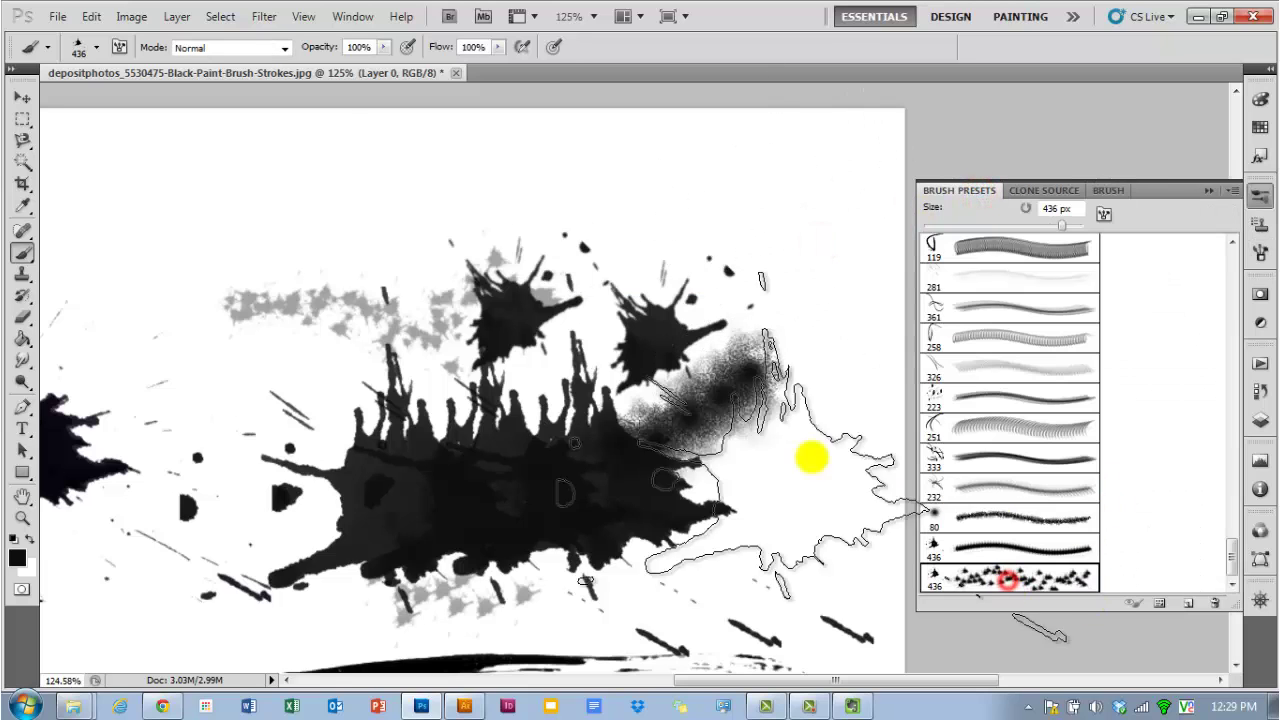
key("bracketleft")
key("bracketleft")
key("bracketleft")
key("bracketleft")
key("bracketleft")
key("bracketleft")
key("bracketleft")
key("bracketleft")
key("bracketleft")
key("bracketleft")
key("bracketleft")
key("bracketleft")
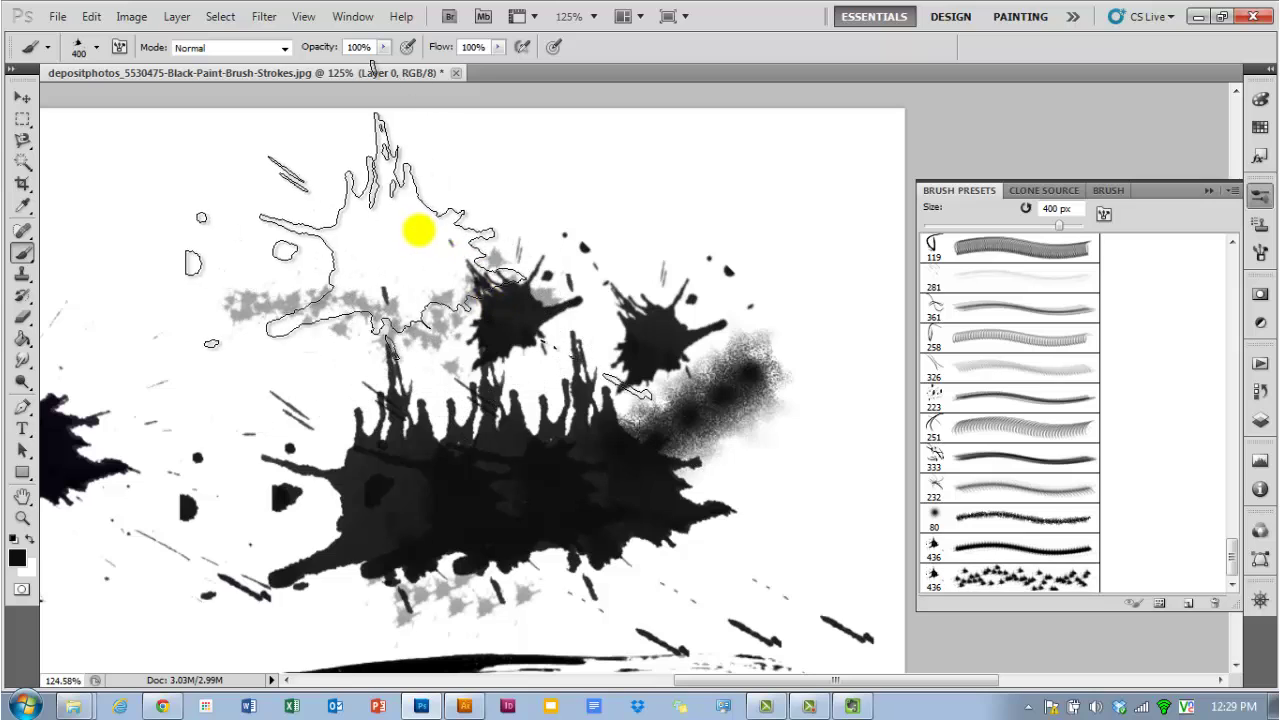
mouse_move(306, 217)
left_mouse_down()
mouse_move(378, 188)
mouse_move(604, 158)
mouse_move(725, 212)
left_mouse_up()
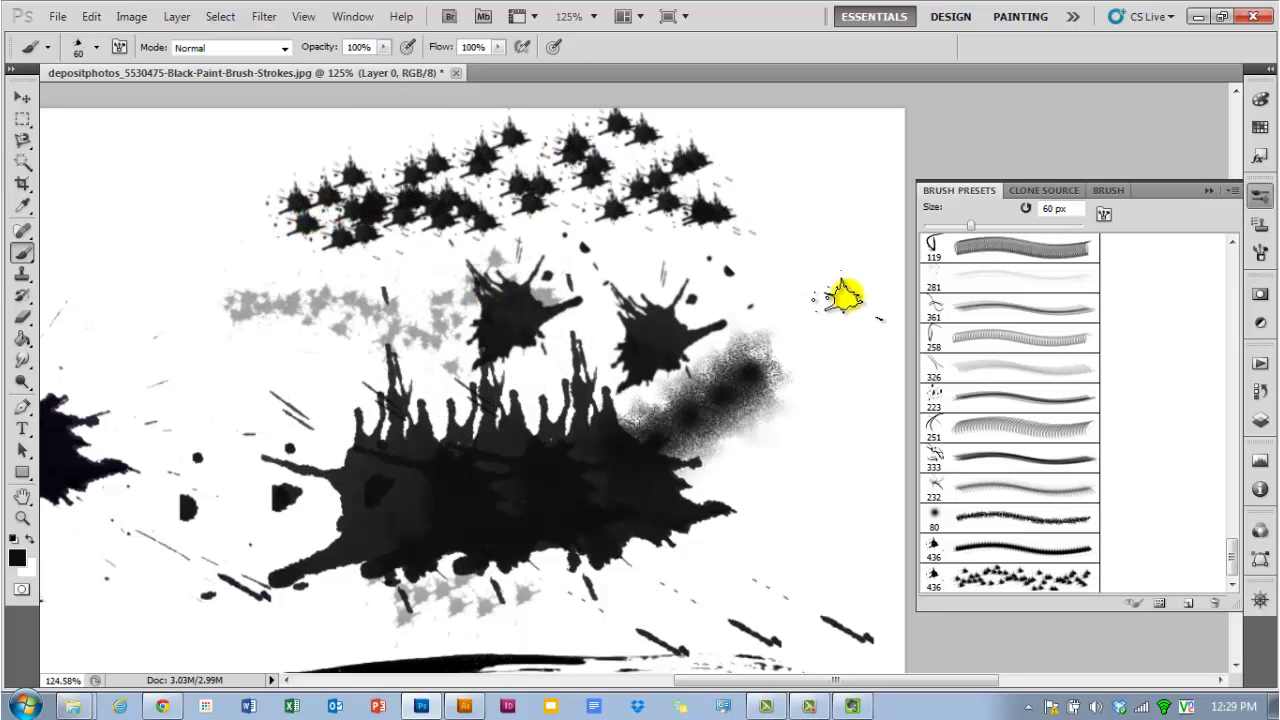
key("F1")
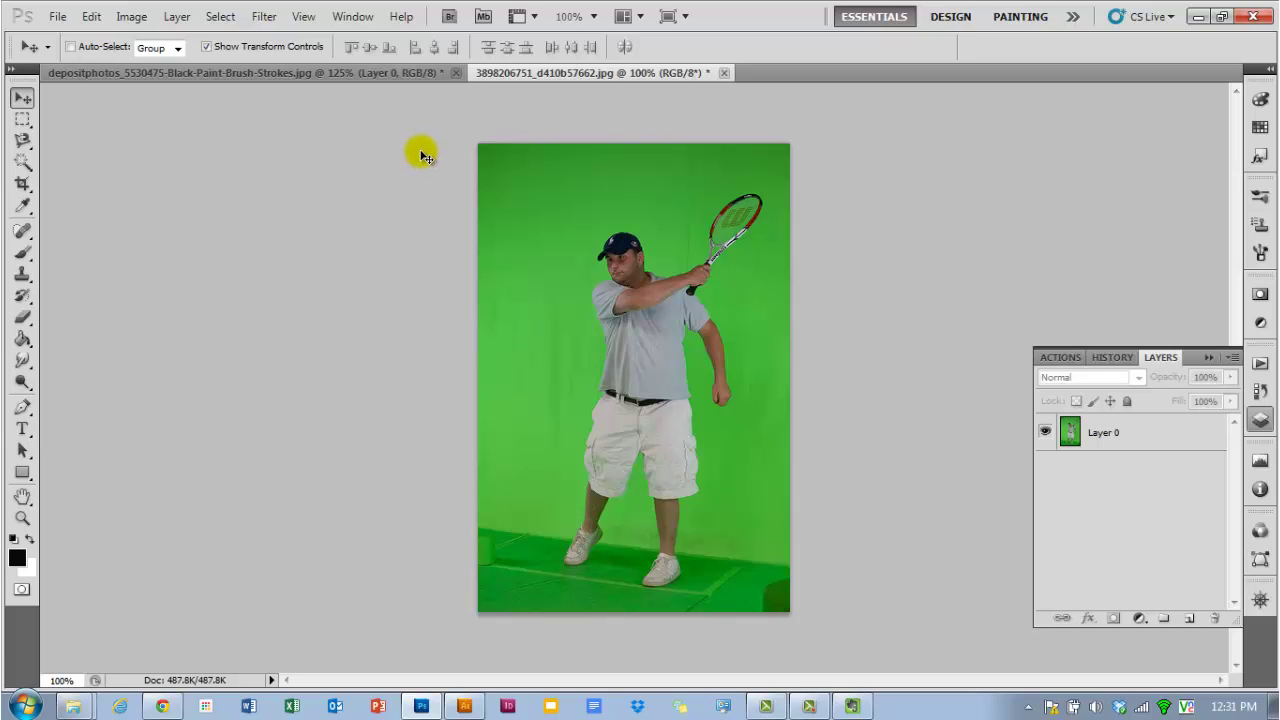
- Select Layer 0 of the green-screen tennis photo, start a Color Range selection and move its dialog clear of the image
left_click(220, 17)
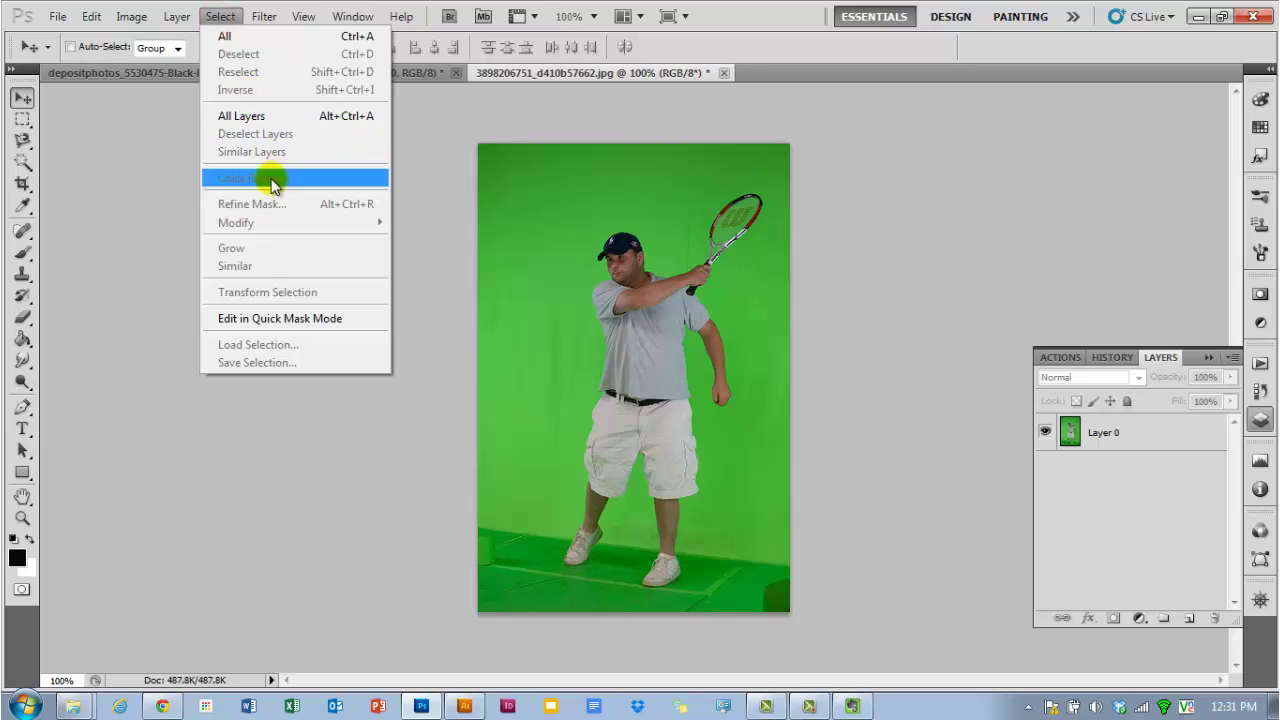
left_click(214, 15)
left_click(1182, 436)
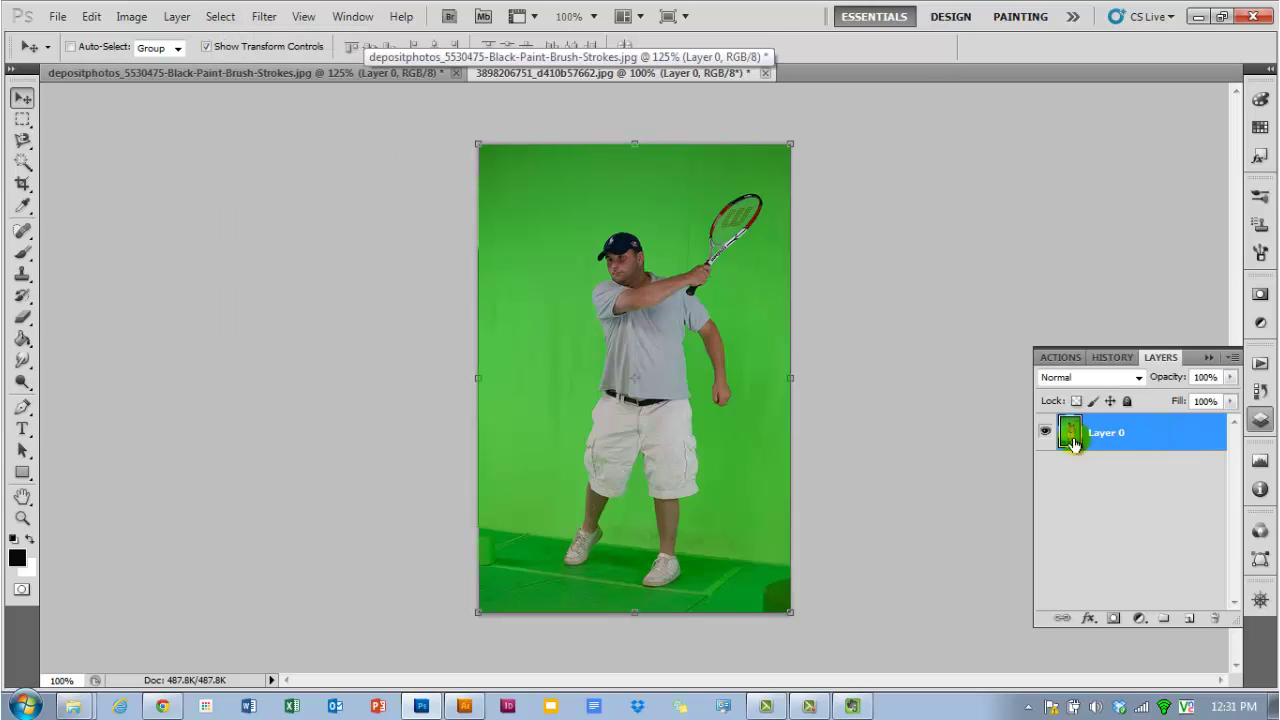
left_click(220, 20)
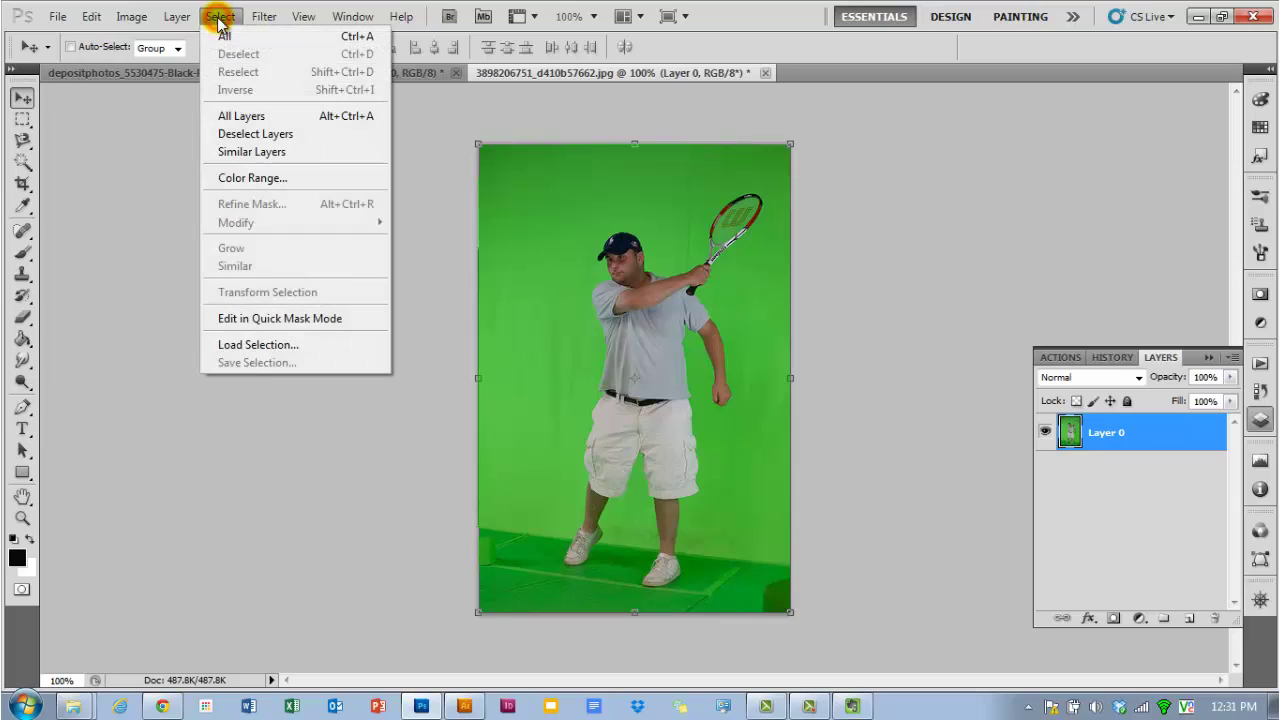
left_click(256, 180)
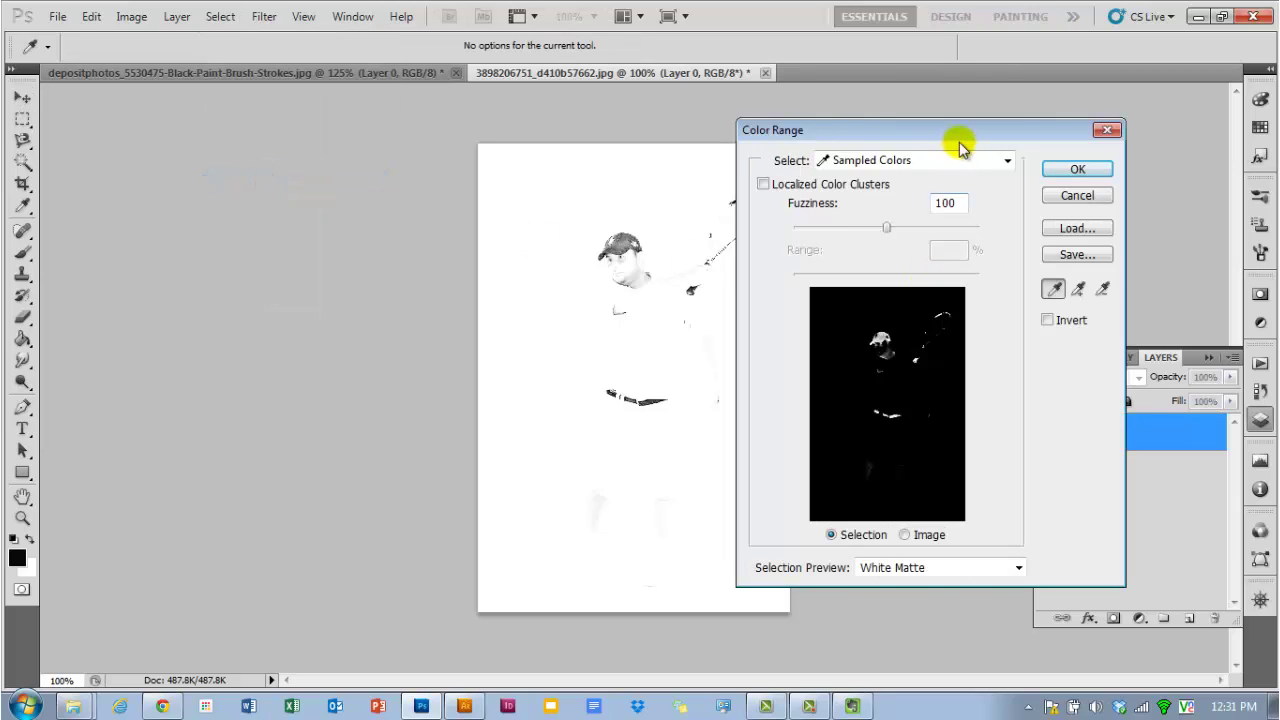
left_click_drag(958, 148, 1077, 143)
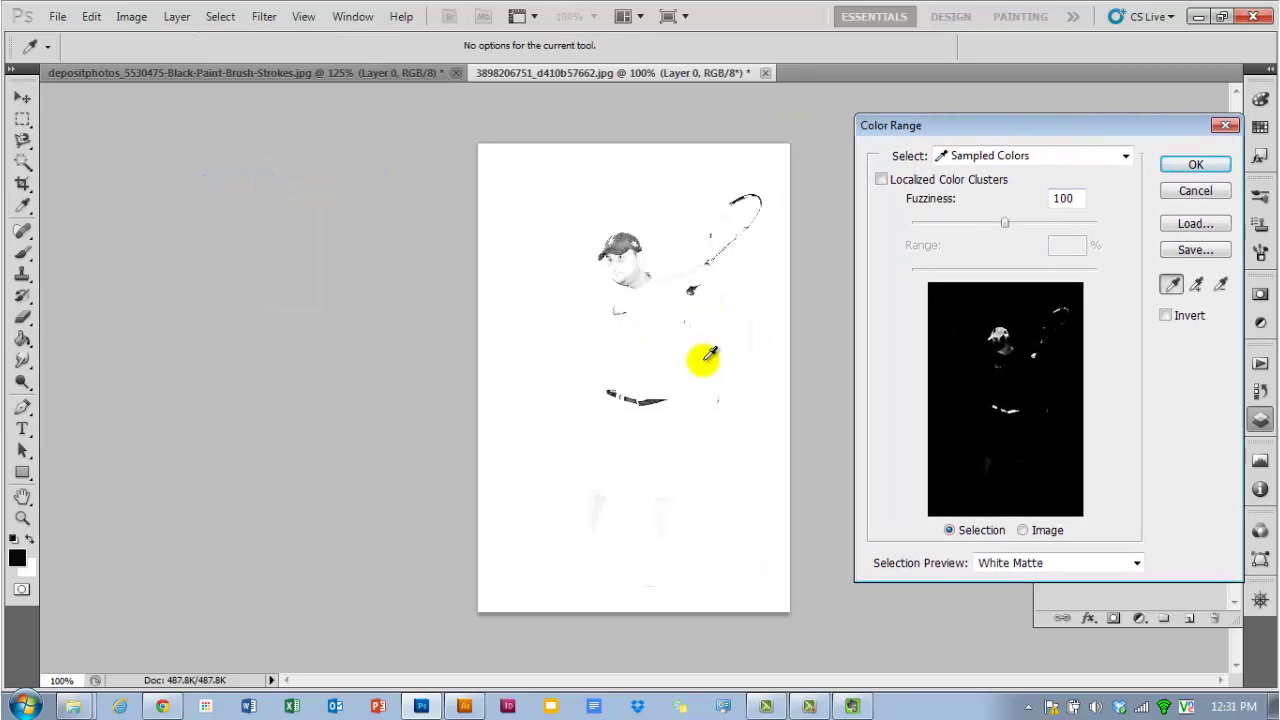
- Set the Color Range selection preview to Quick Mask
left_click(1106, 566)
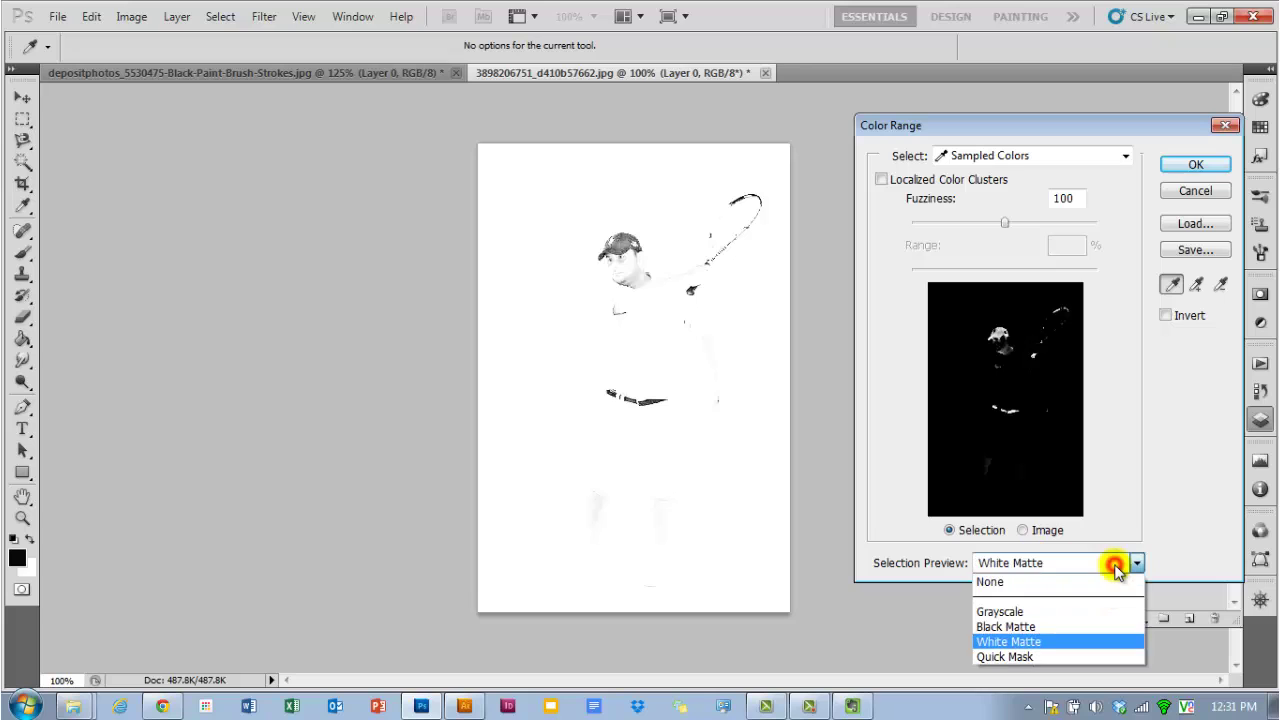
left_click(1044, 588)
left_click(1115, 564)
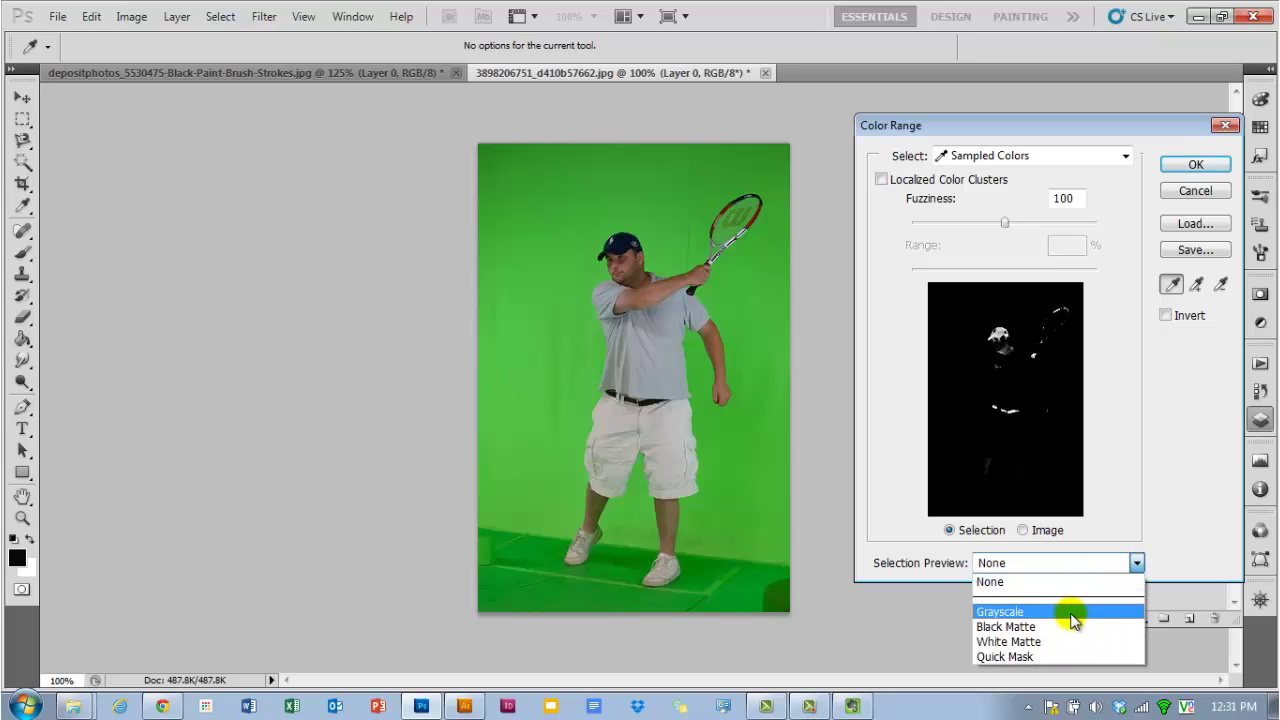
left_click(1031, 658)
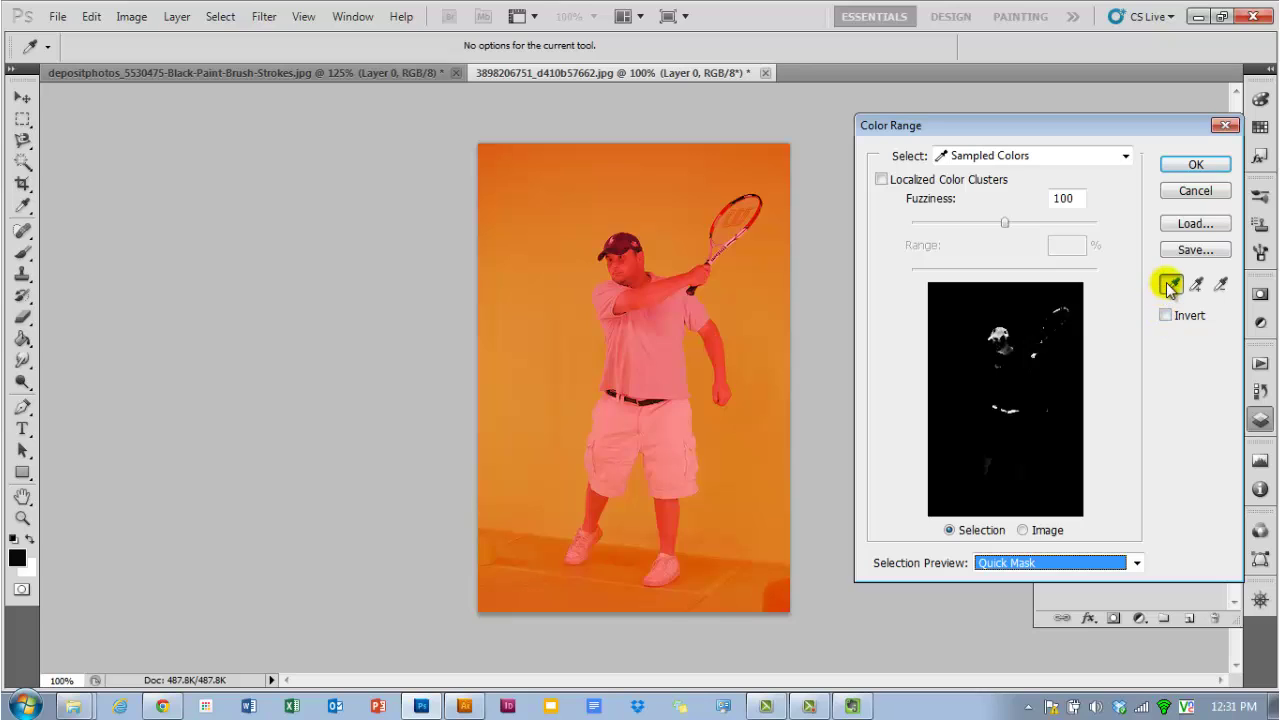
- Sample the green wall beside the player, add the darker greens at the upper-left and lower-right photo corners, and inspect the masked player
left_click(530, 371)
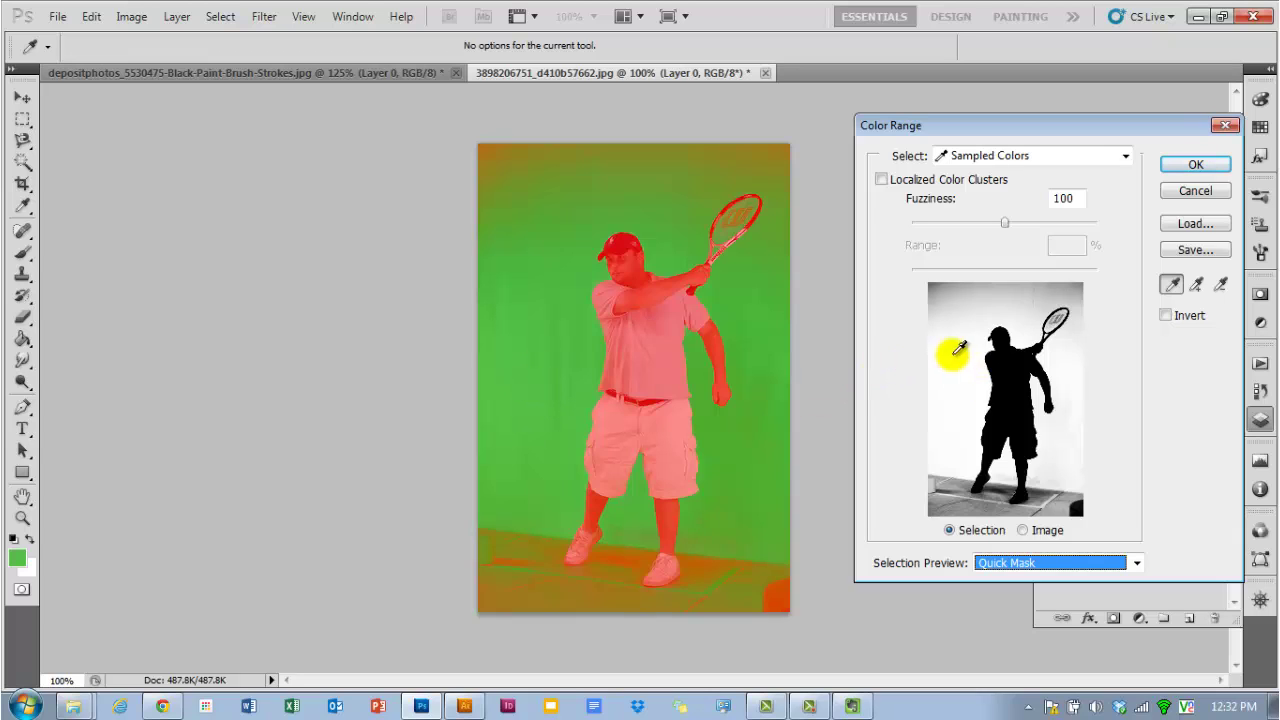
left_click(1196, 286)
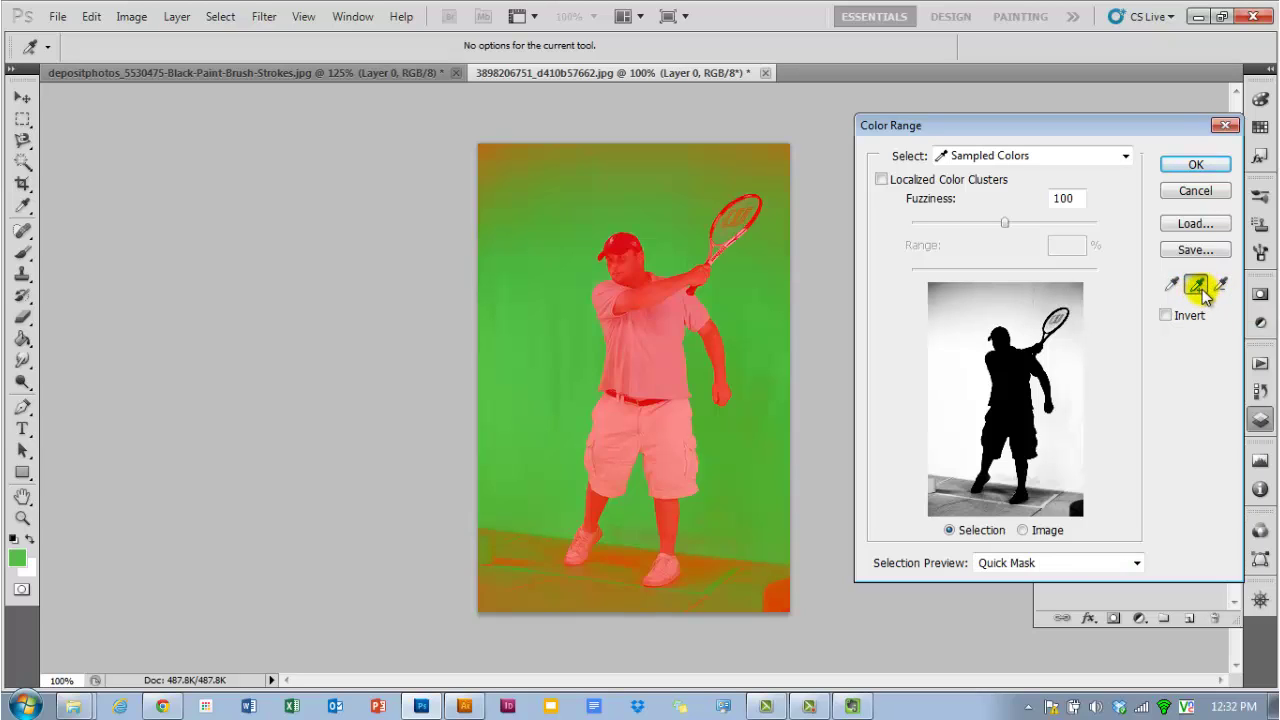
left_click(932, 286)
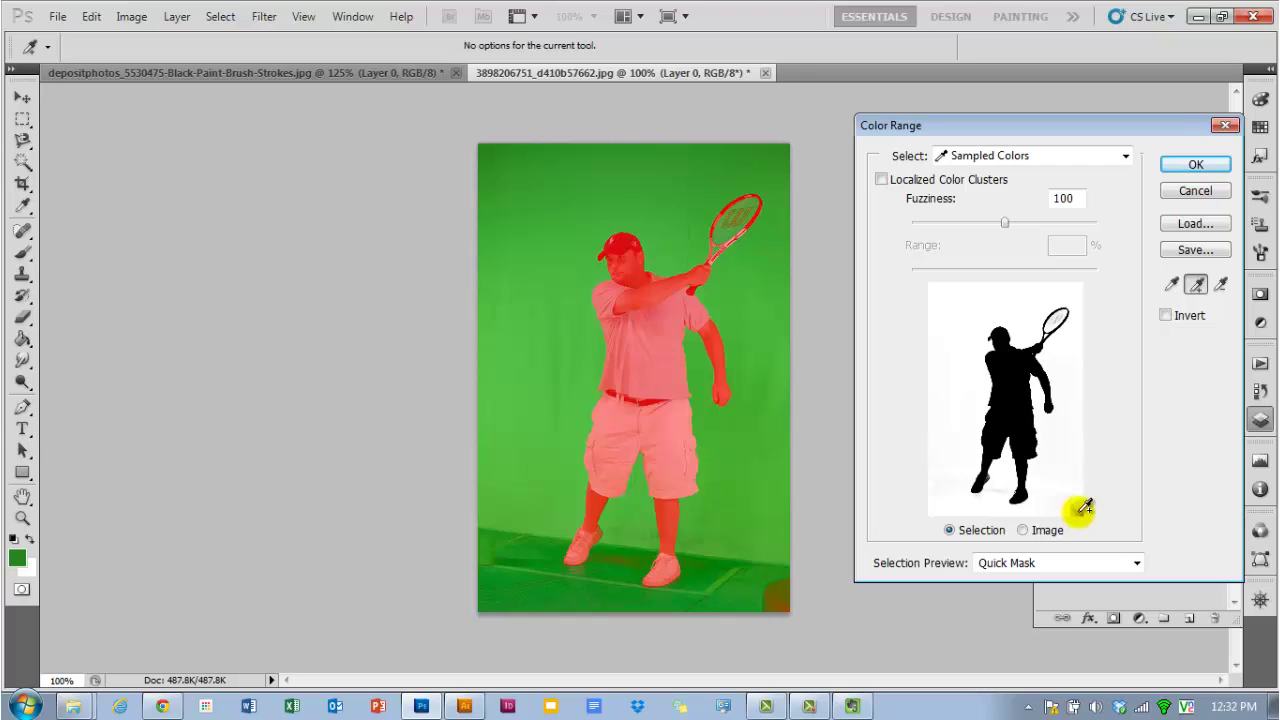
left_click(791, 601)
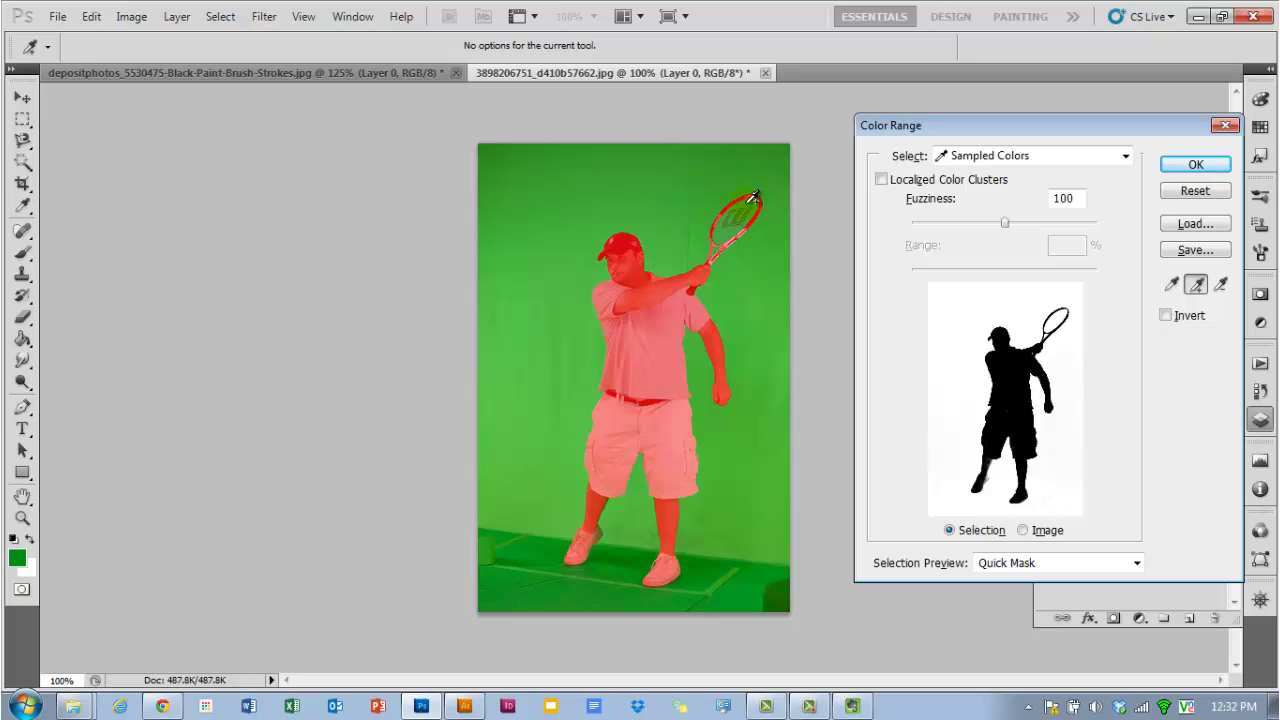
scroll(752, 197, "up", 5)
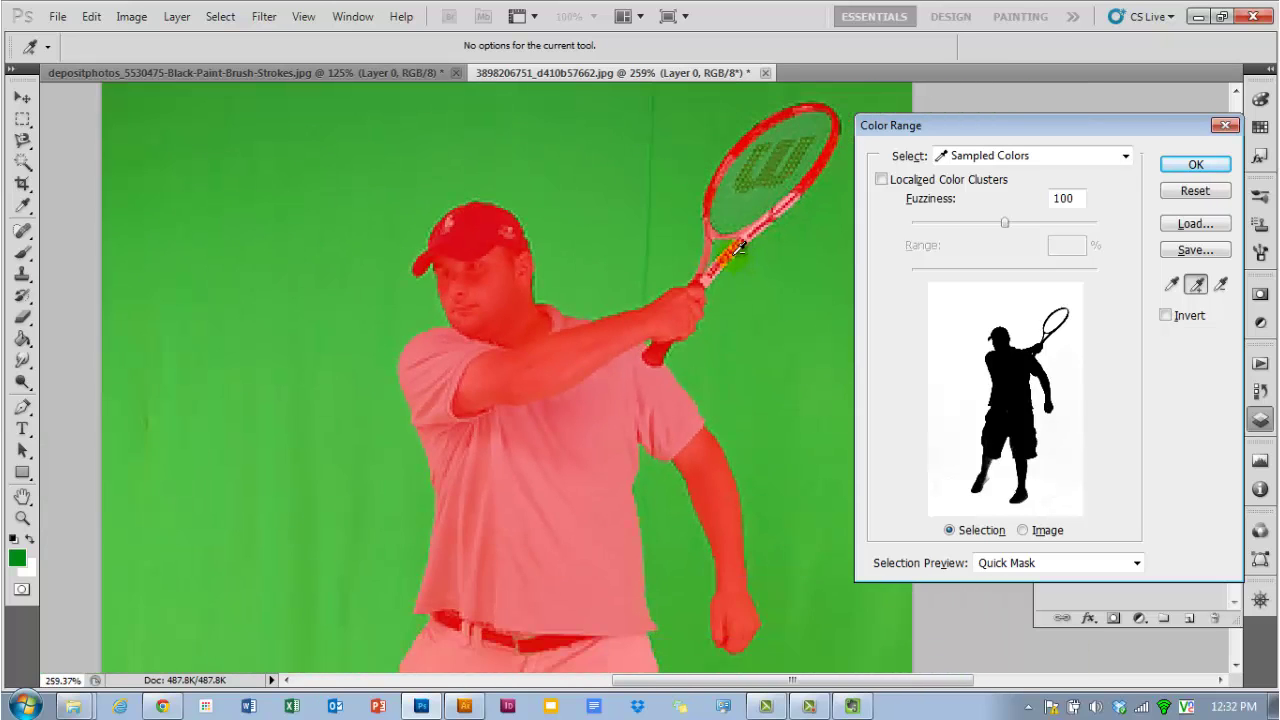
scroll(738, 248, "down", 3)
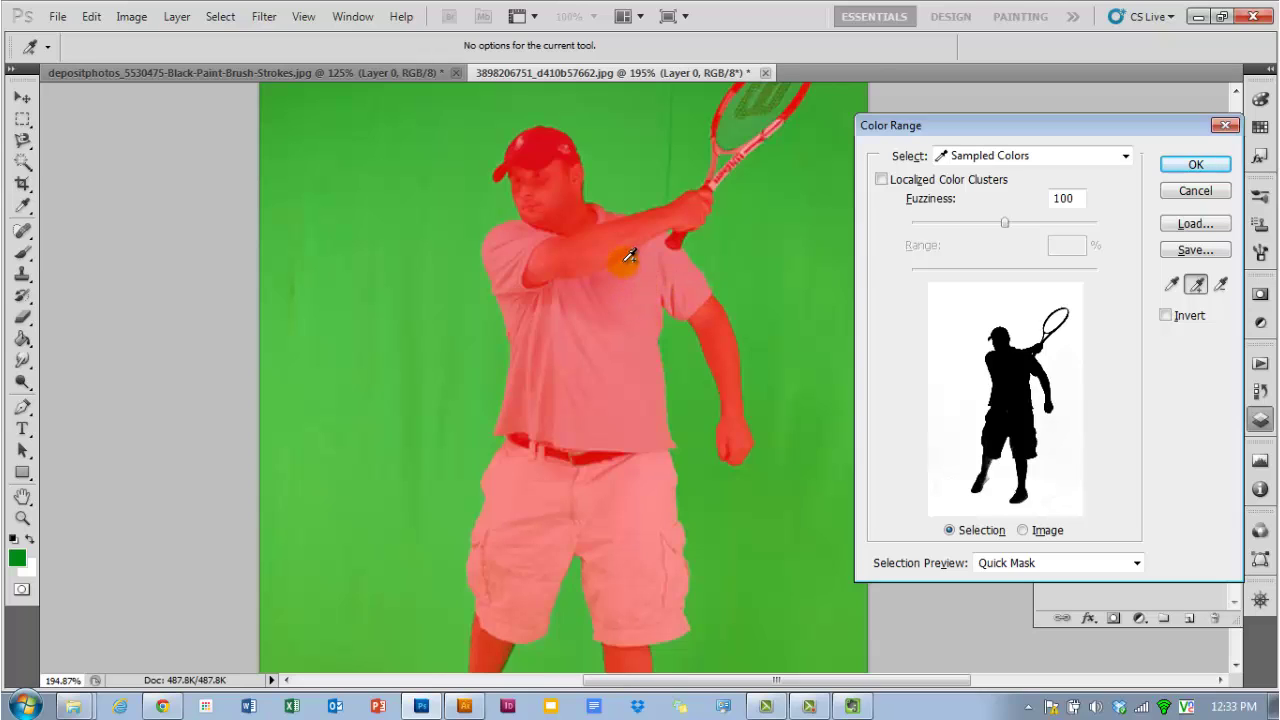
scroll(628, 350, "down", 2)
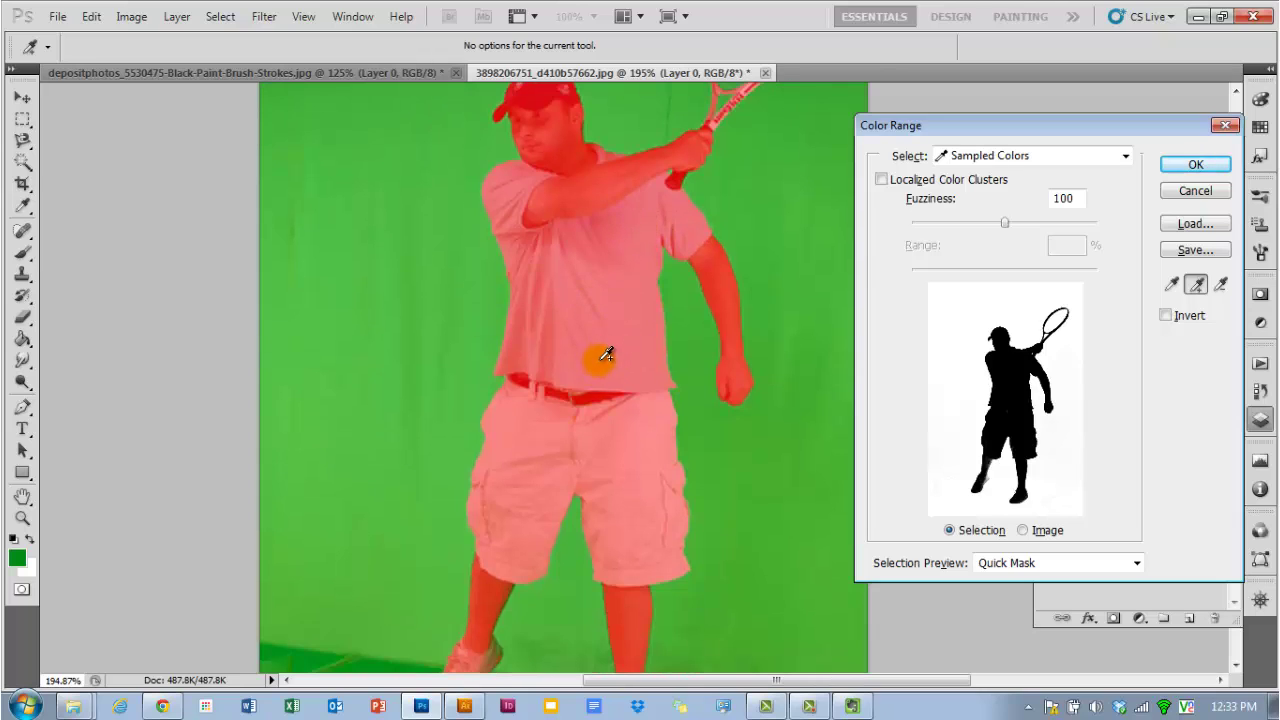
scroll(634, 337, "down", 3)
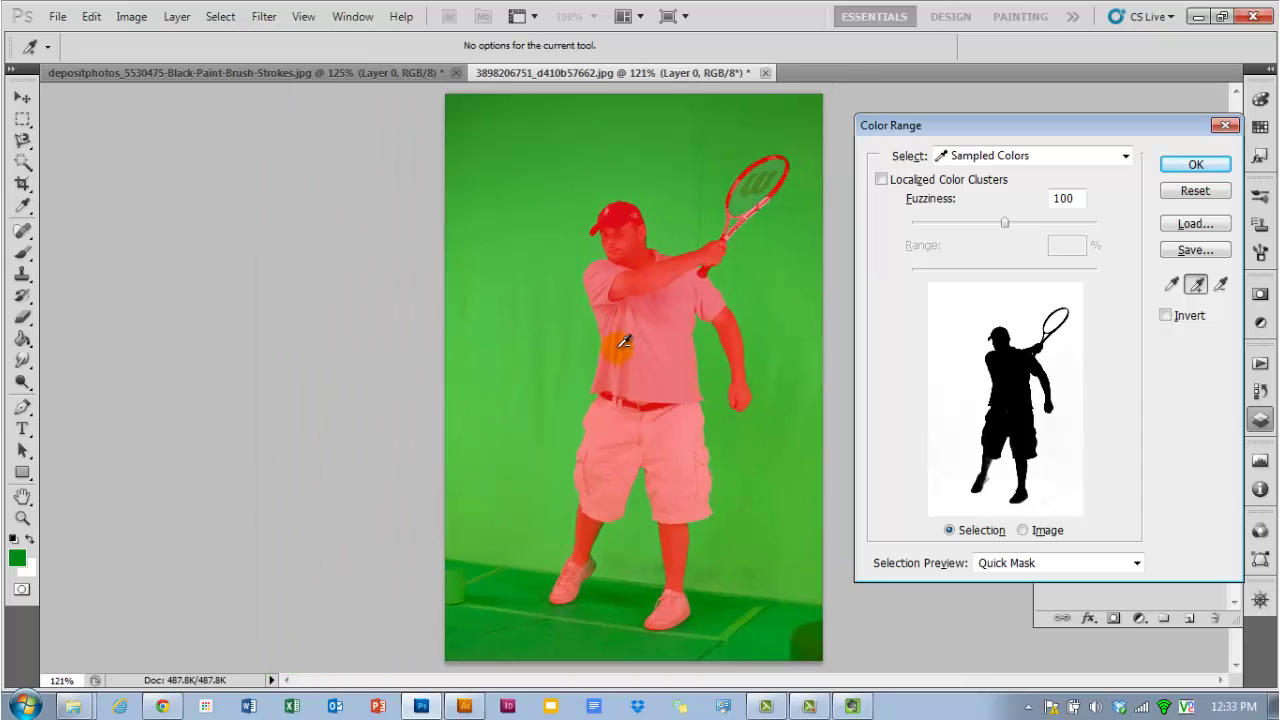
- Invert the Color Range selection so the player is selected, accept it, and copy and paste the player onto a new layer
left_click(1166, 318)
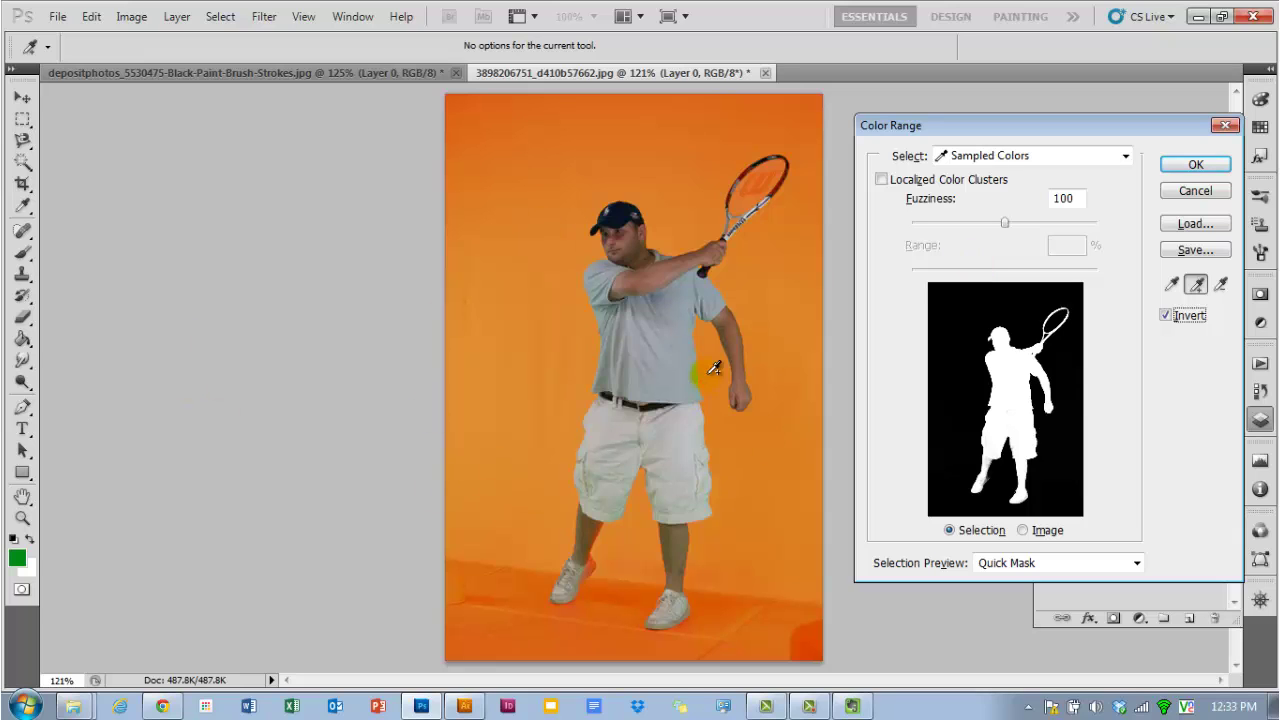
left_click(1199, 167)
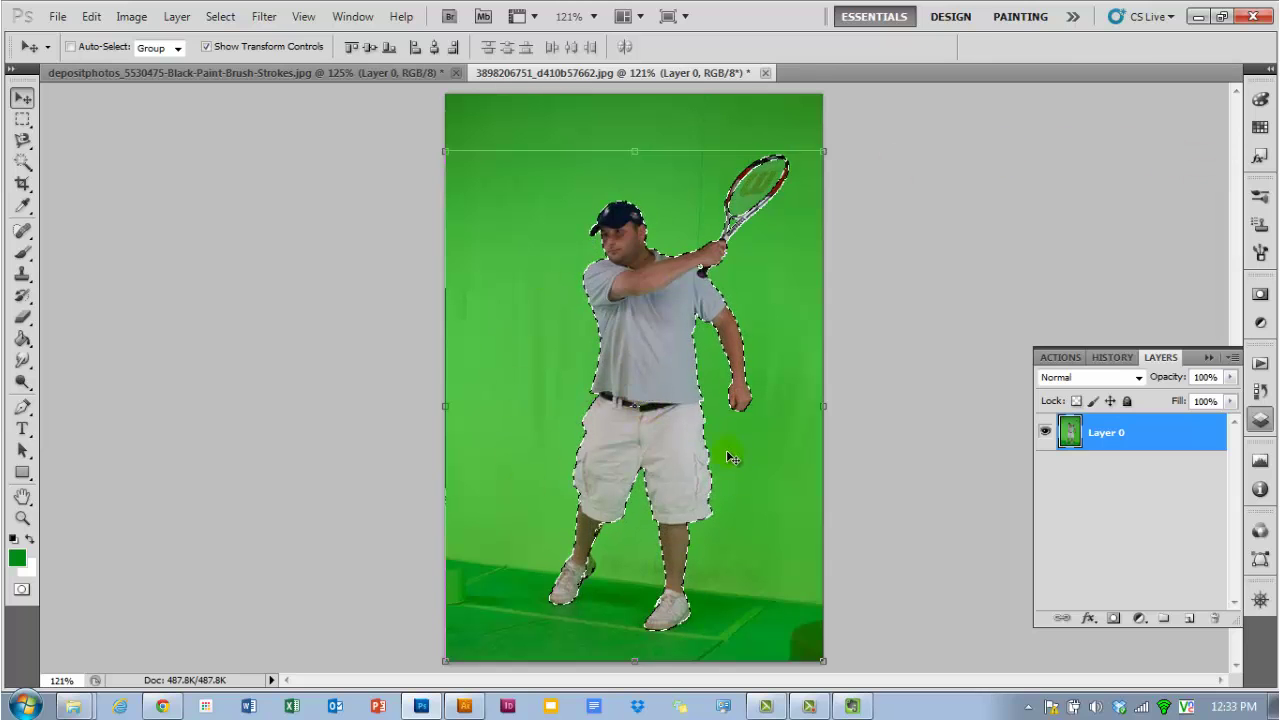
key("ctrl+c")
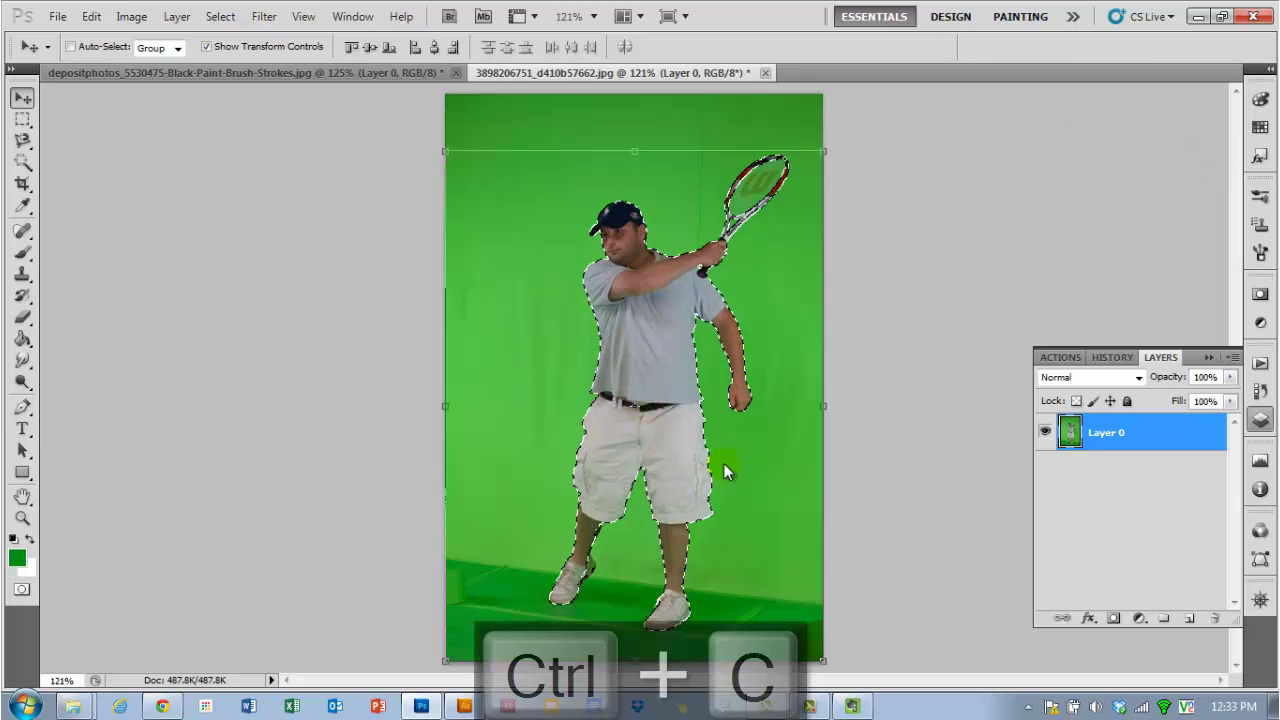
key("ctrl+v")
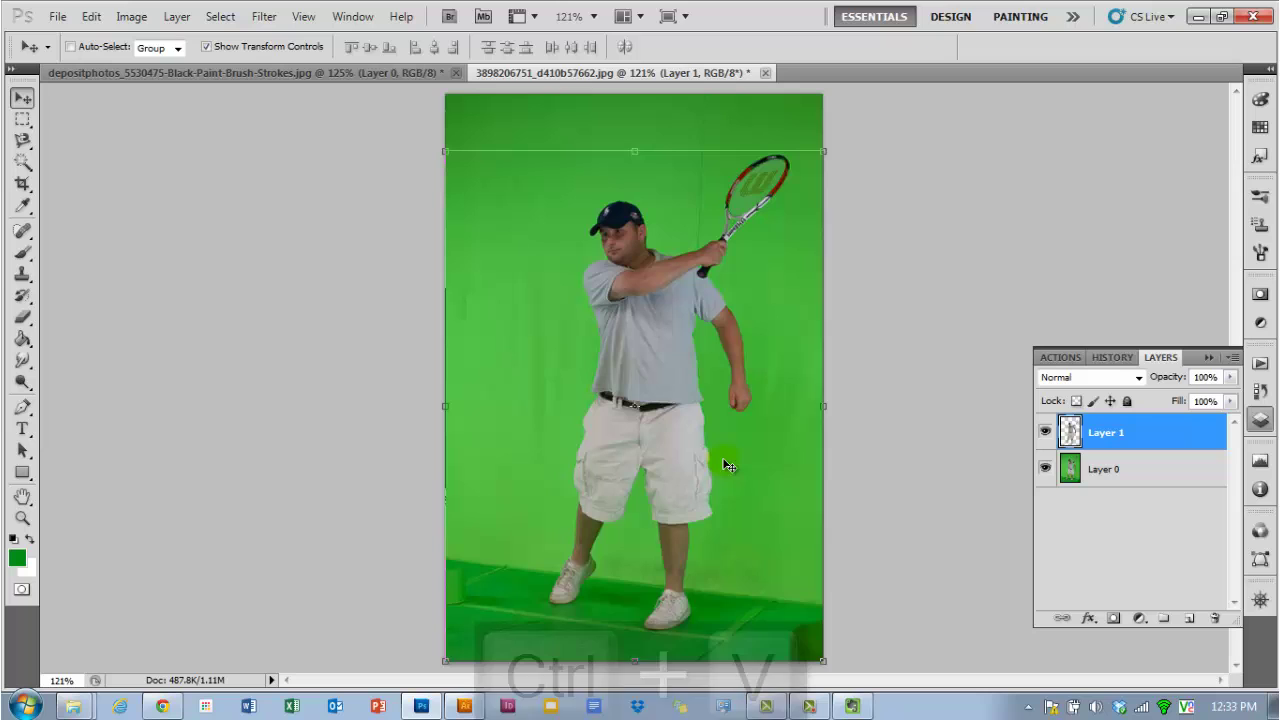
- Lock and hide the original green-screen Layer 0, leaving no layer selected
left_click(1046, 470)
left_click(1046, 470)
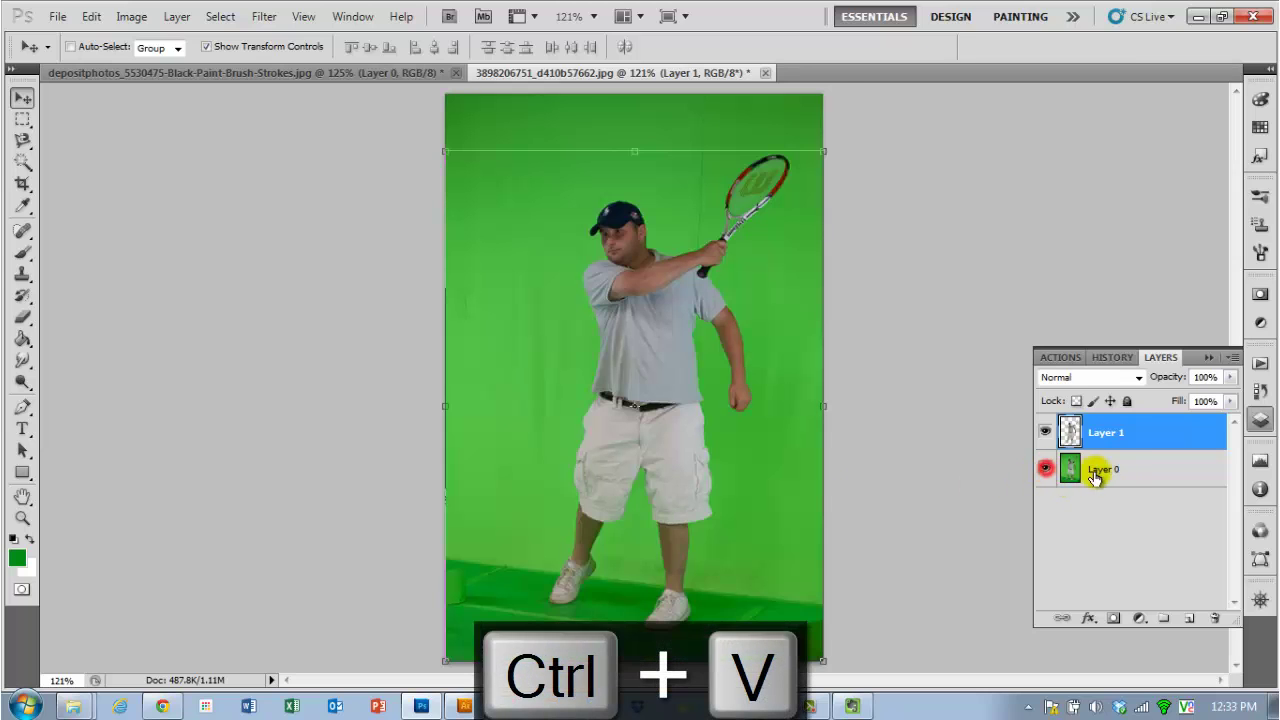
left_click(1120, 470)
left_click(1128, 401)
left_click(1045, 468)
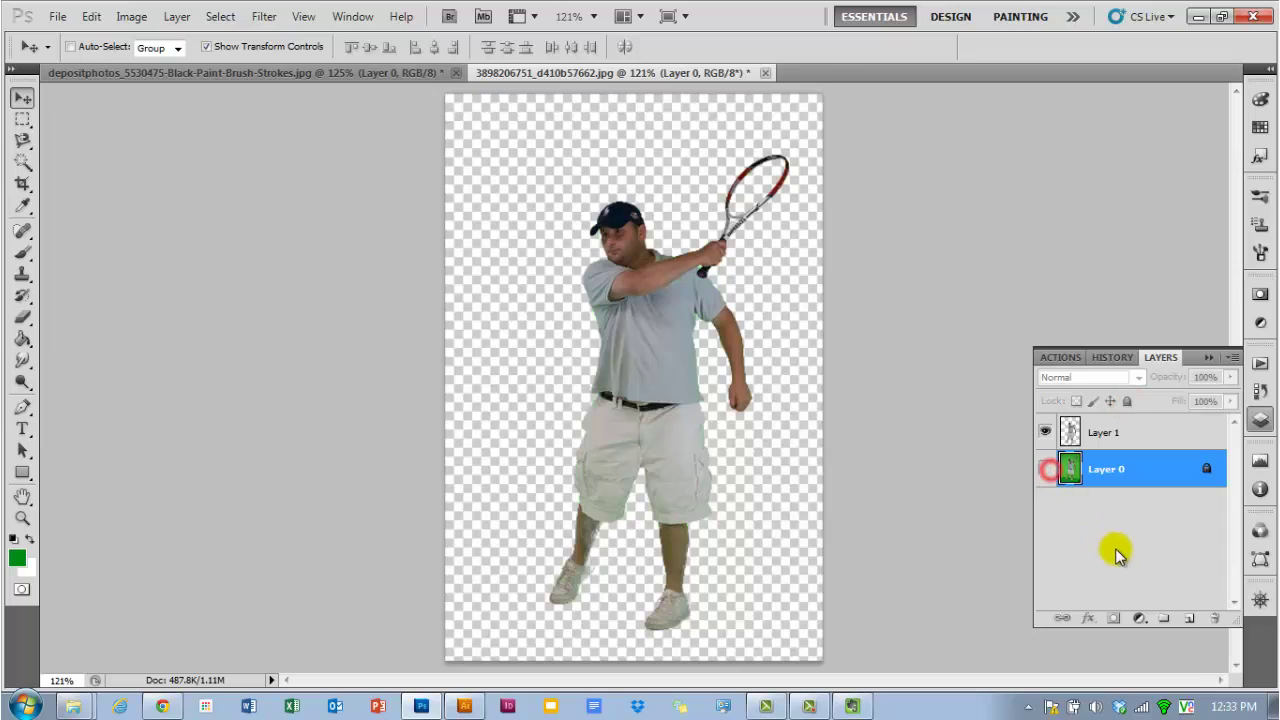
left_click(1114, 549)
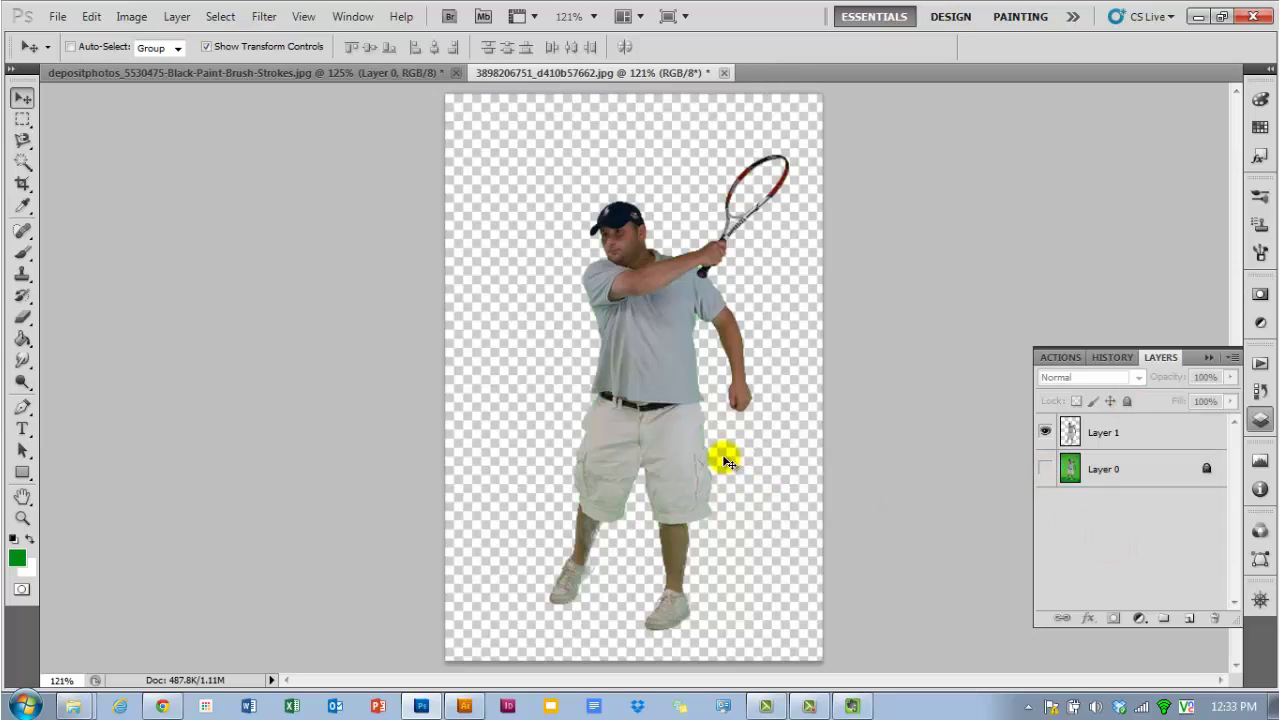
- Select Layer 1 with the cut-out player and inspect its edges up close
left_click(616, 574)
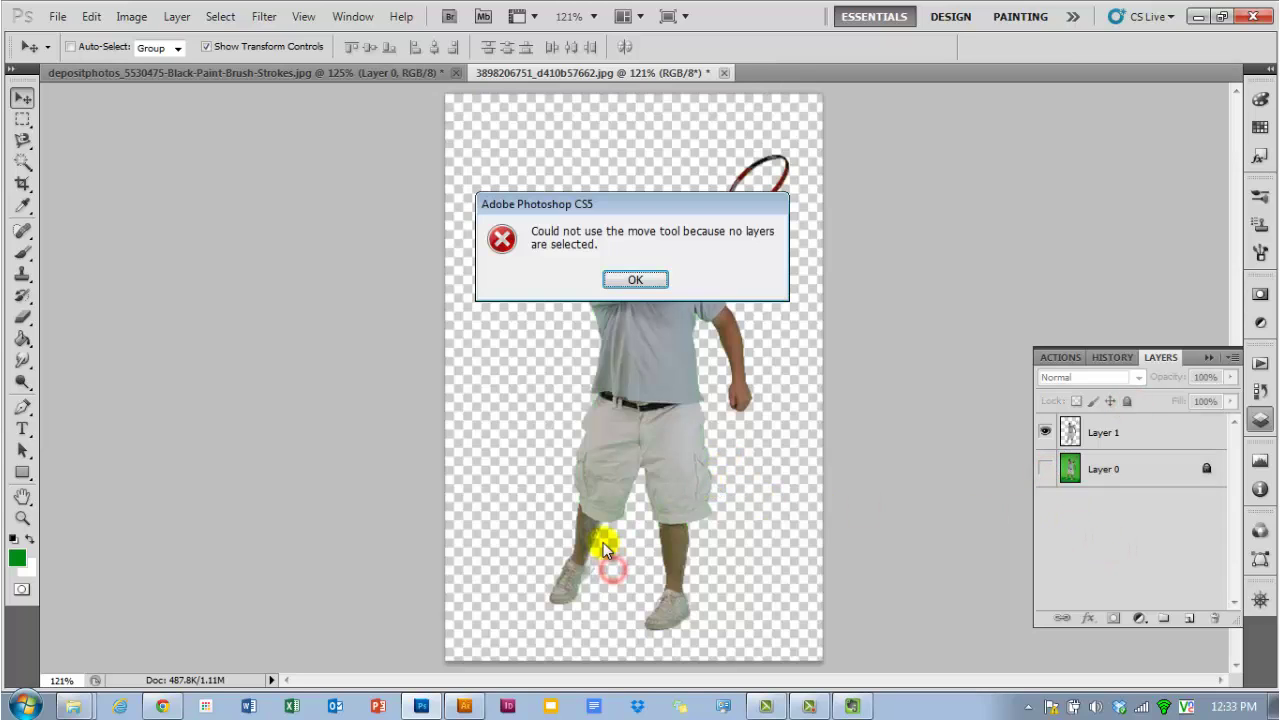
left_click(640, 277)
left_click(1184, 441)
scroll(609, 535, "up", 11)
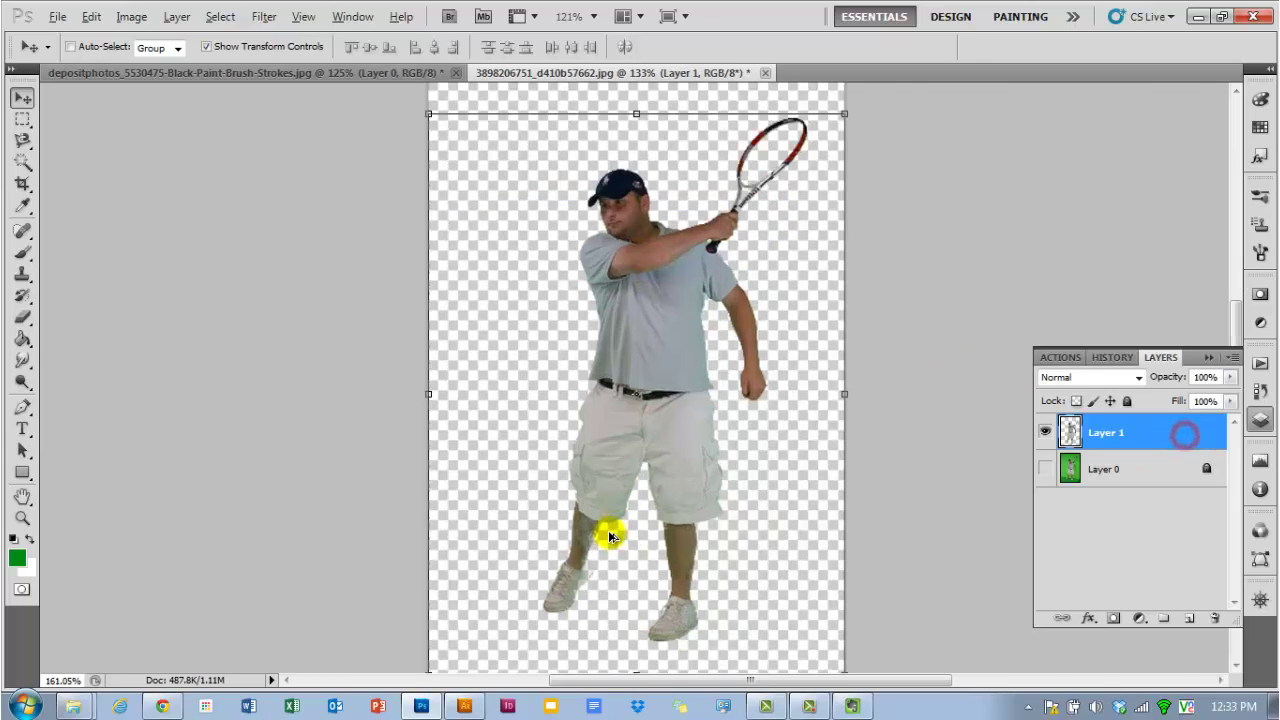
scroll(588, 547, "down", 4)
scroll(588, 547, "down", 8)
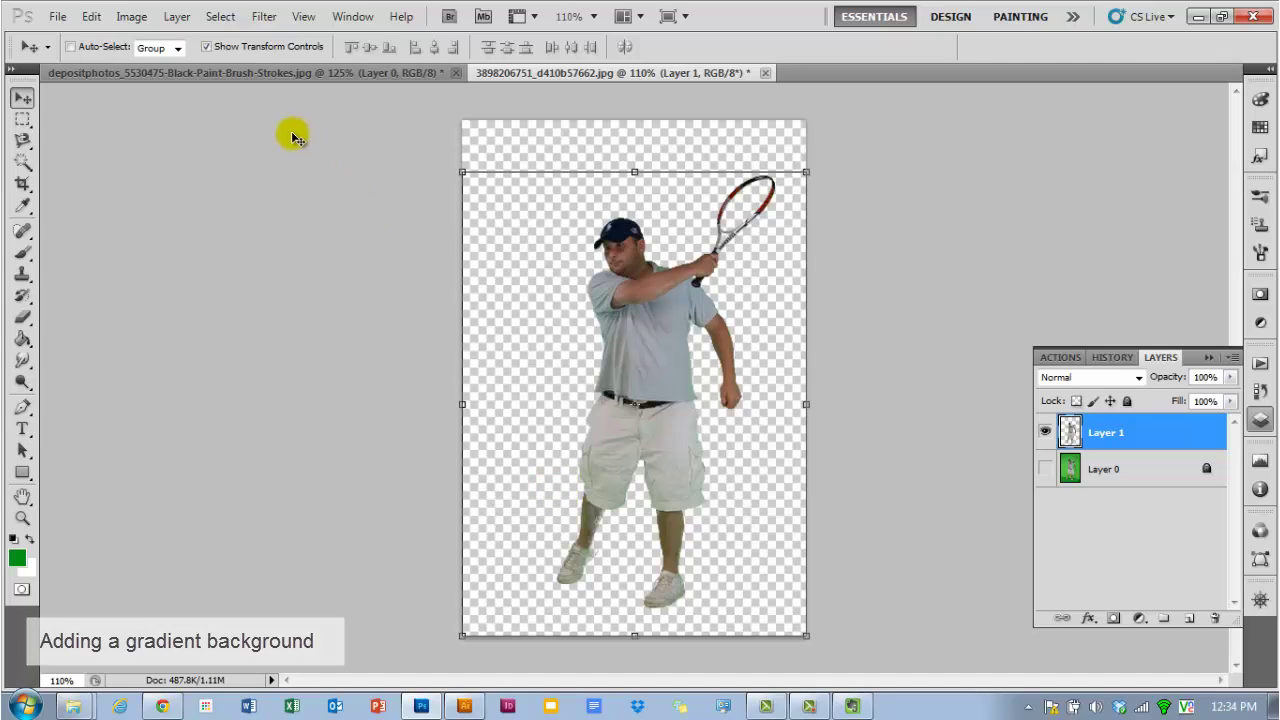
- Add a gradient fill layer using the Black, White gradient preset
left_click(174, 18)
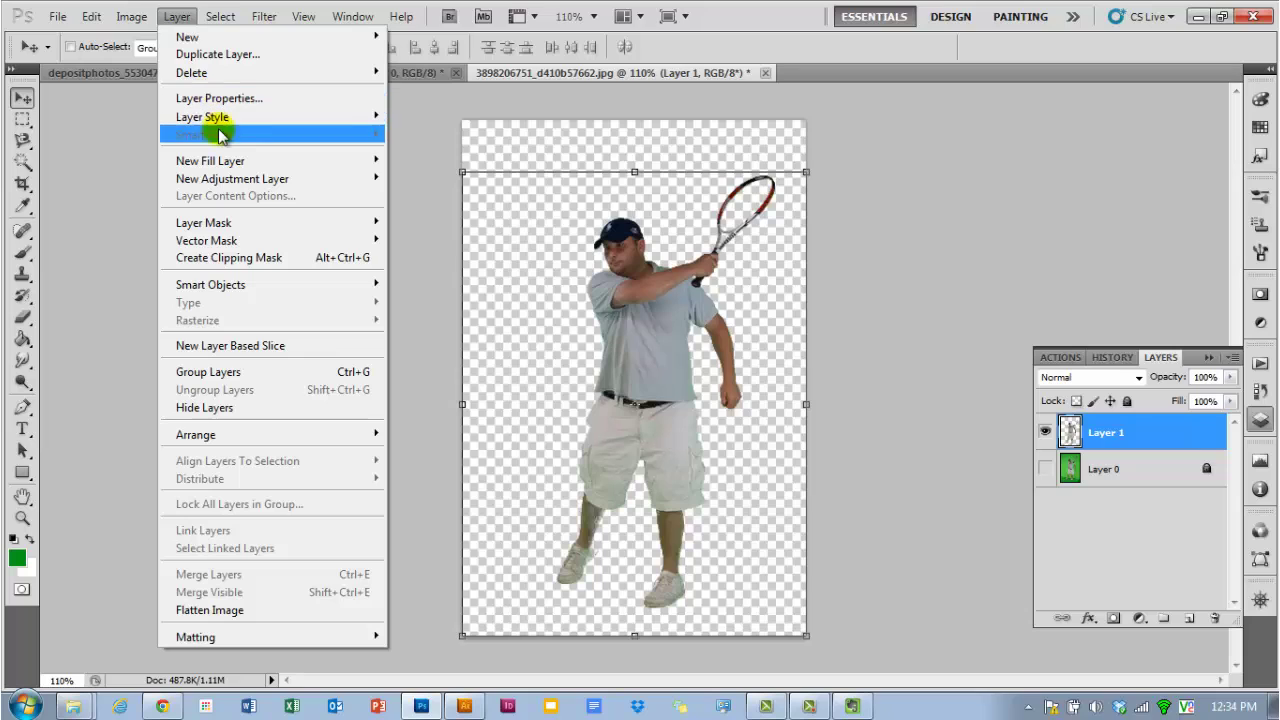
mouse_move(245, 162)
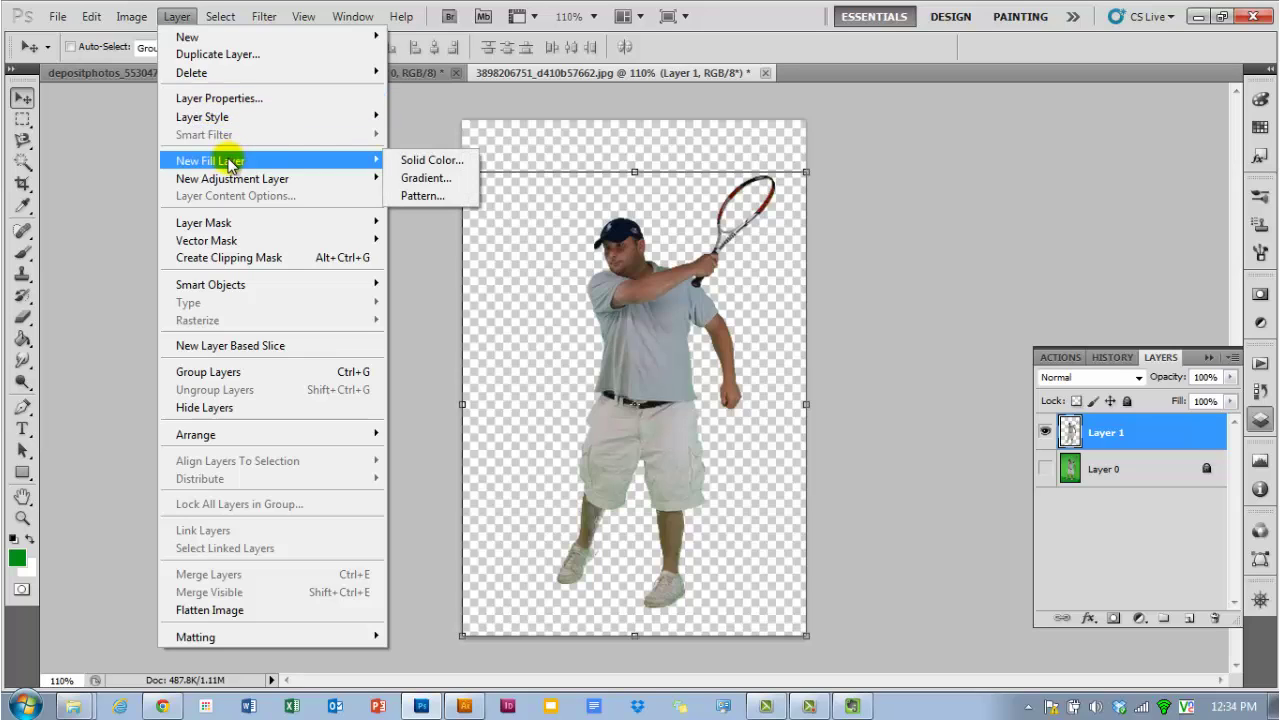
left_click(423, 177)
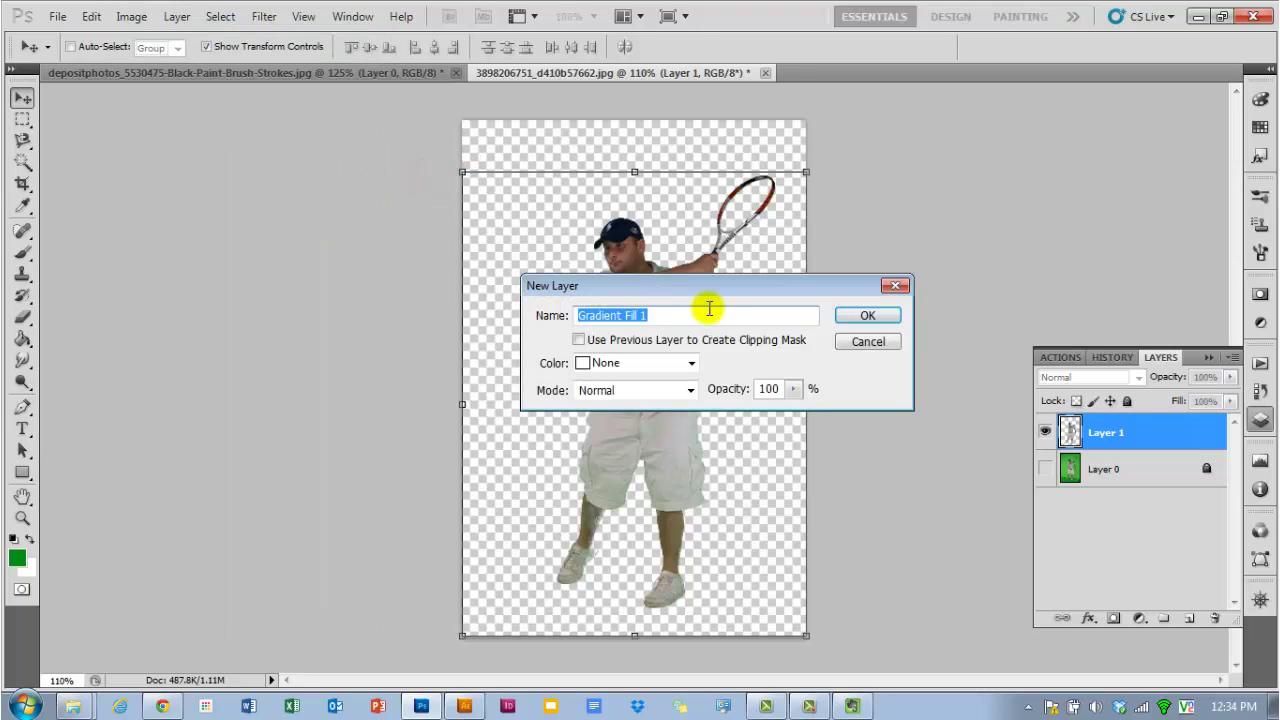
left_click(867, 315)
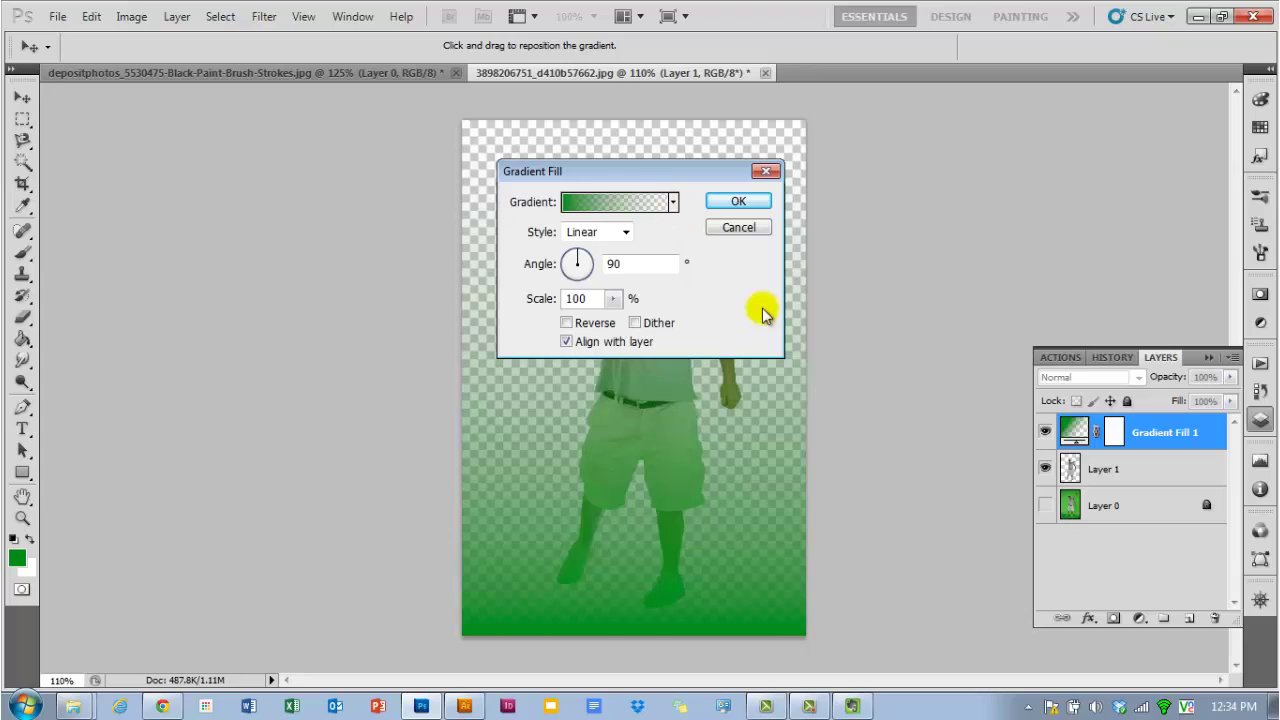
left_click(673, 202)
left_click(588, 244)
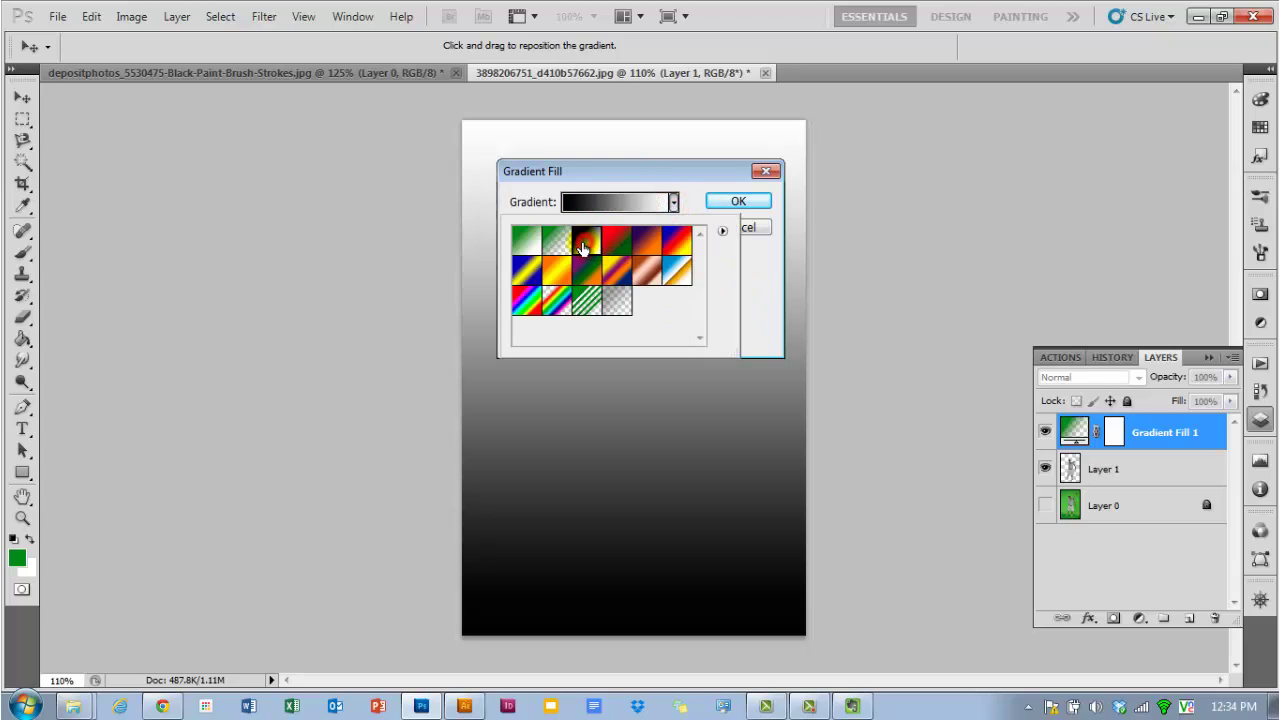
left_click(762, 284)
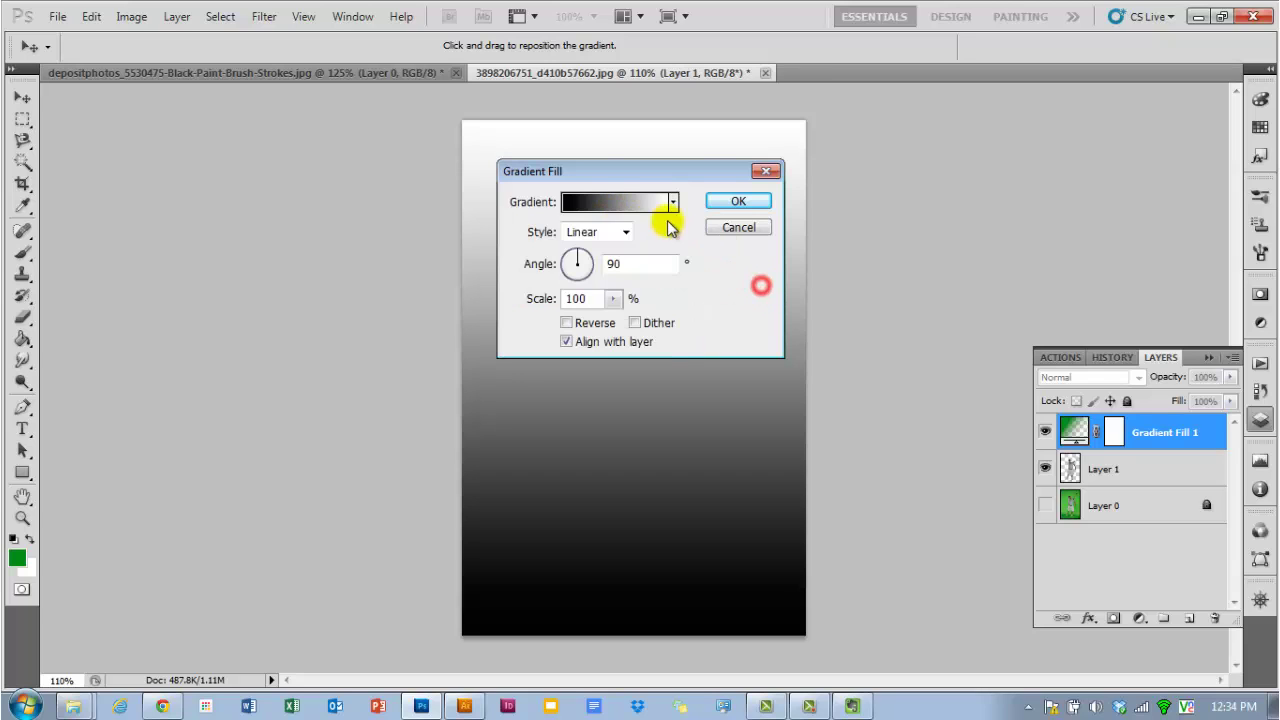
- Edit the gradient: set the end opacity stop to 99%, shift the opacity midpoint toward it, and move the starting opacity stop to 42% and black stop to 40%
left_click(606, 202)
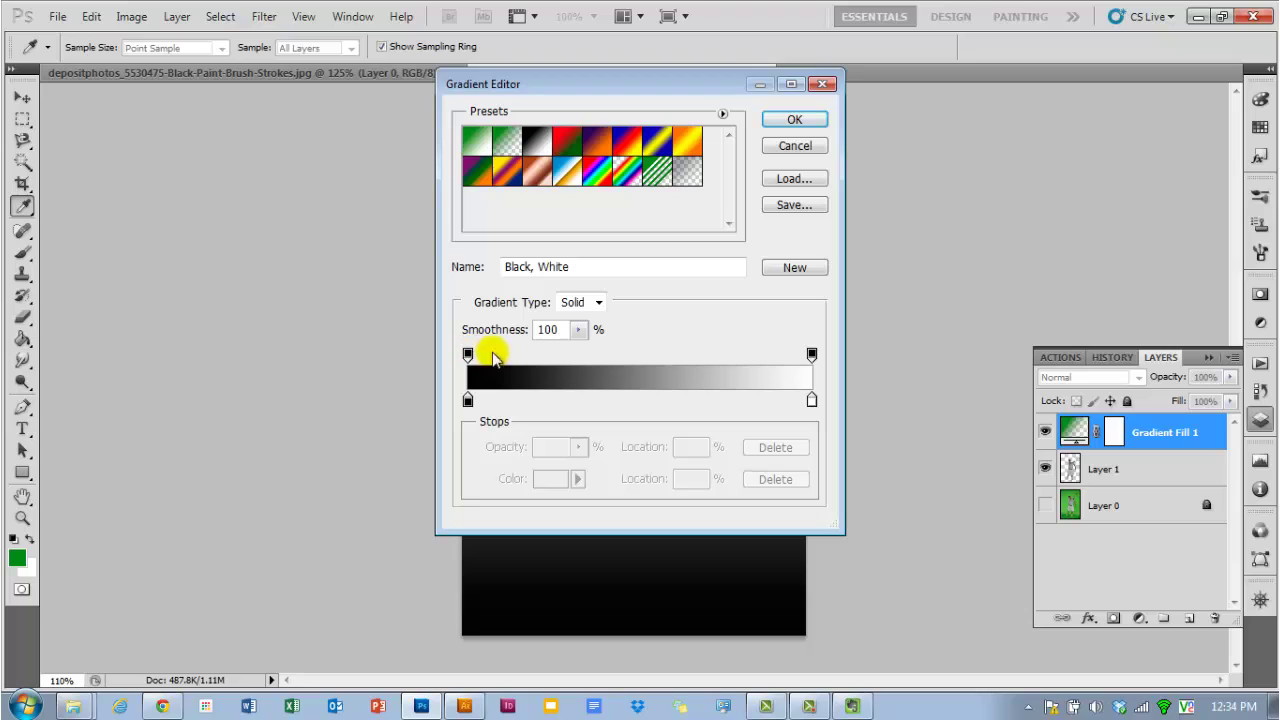
left_click(811, 355)
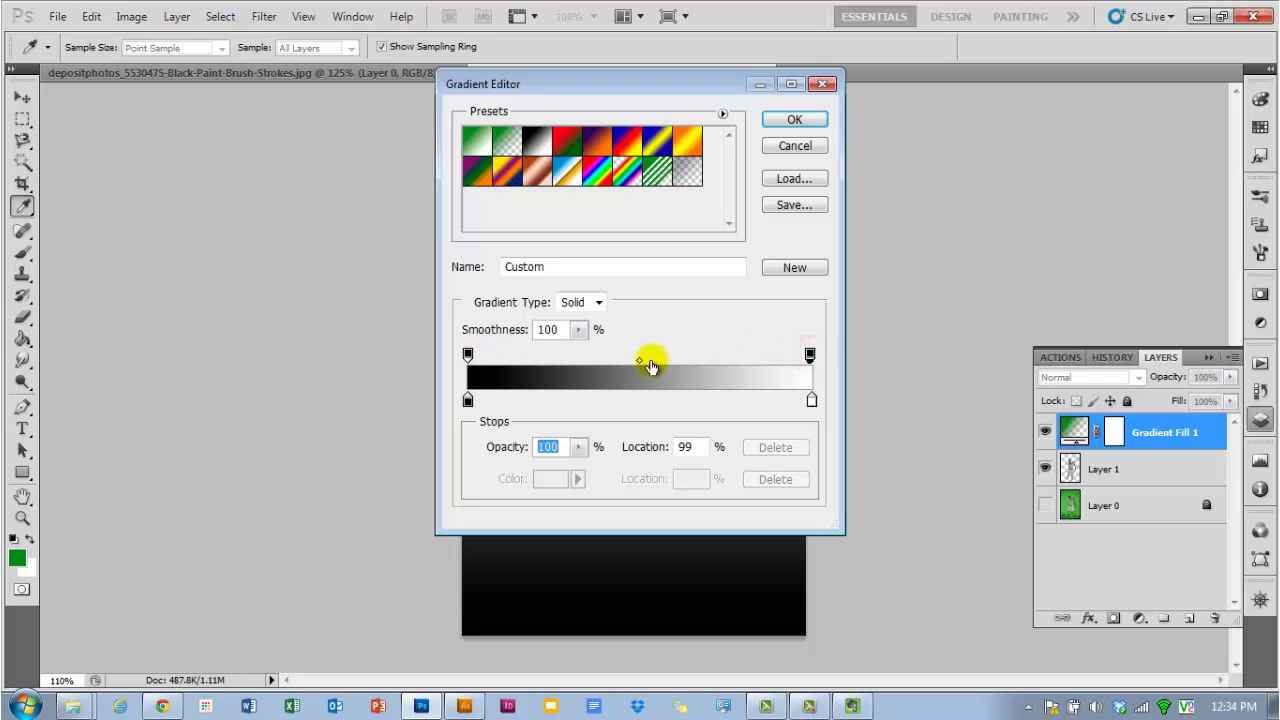
left_click_drag(640, 362, 766, 367)
left_click_drag(467, 356, 610, 365)
left_click_drag(467, 400, 606, 405)
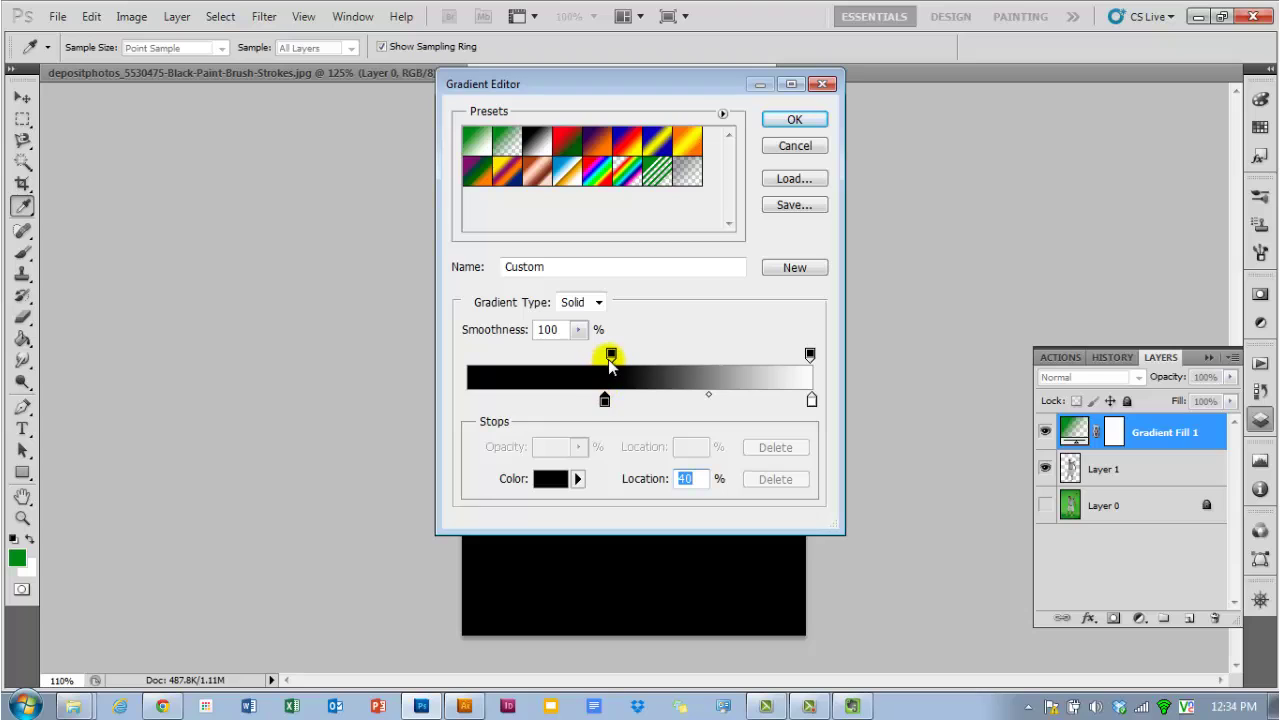
- Set the starting opacity stop to 39%, shift the black color stop slightly toward white, set the color midpoint to 60% and accept the gradient
left_click(611, 357)
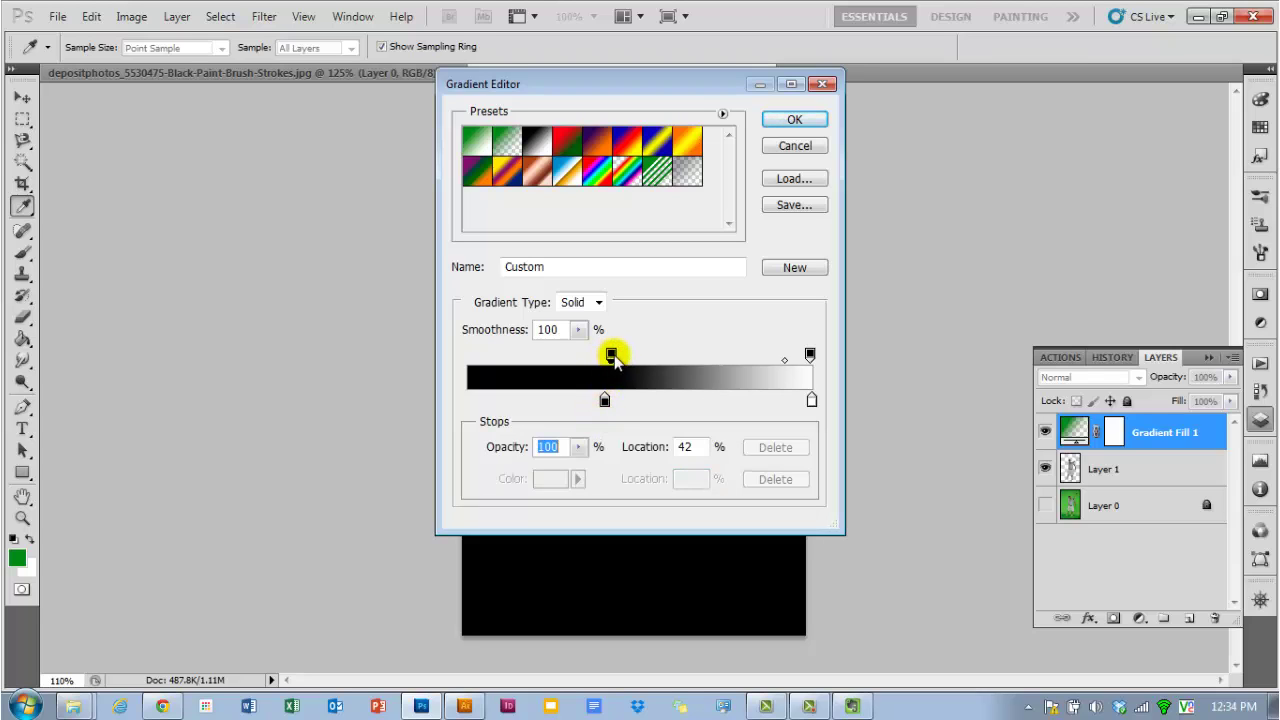
mouse_move(609, 357)
left_mouse_down()
mouse_move(620, 360)
mouse_move(604, 354)
left_mouse_up()
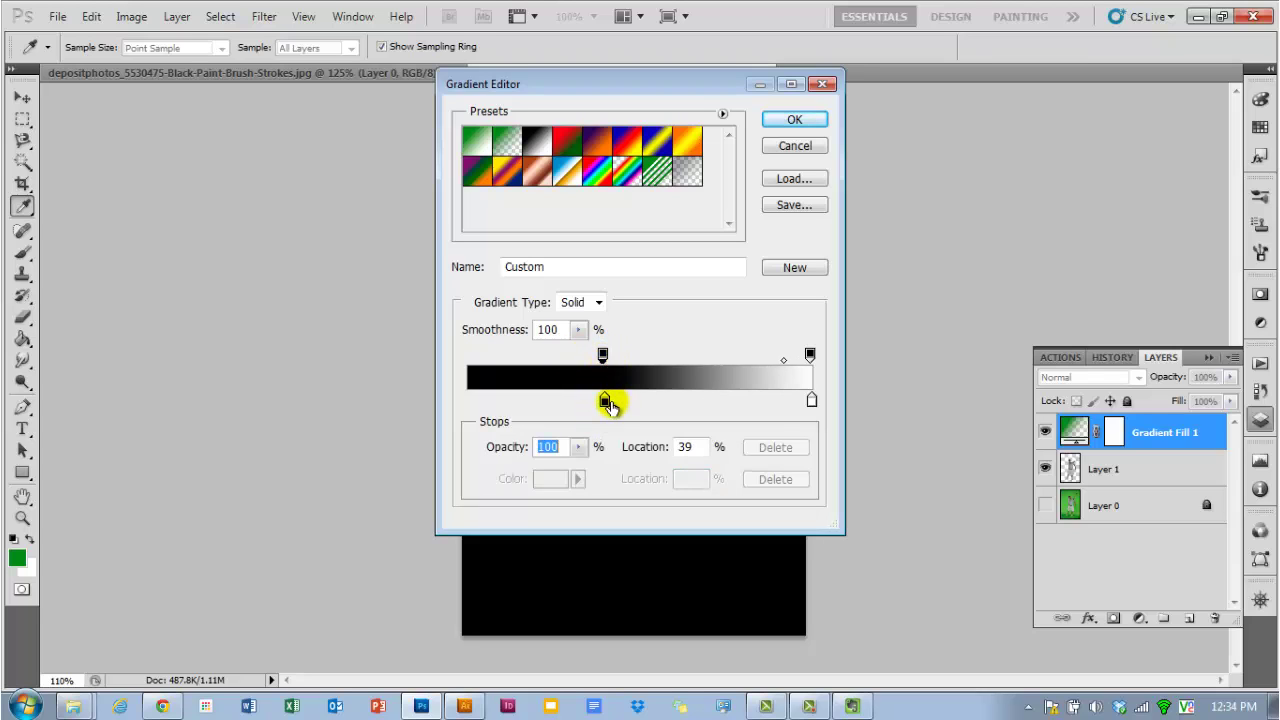
left_click_drag(604, 401, 630, 410)
mouse_move(717, 395)
left_mouse_down()
mouse_move(754, 400)
mouse_move(737, 396)
left_mouse_up()
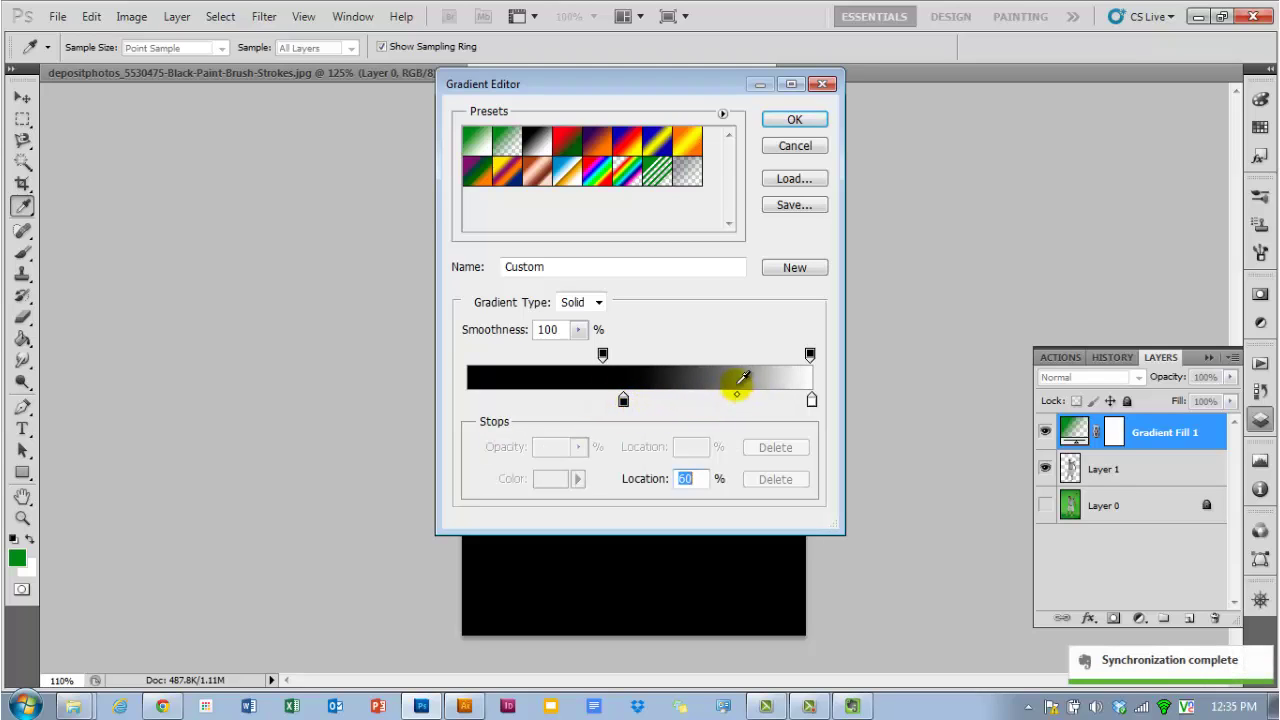
left_click(791, 121)
- Set the gradient angle to 59.04°, apply the fill, and move the gradient layer beneath the player's Layer 1
left_click_drag(674, 166, 953, 160)
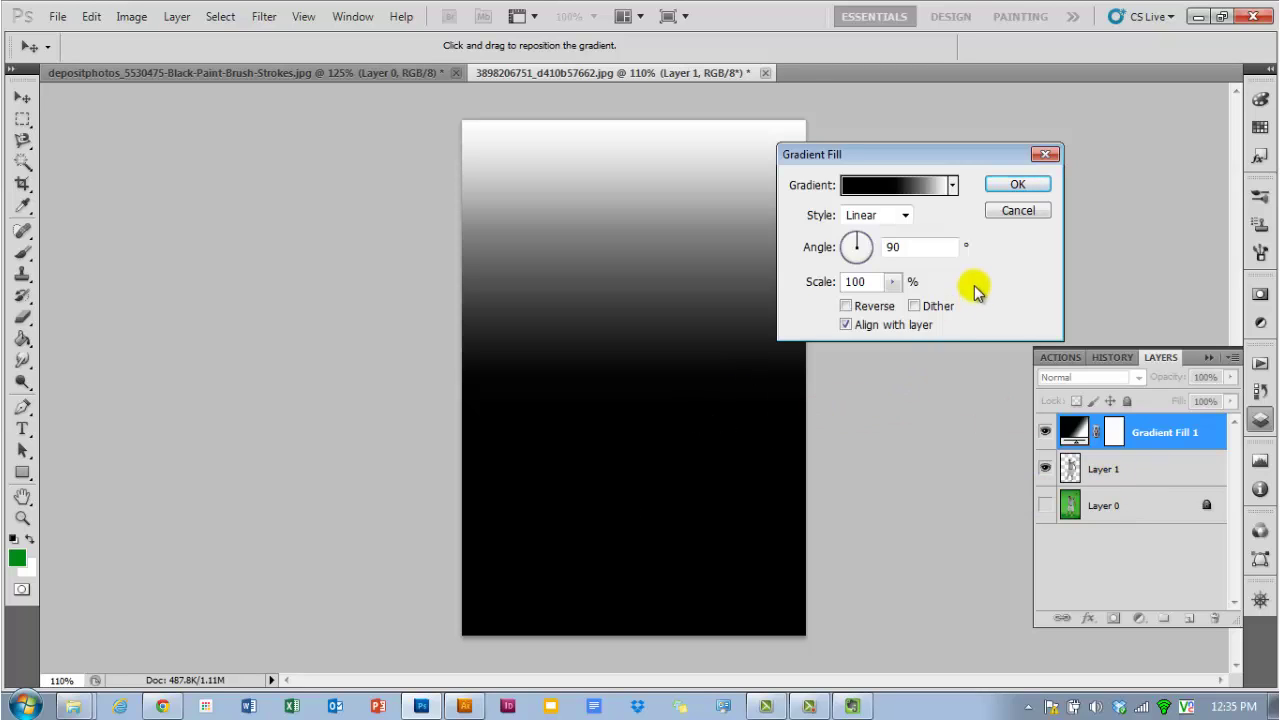
left_click(858, 244)
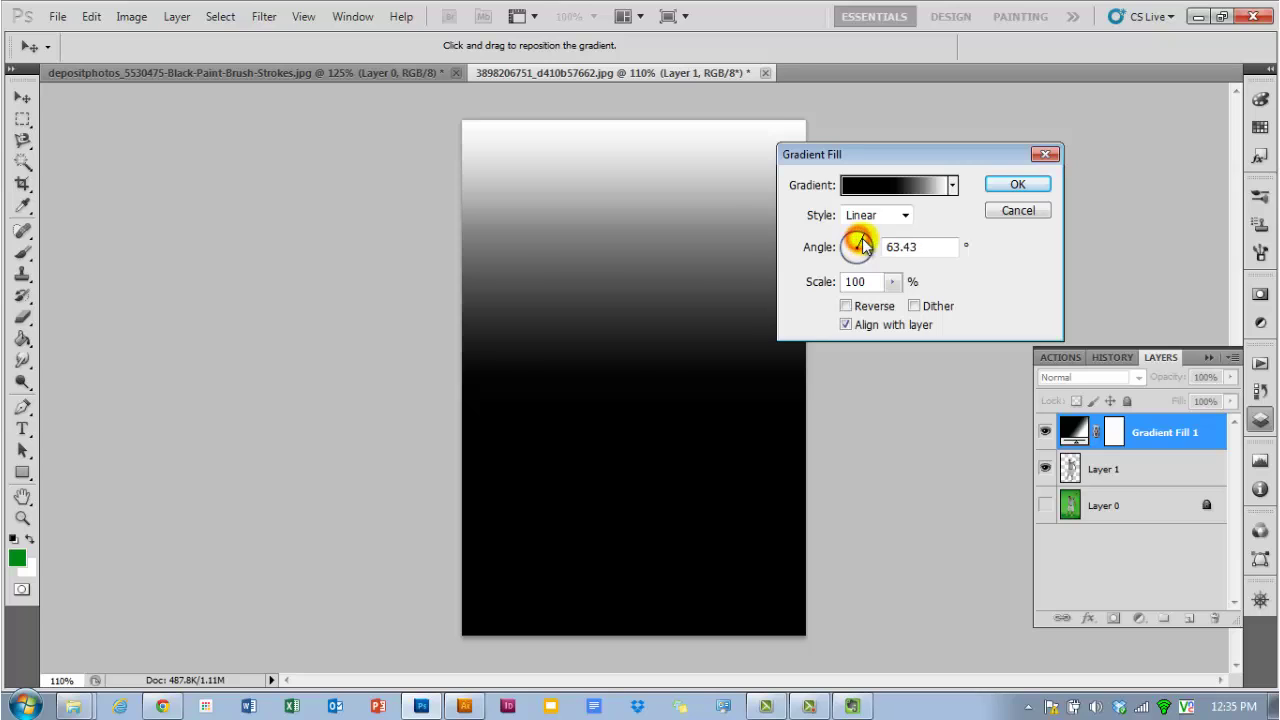
left_click_drag(862, 246, 864, 247)
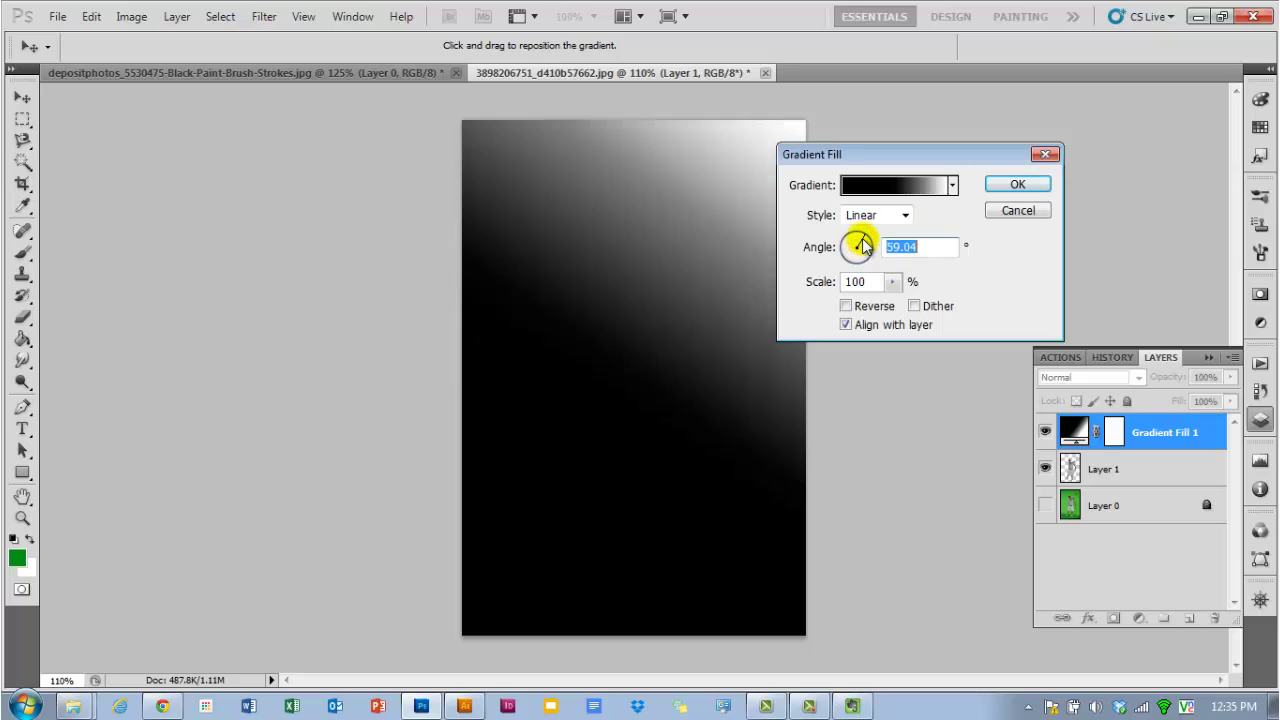
left_click(1022, 185)
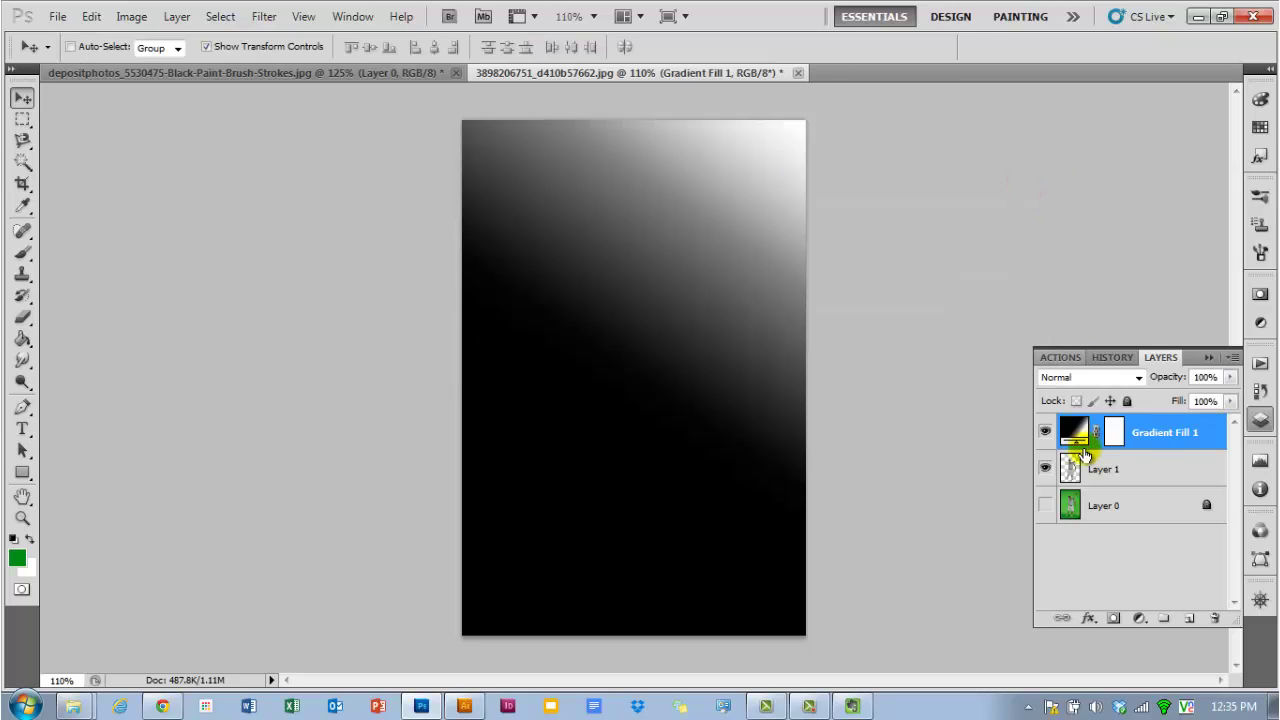
left_click_drag(1149, 442, 1146, 486)
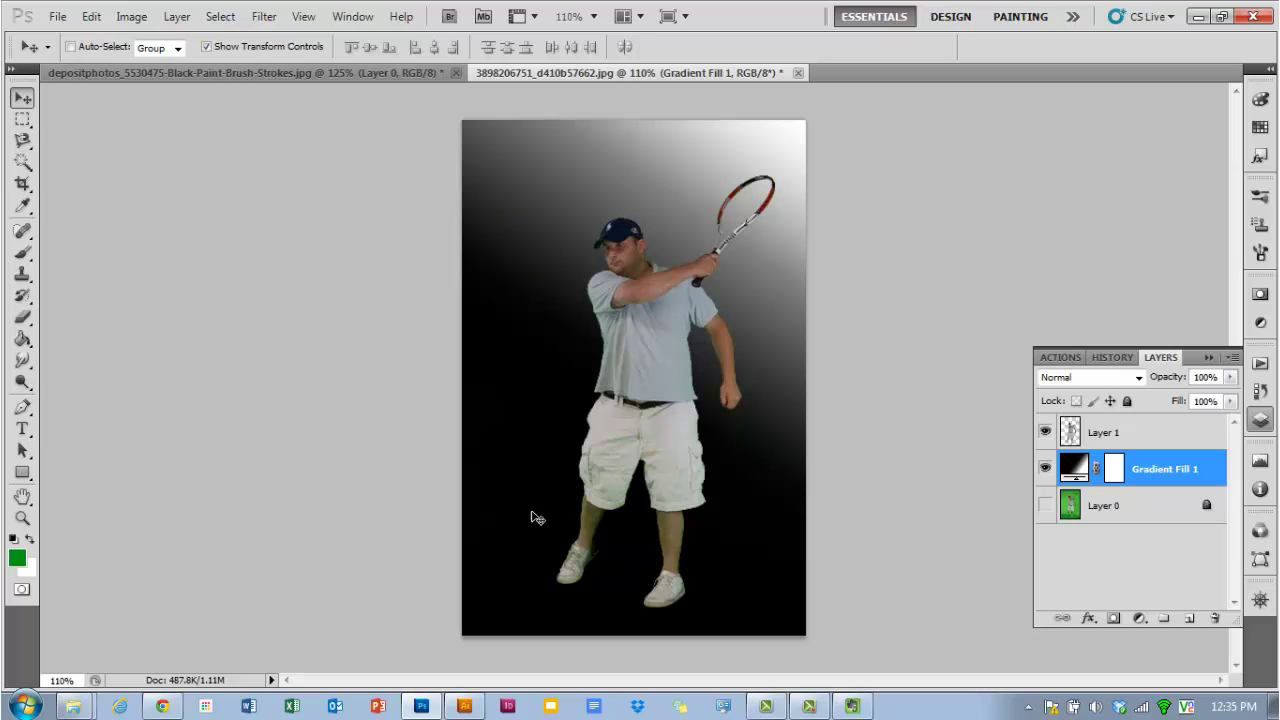
- Activate the Brush tool and choose the unscattered 436 px splatter preset
left_click(1259, 193)
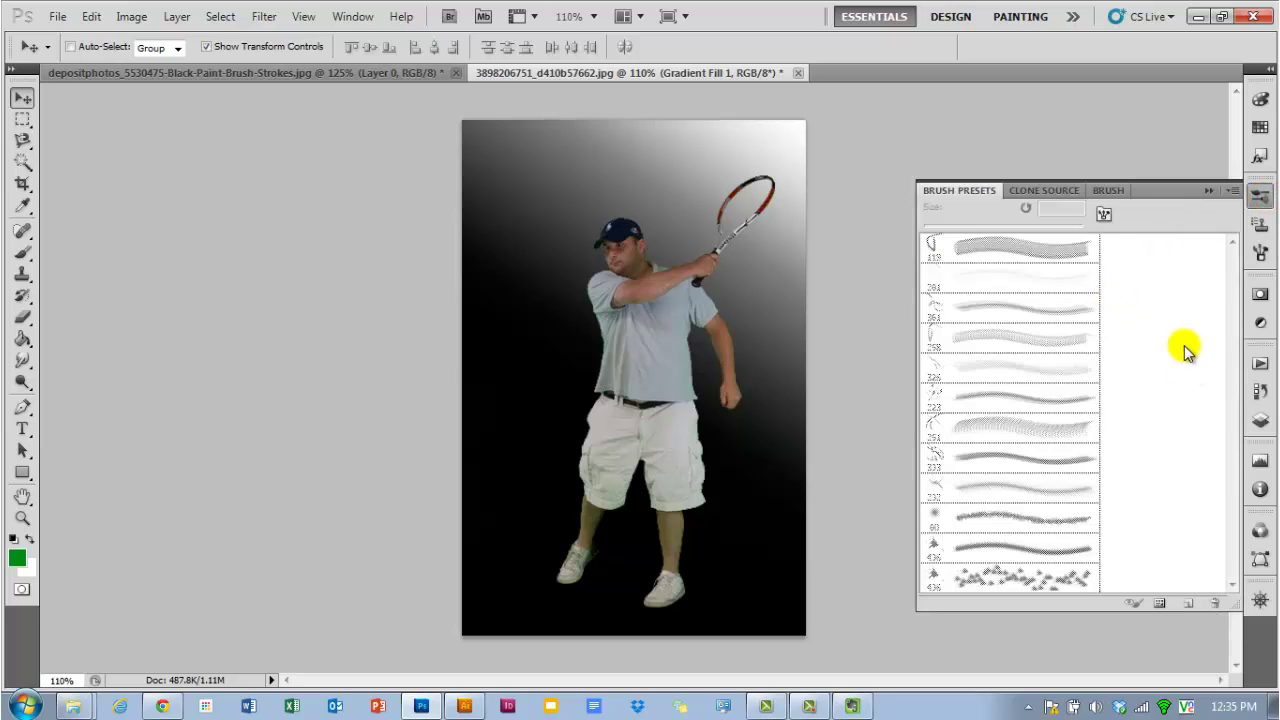
key("b")
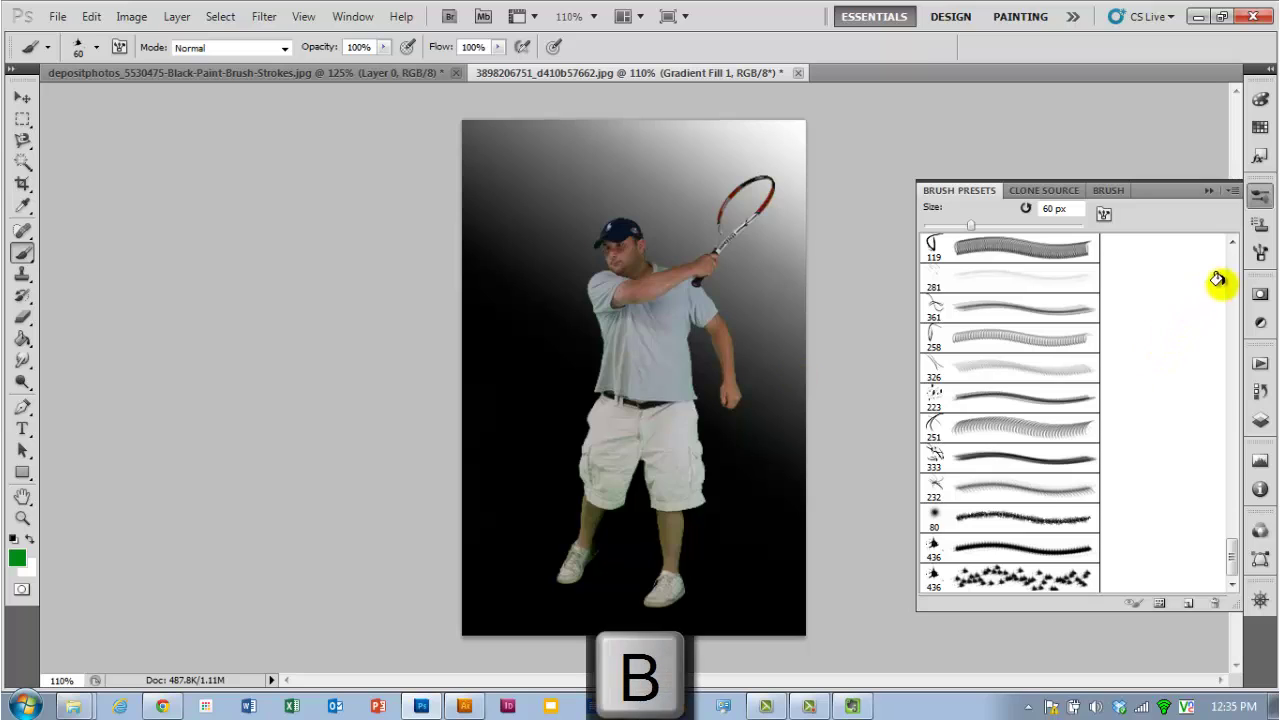
left_click_drag(1231, 554, 1230, 579)
left_click(974, 548)
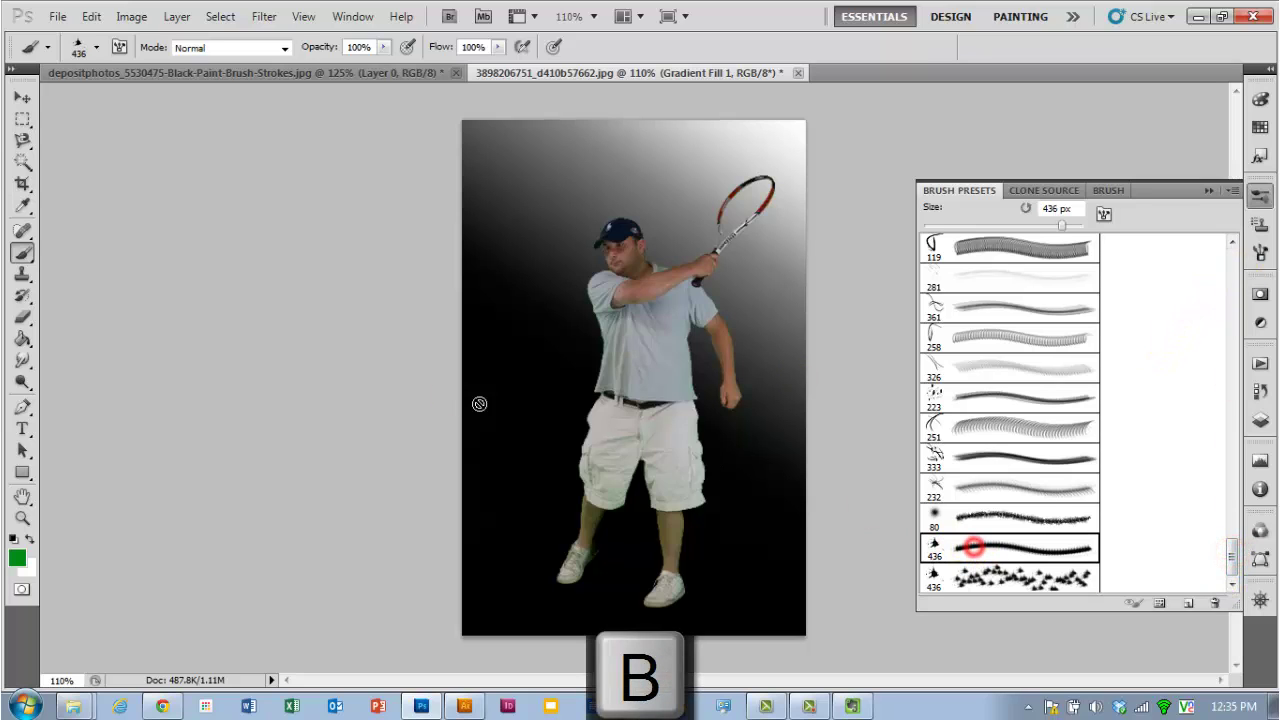
- Create a new empty layer and move it above the player's Layer 1
left_click(1259, 424)
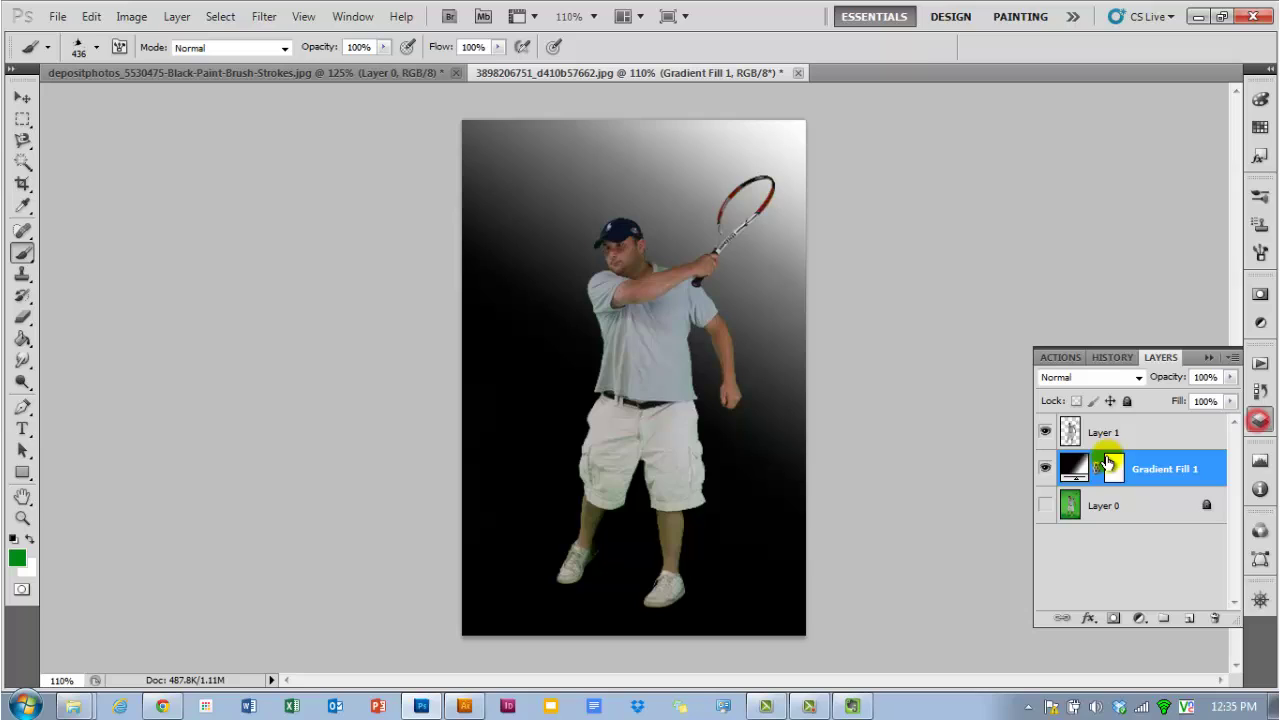
left_click(1179, 620)
double_click(1131, 469)
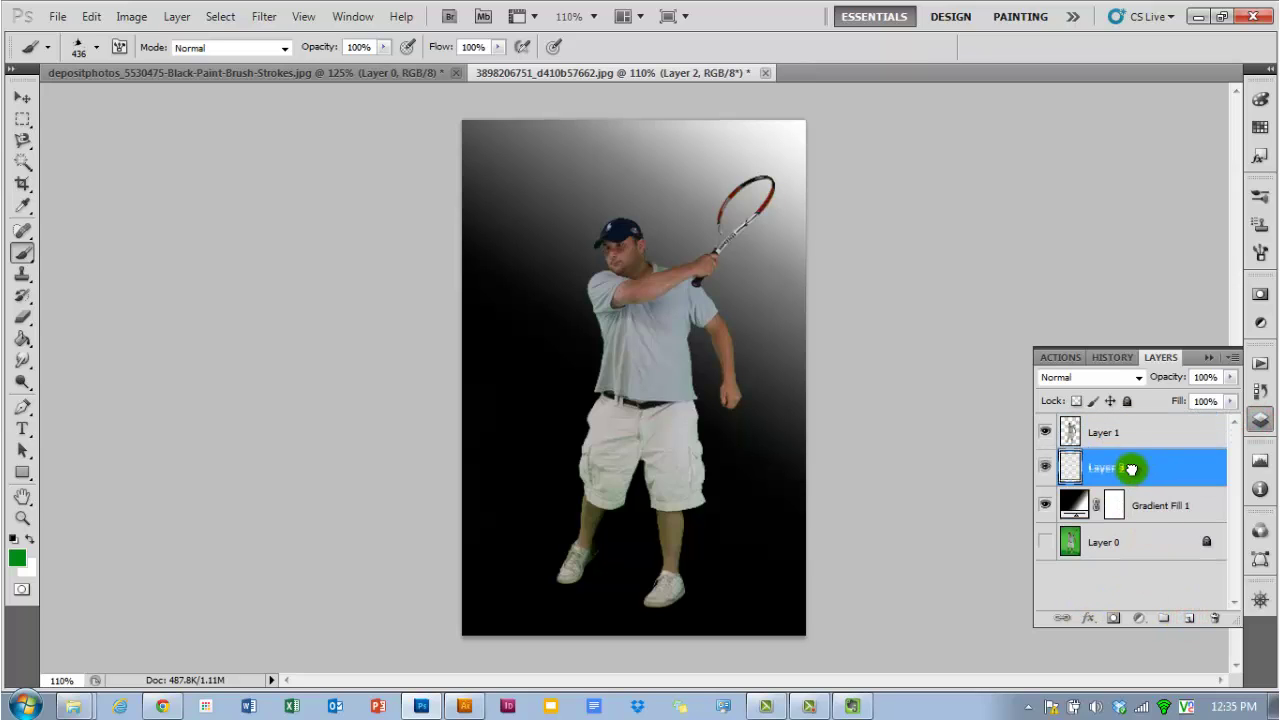
left_click_drag(1131, 469, 1131, 411)
left_click_drag(1136, 478, 1140, 428)
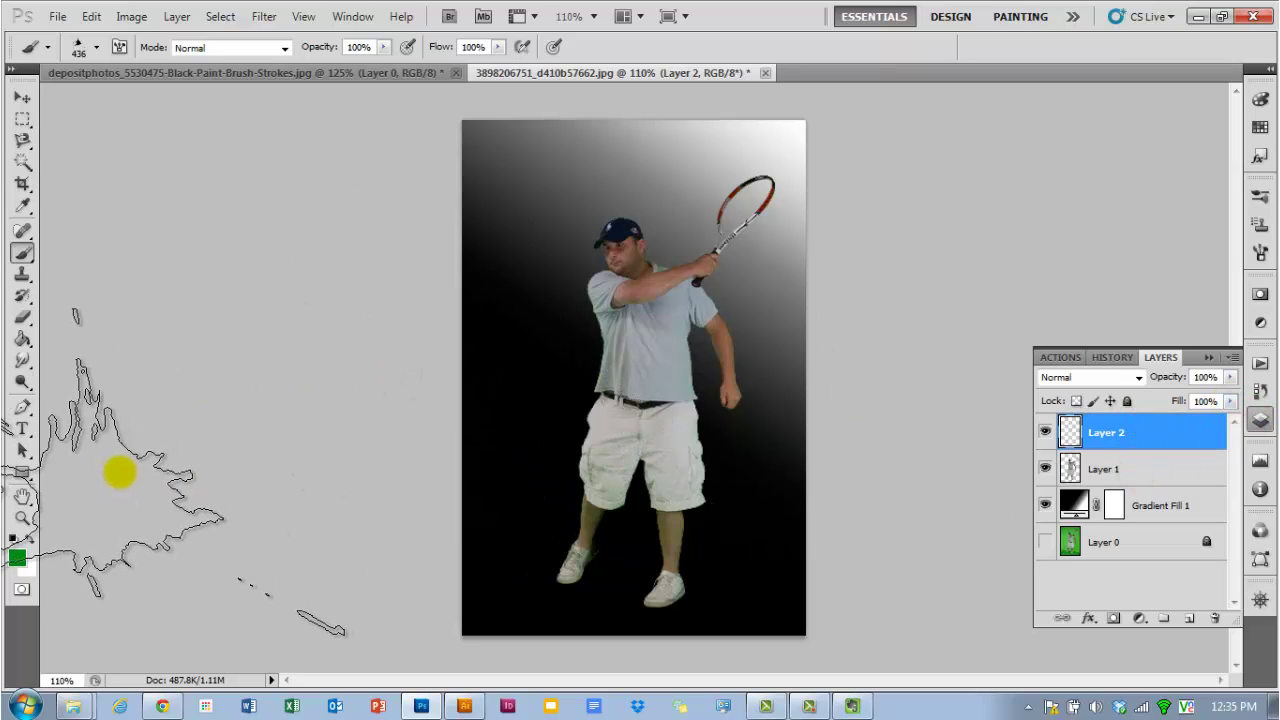
- Reset the colors to default, make white the foreground color, and reduce the splatter brush to 200 px
left_click(13, 540)
left_click(28, 540)
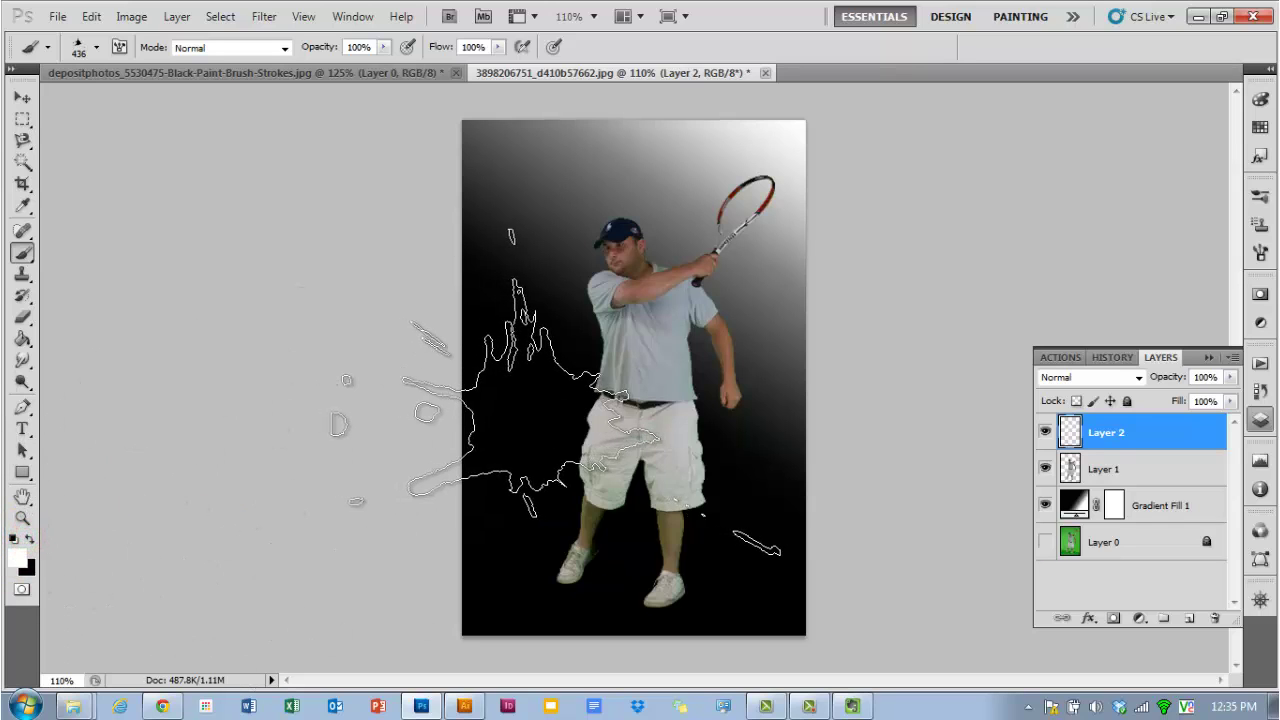
key("bracketleft")
key("bracketleft")
key("bracketleft")
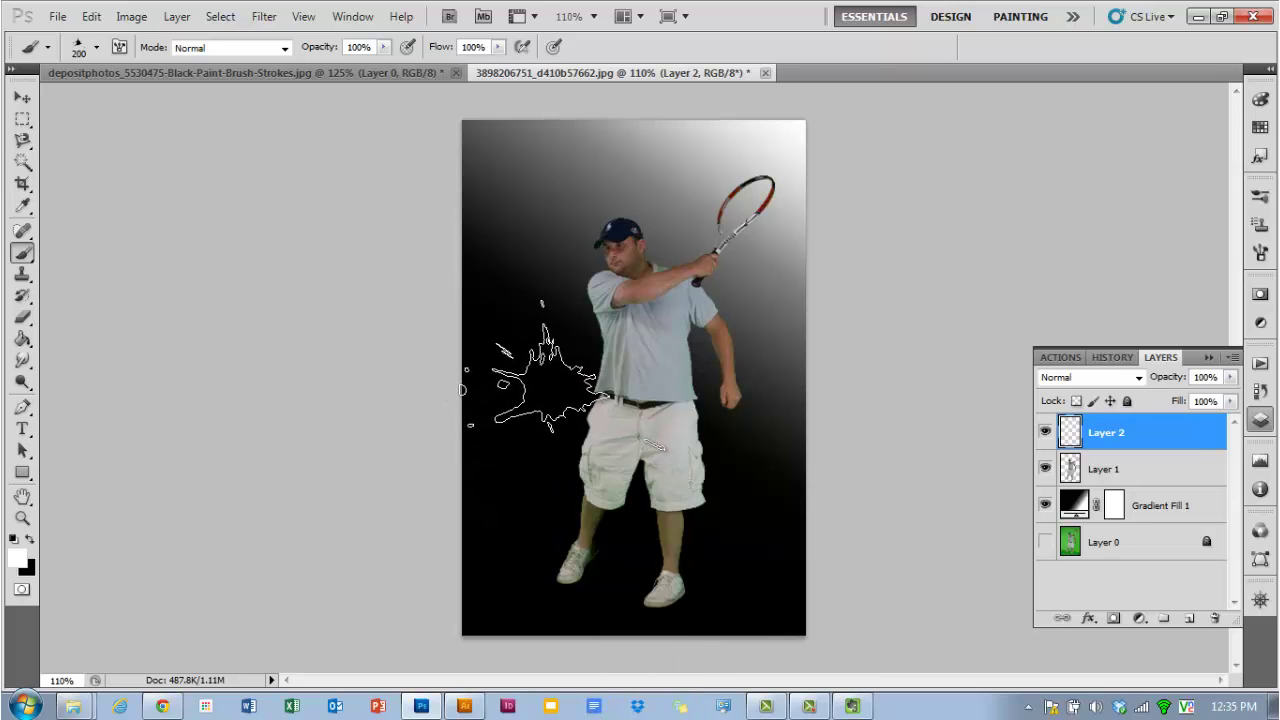
- Reduce the splatter brush to 175 px at 70% opacity and stamp one white splatter beside the player's waist, over the dark background
key("bracketleft")
left_click(322, 48)
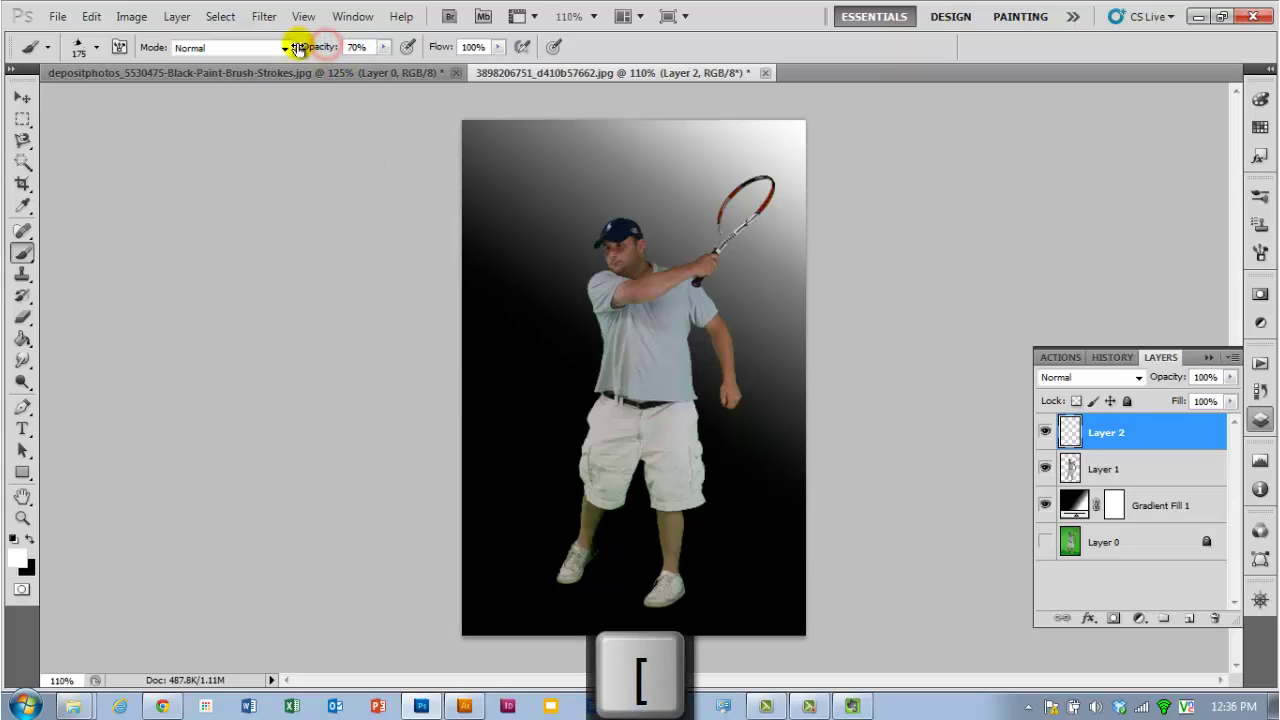
left_click(527, 388)
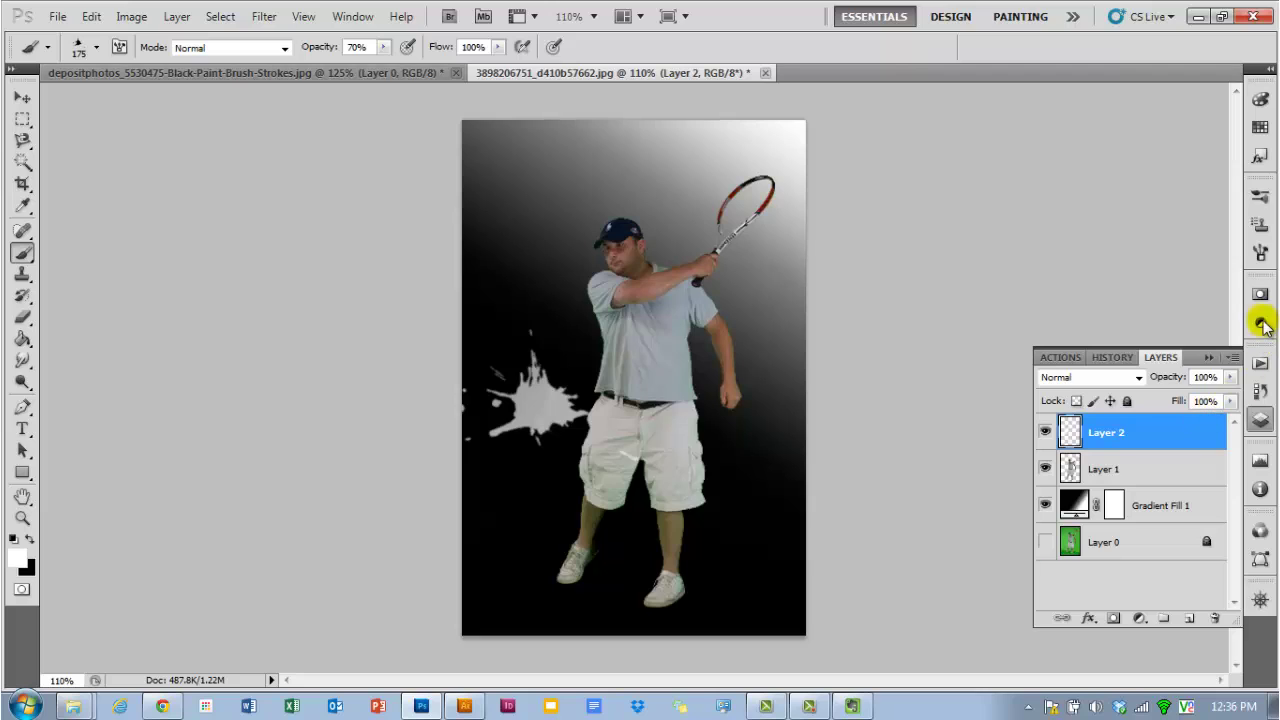
- Rotate the splatter brush tip to -125° and then -176°, stamping each rotation over the existing splatter beside the player
left_click(1259, 250)
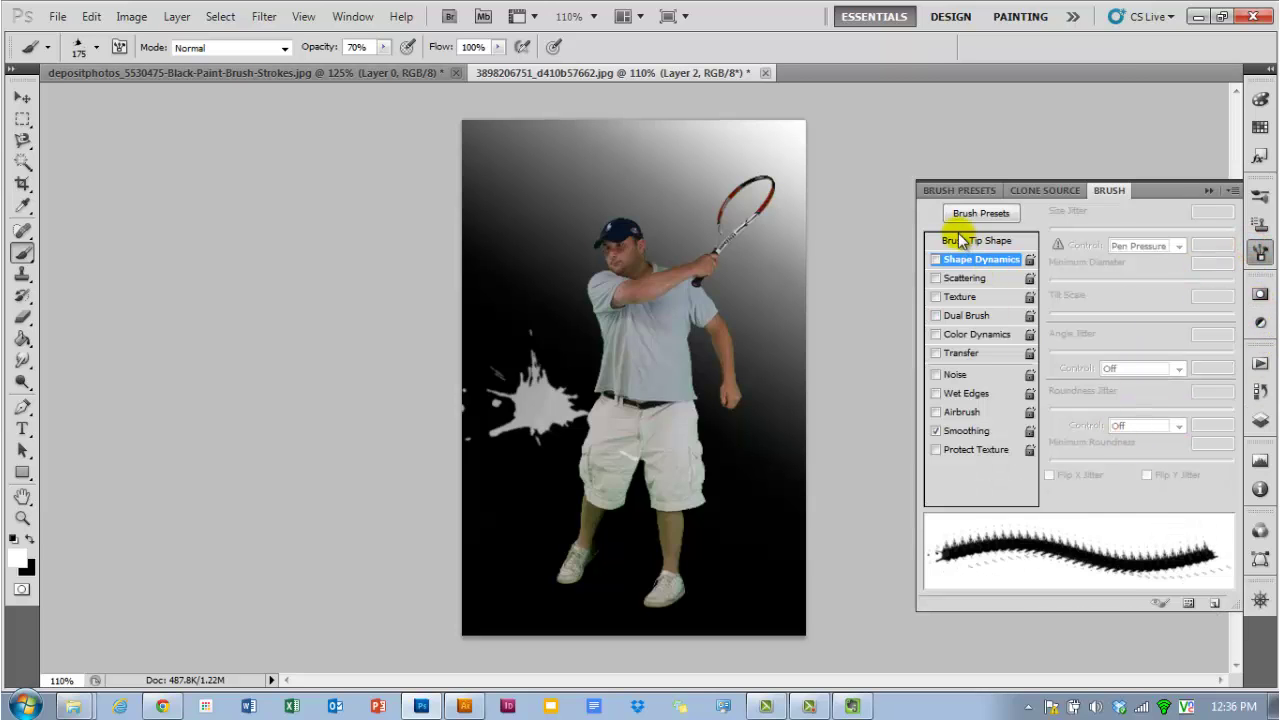
left_click(975, 242)
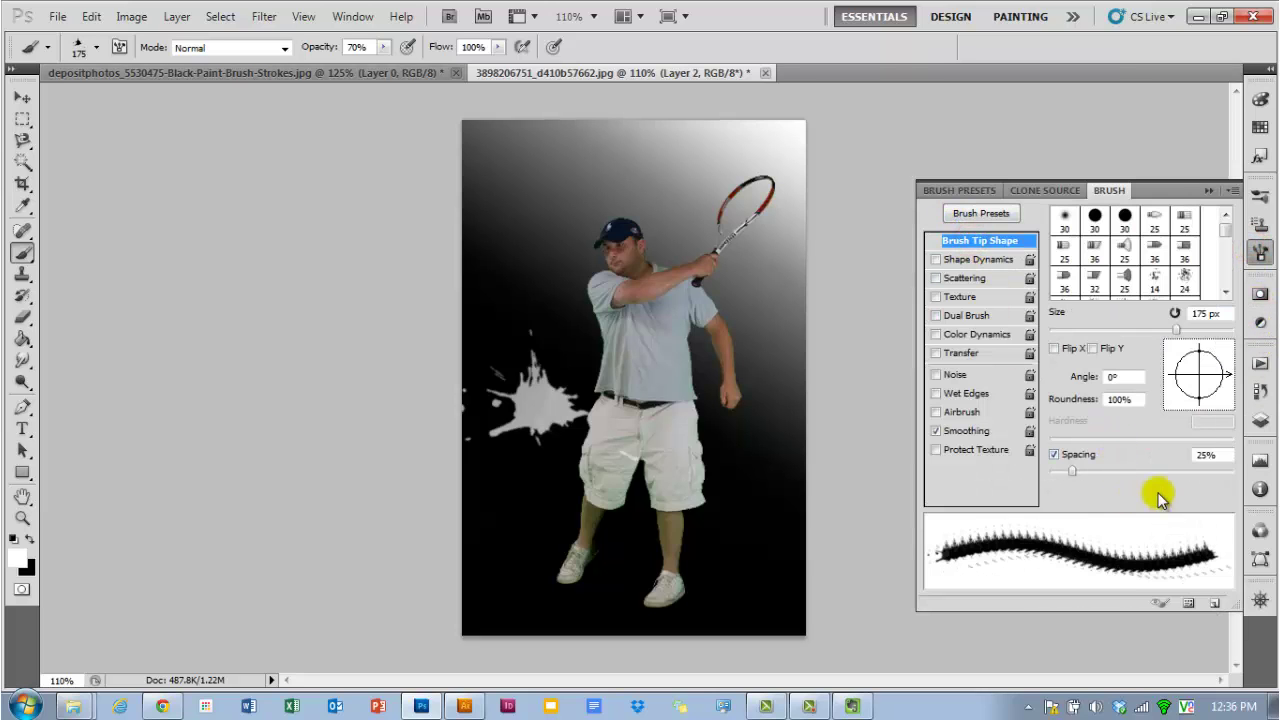
mouse_move(1206, 367)
left_mouse_down()
mouse_move(1205, 393)
mouse_move(1185, 396)
left_mouse_up()
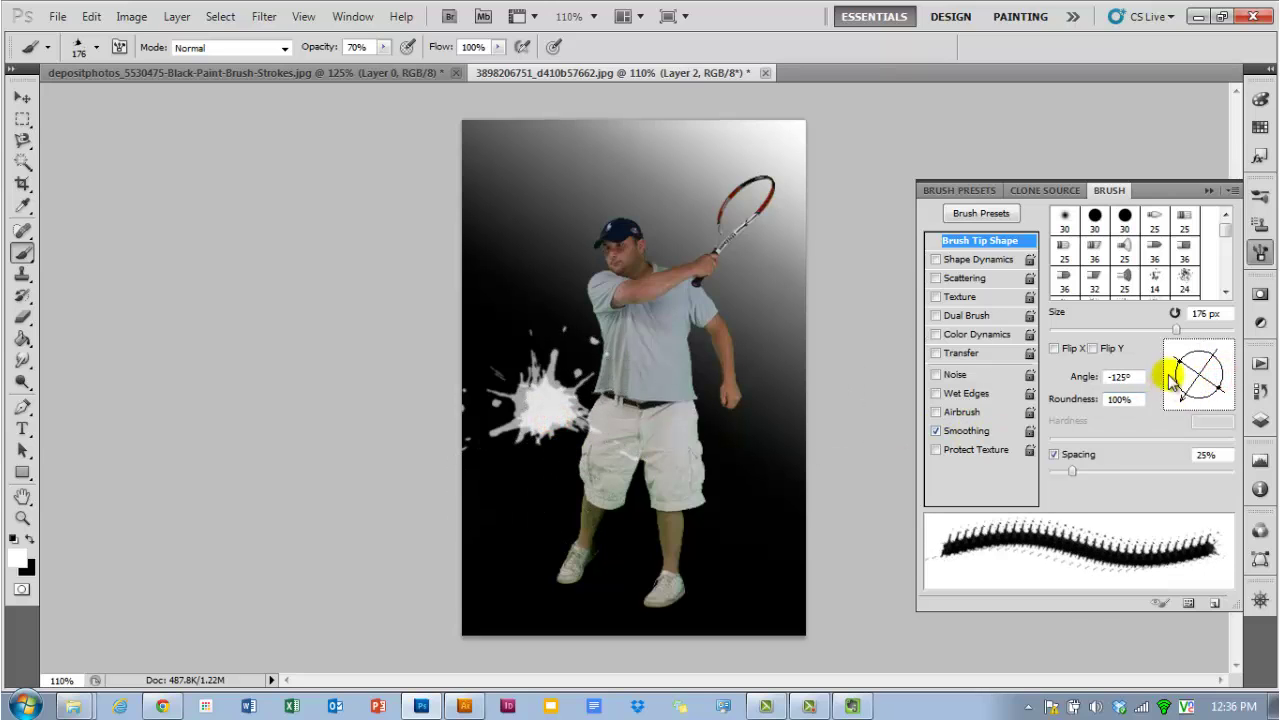
left_click_drag(1195, 385, 1172, 382)
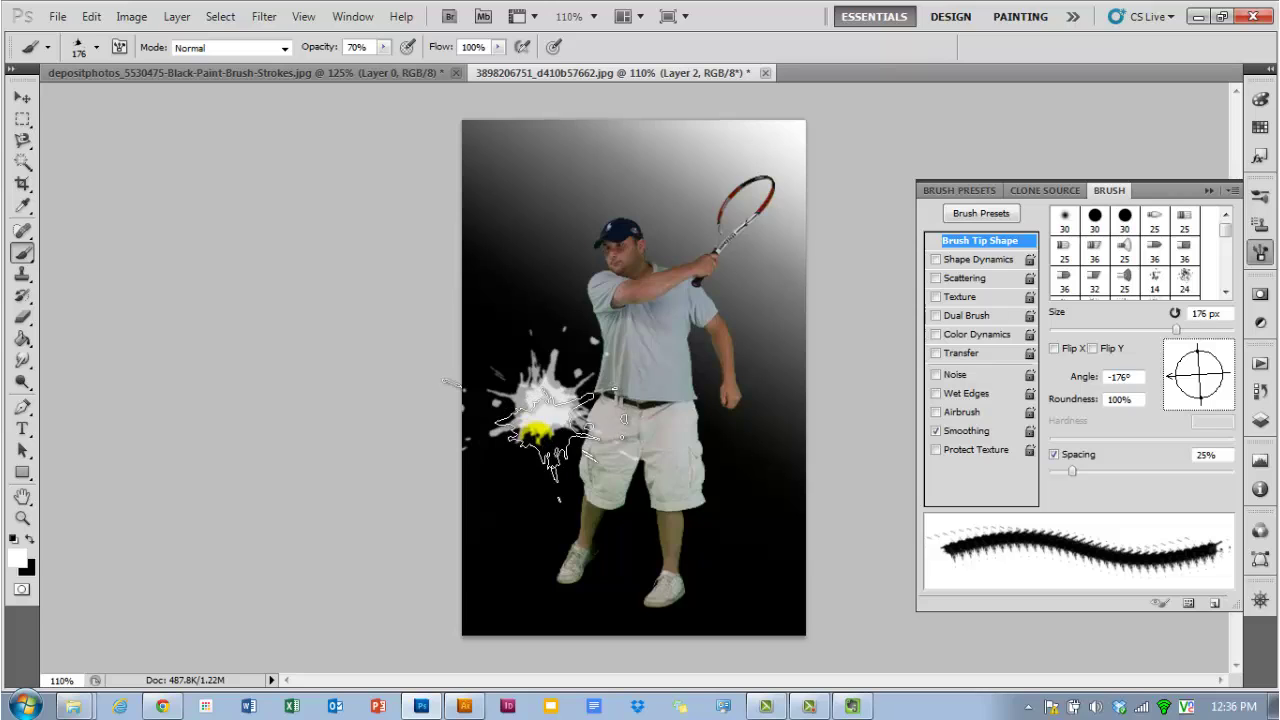
left_click(536, 433)
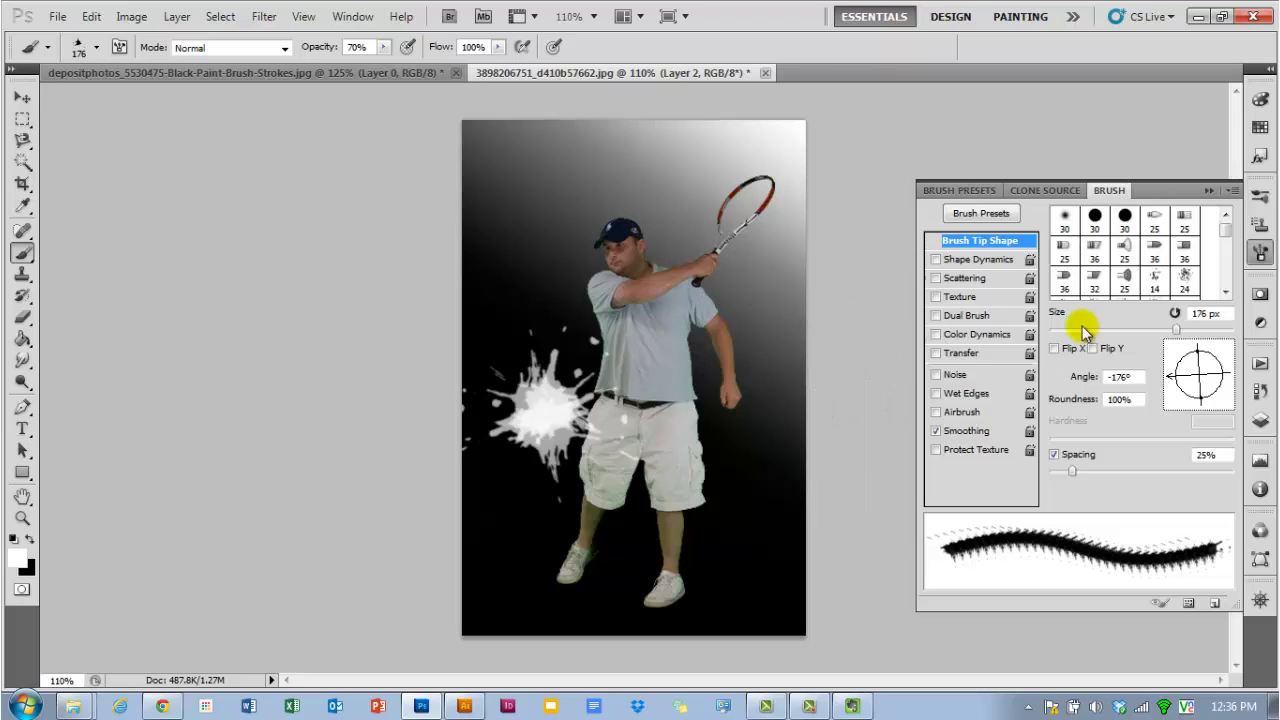
- Display the brush presets and start loading an external brush file
left_click(1233, 192)
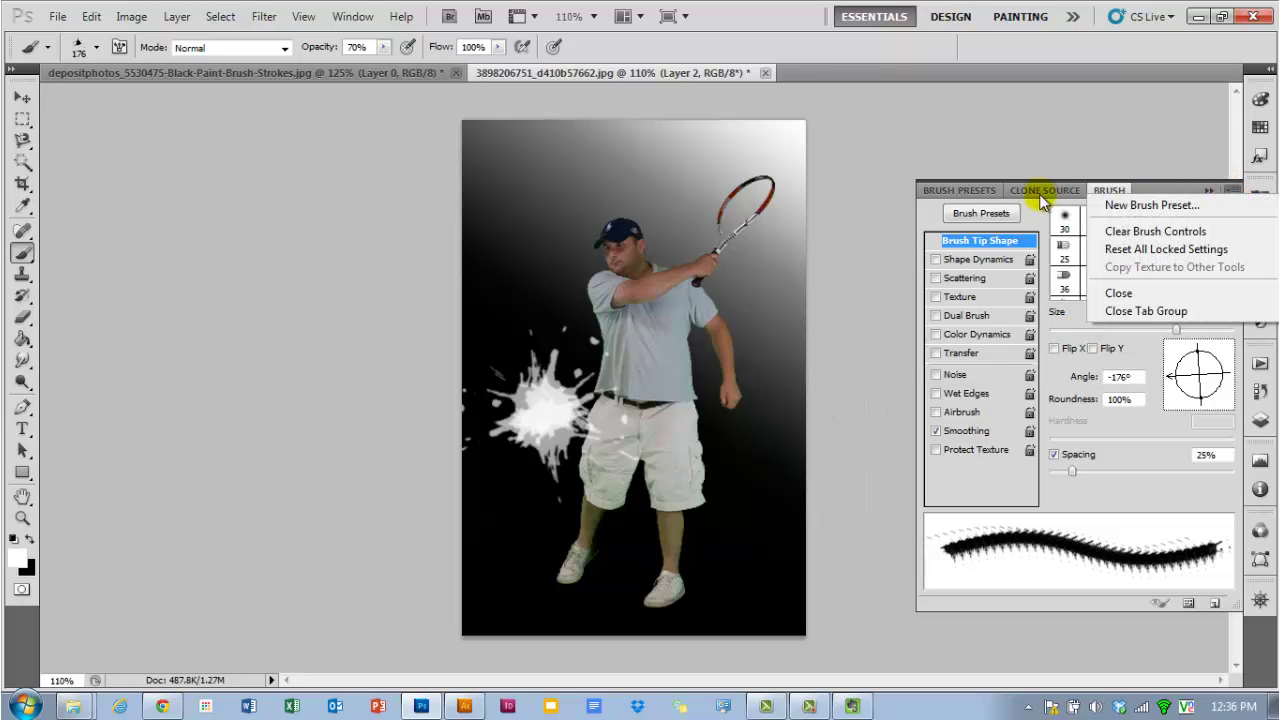
left_click(956, 191)
left_click(953, 192)
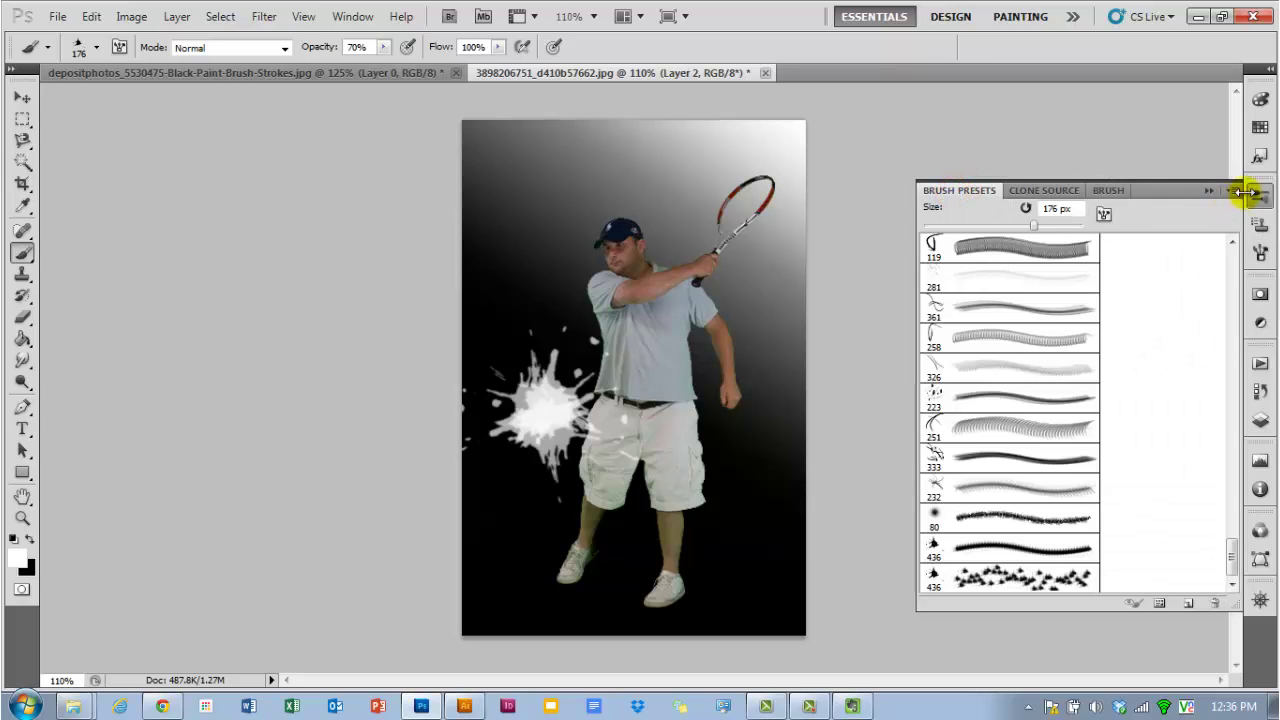
left_click(1102, 214)
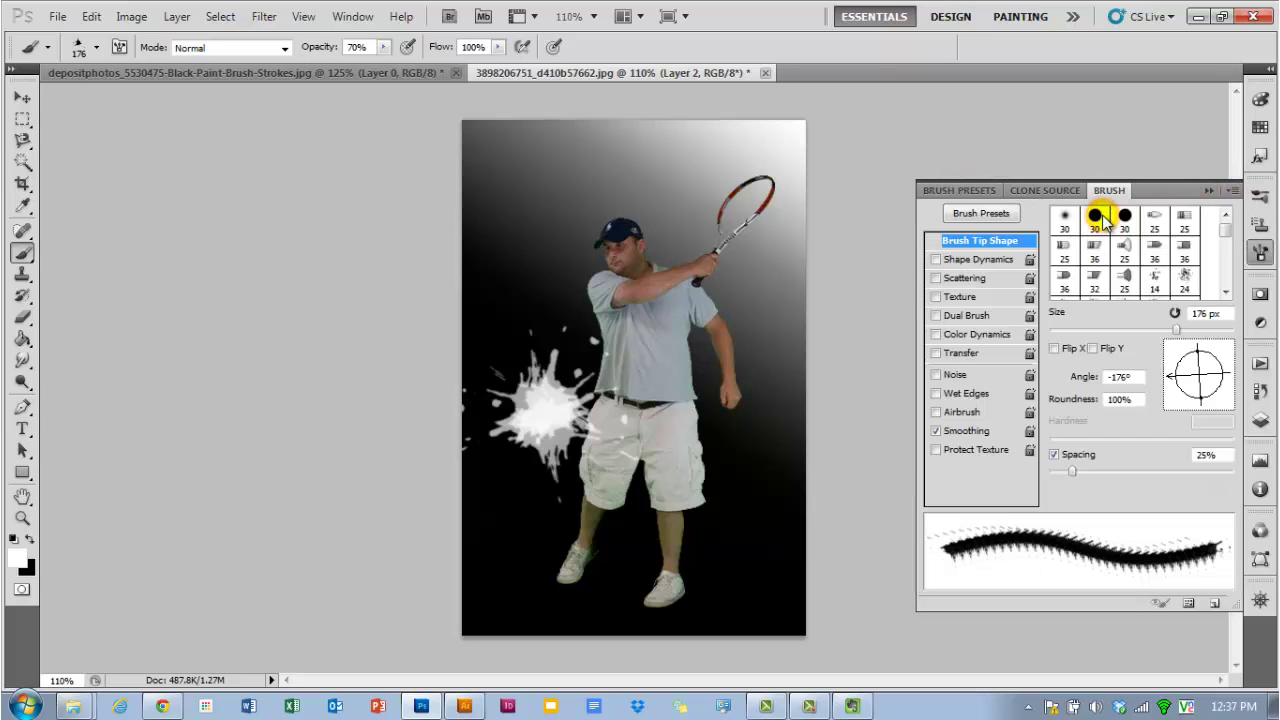
left_click(998, 195)
left_click(1233, 191)
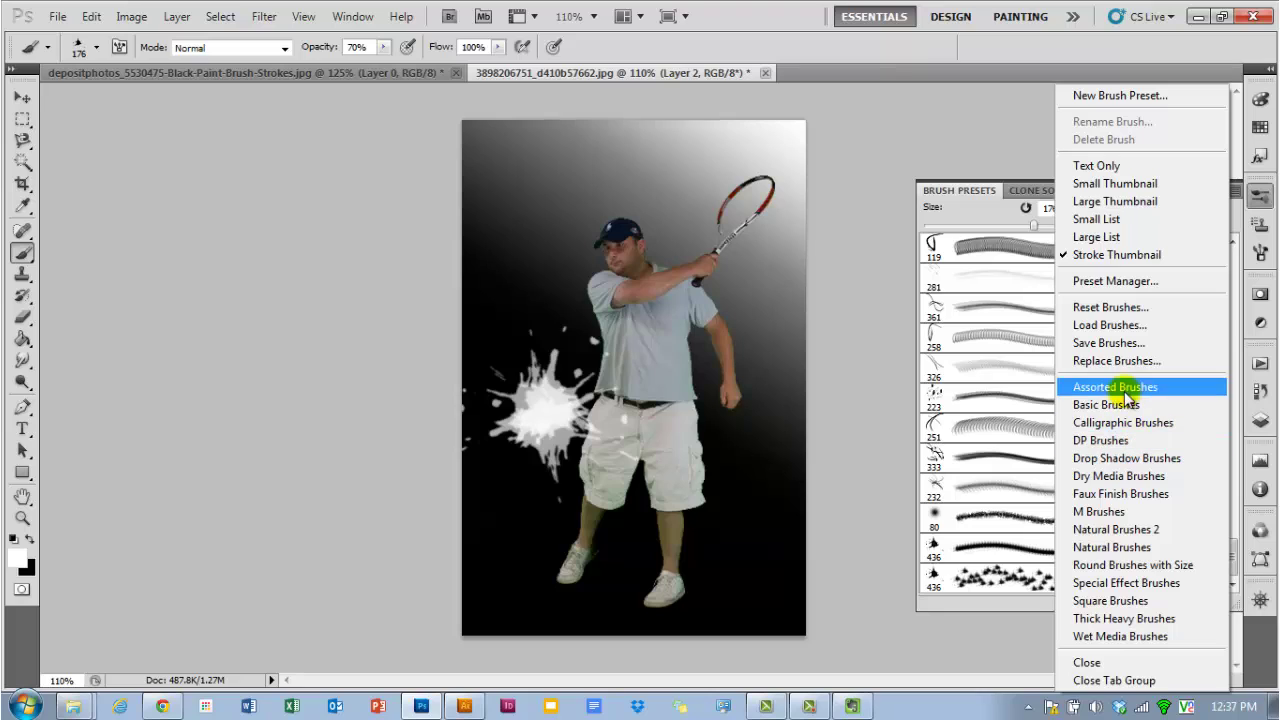
left_click(1122, 326)
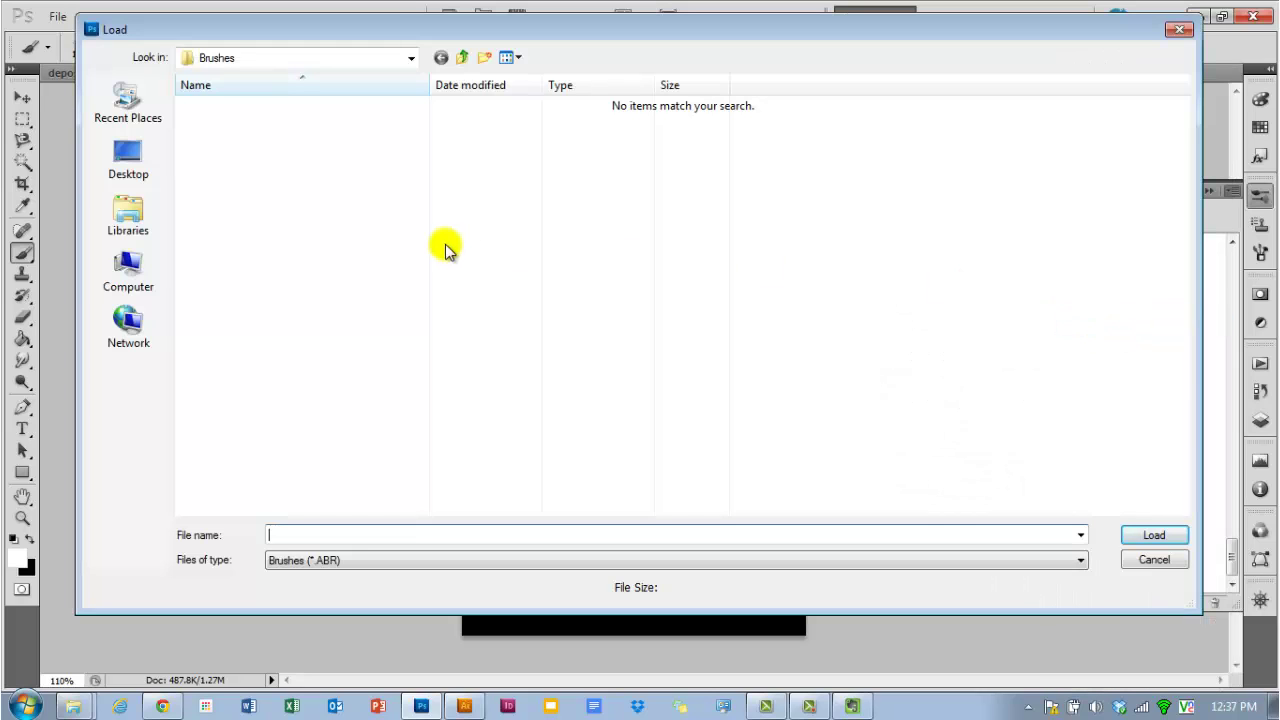
- Browse the Documents library through Comp Photo classes v4, 01 CompPhoto v4 and the CP.U3 folder to CP.U3.P6C- Nike advert
left_click(465, 58)
left_click(465, 58)
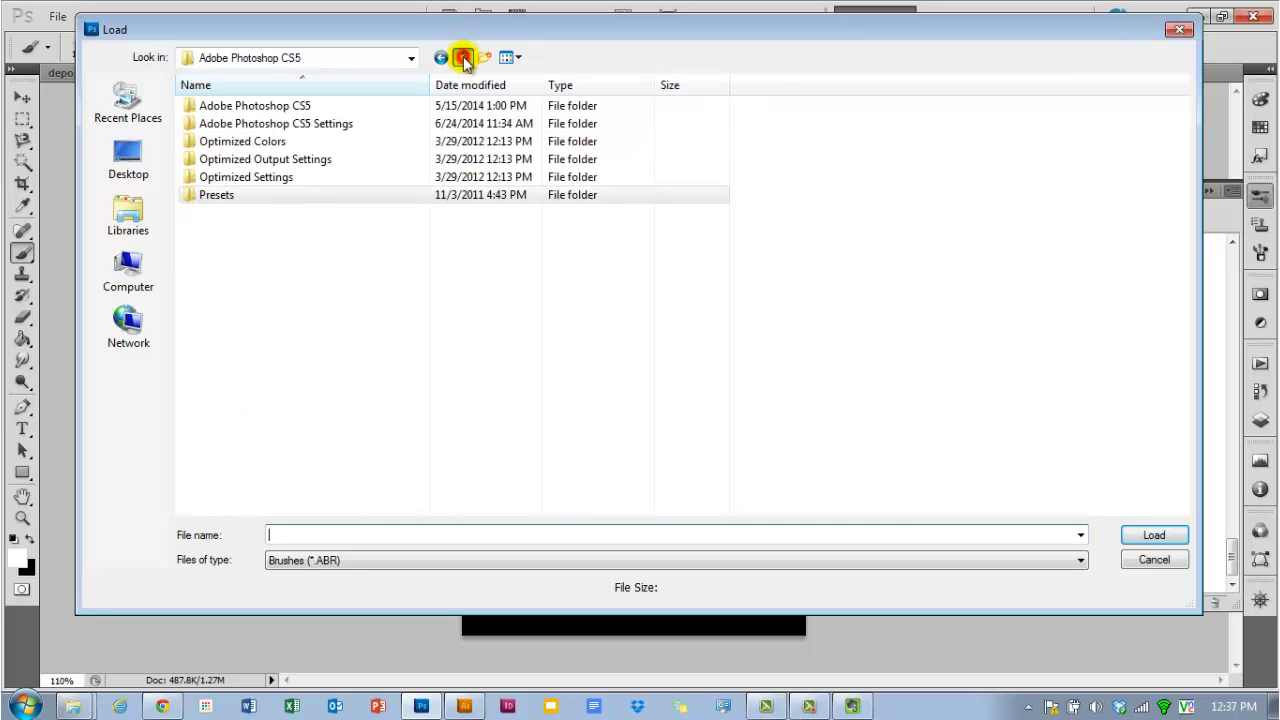
left_click(465, 58)
left_click(128, 215)
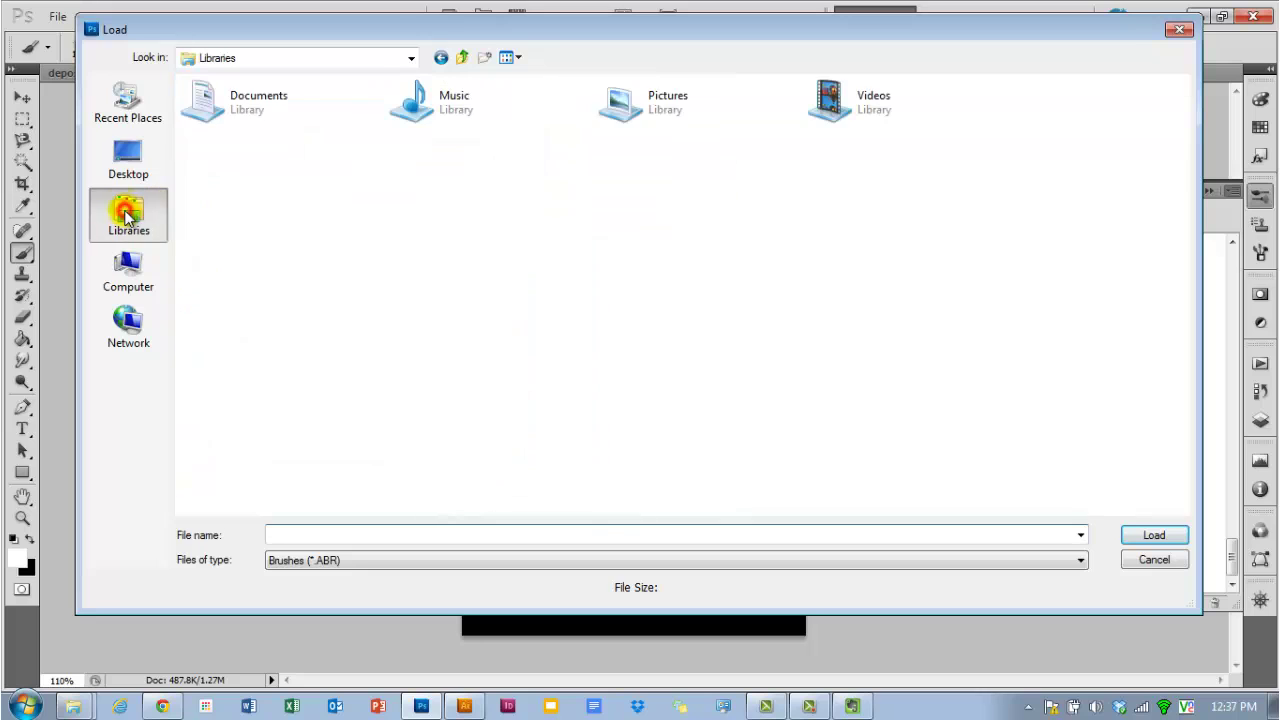
double_click(298, 105)
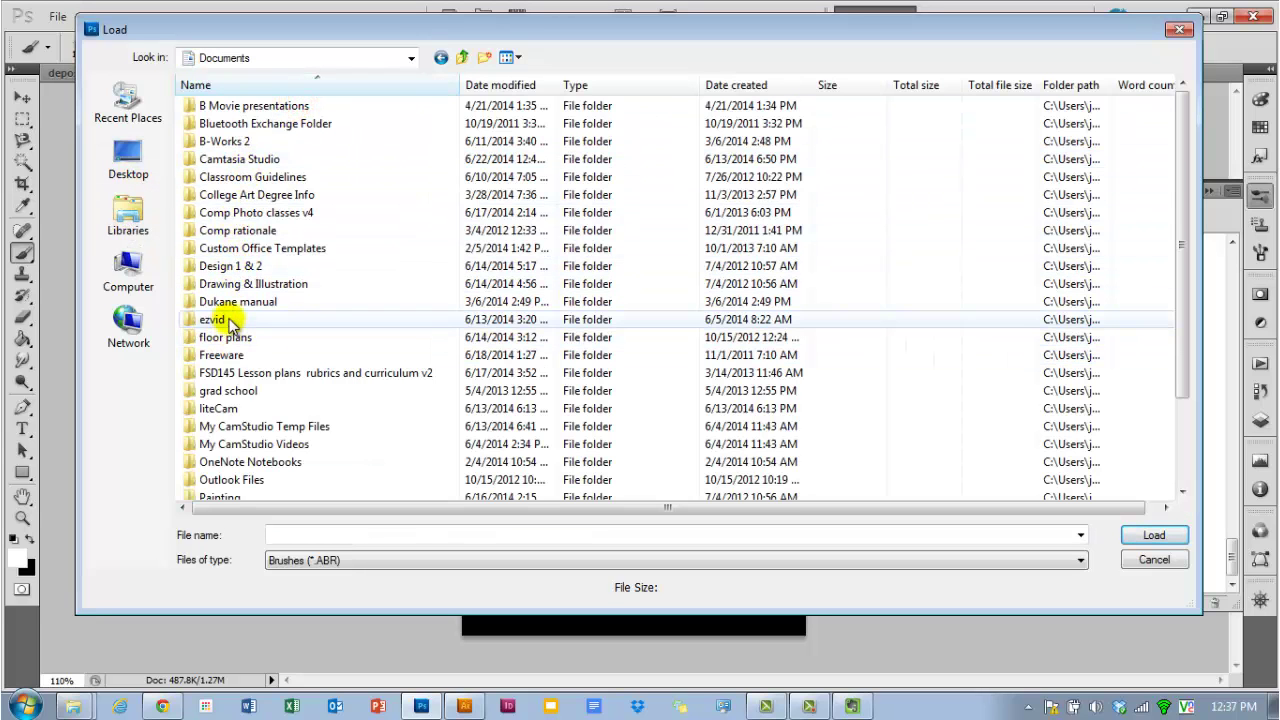
double_click(236, 216)
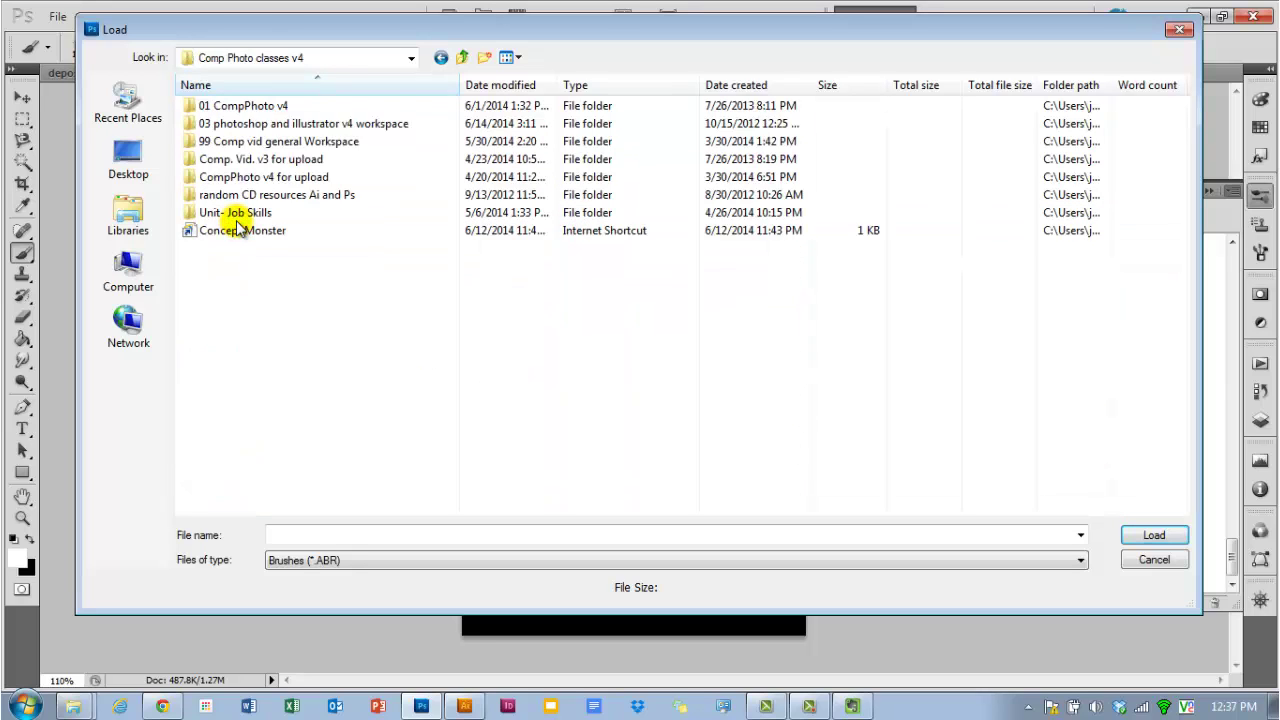
double_click(240, 106)
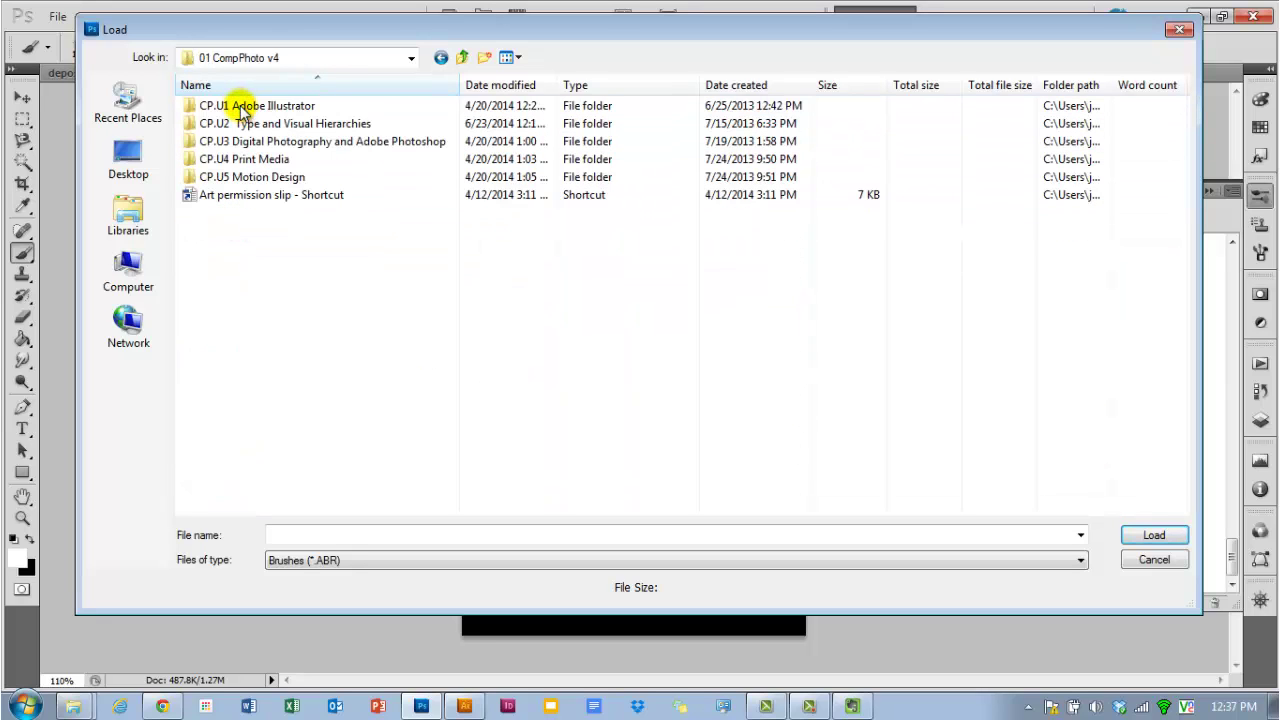
double_click(240, 141)
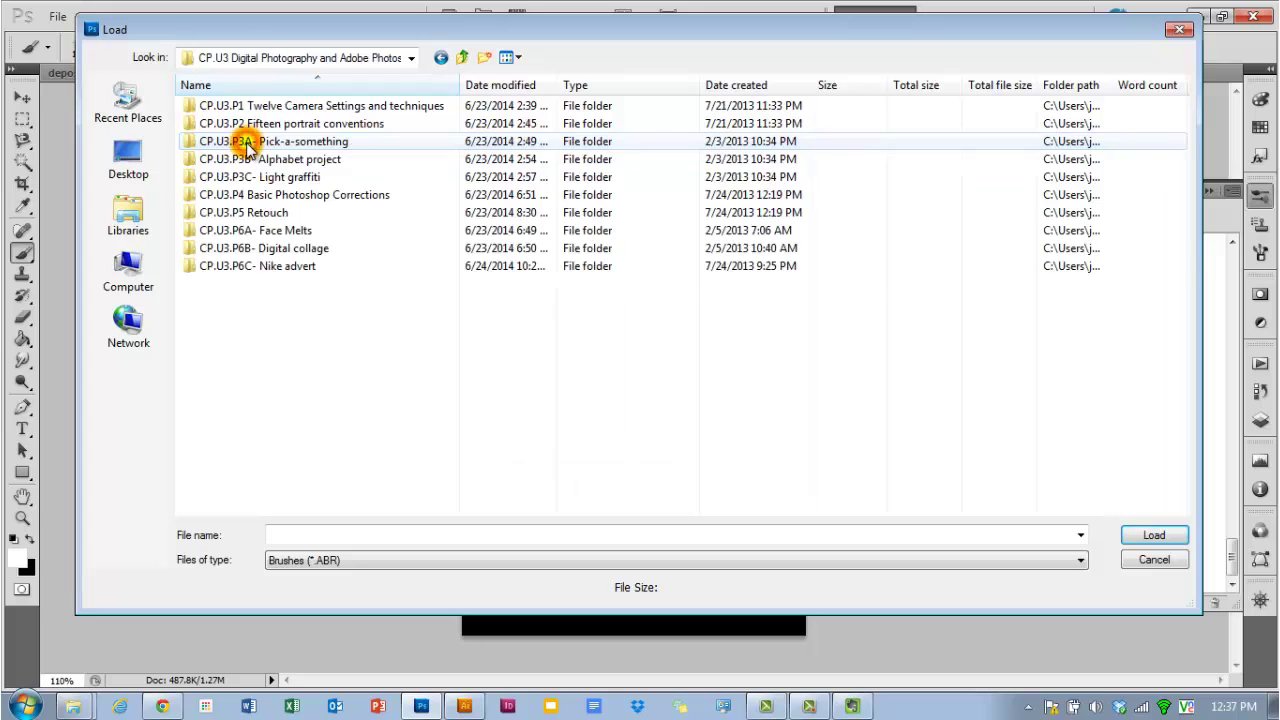
double_click(272, 268)
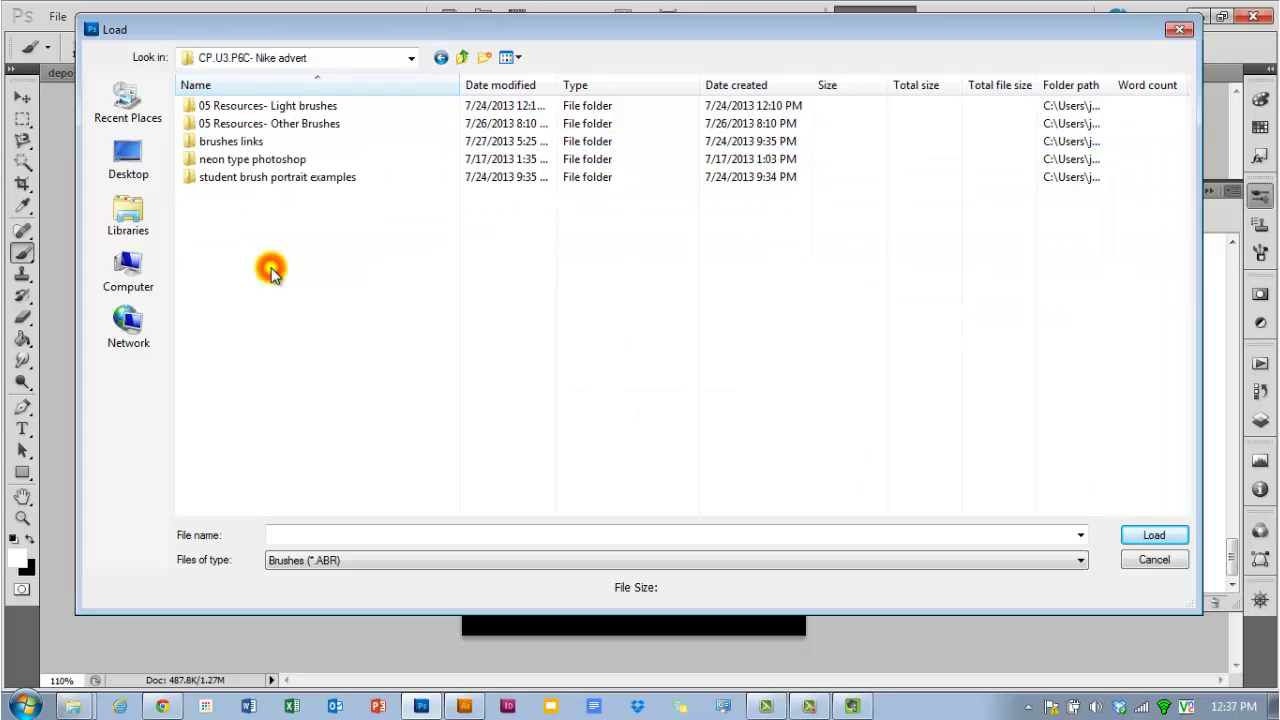
- Load the 40 Light Streaks brush file from the 05 Resources- Other Brushes folder
double_click(293, 125)
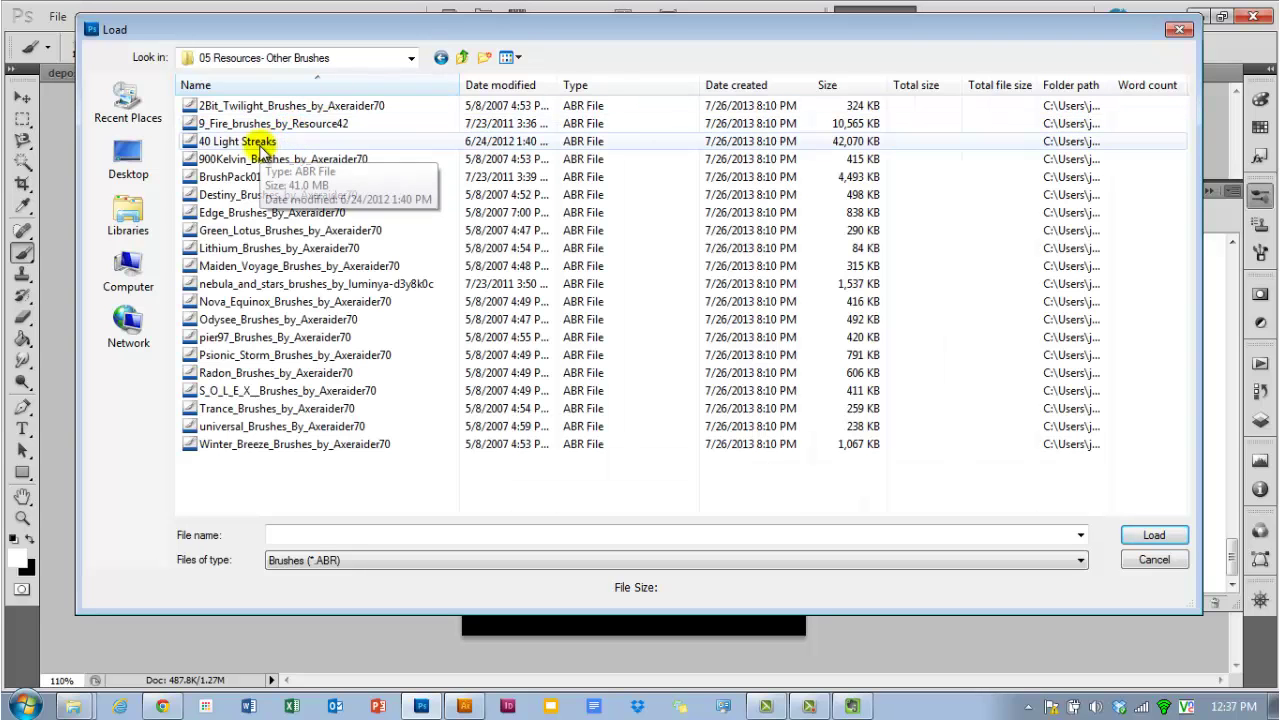
left_click(258, 143)
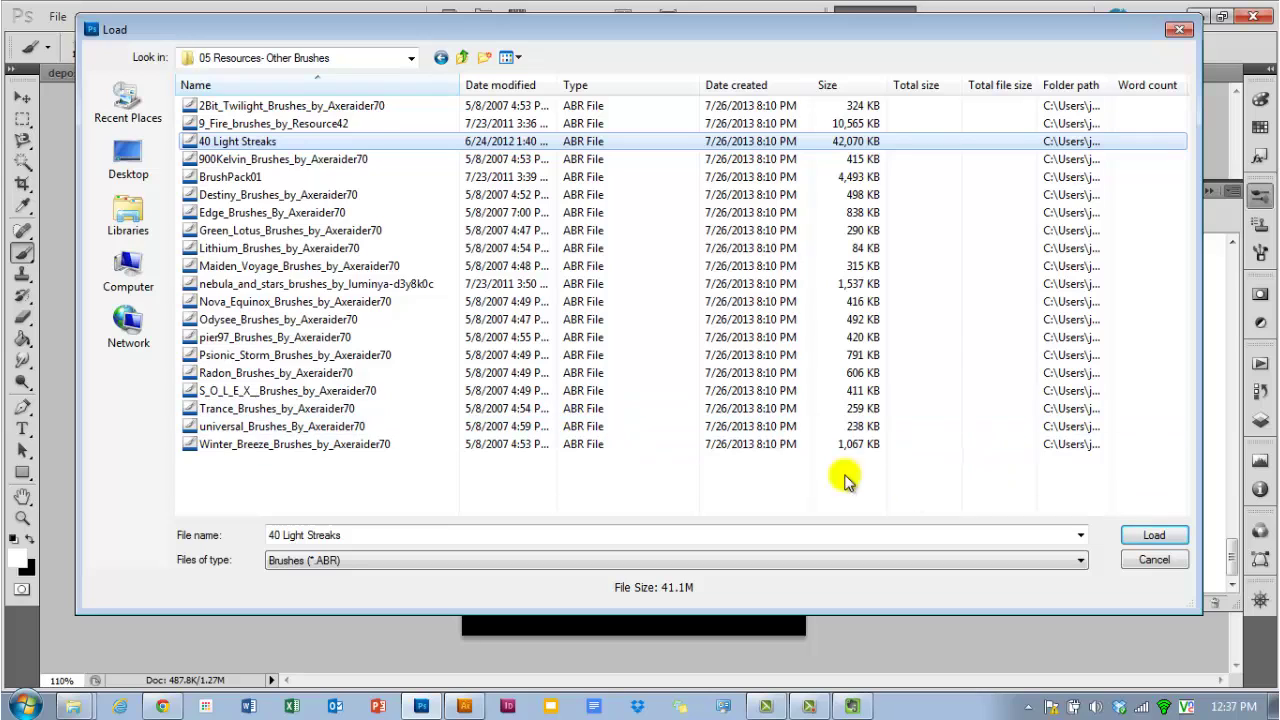
left_click(1160, 538)
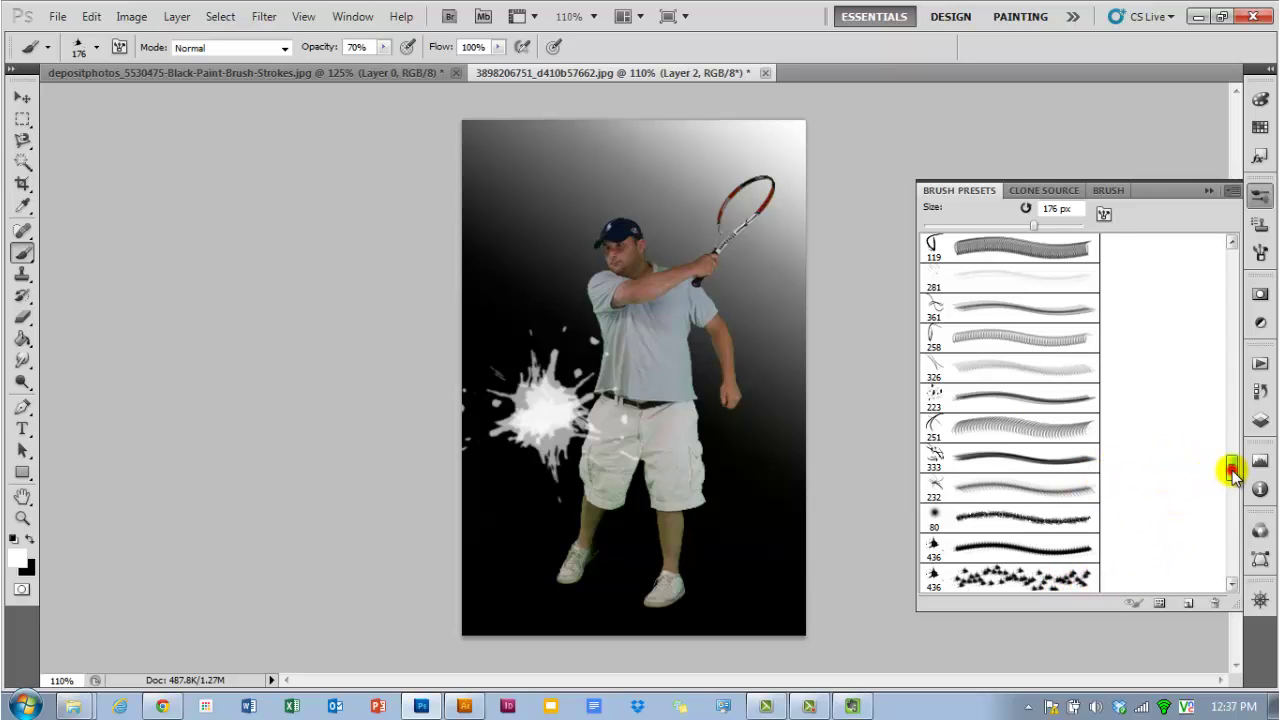
- Choose the 1499 px light-streak preset, reduce it to 125 px, and stamp a white swirl on the background beside the player's head
left_click_drag(1232, 472, 1233, 562)
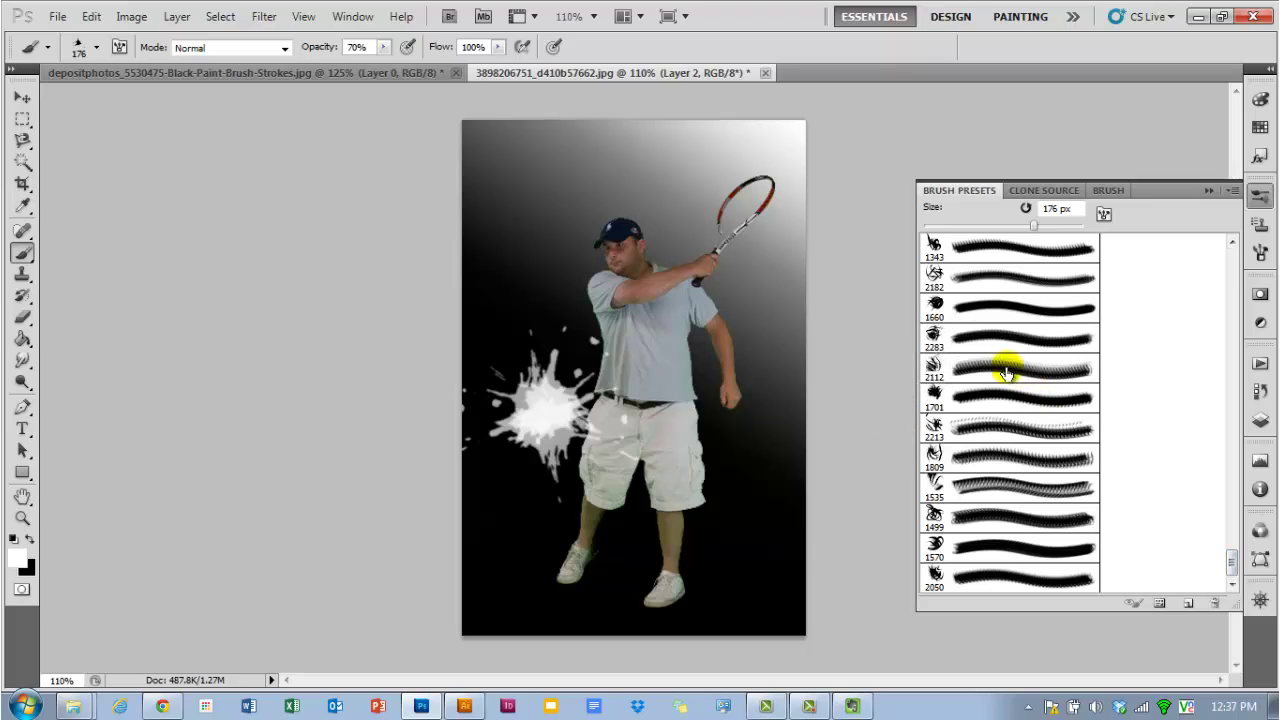
left_click(985, 525)
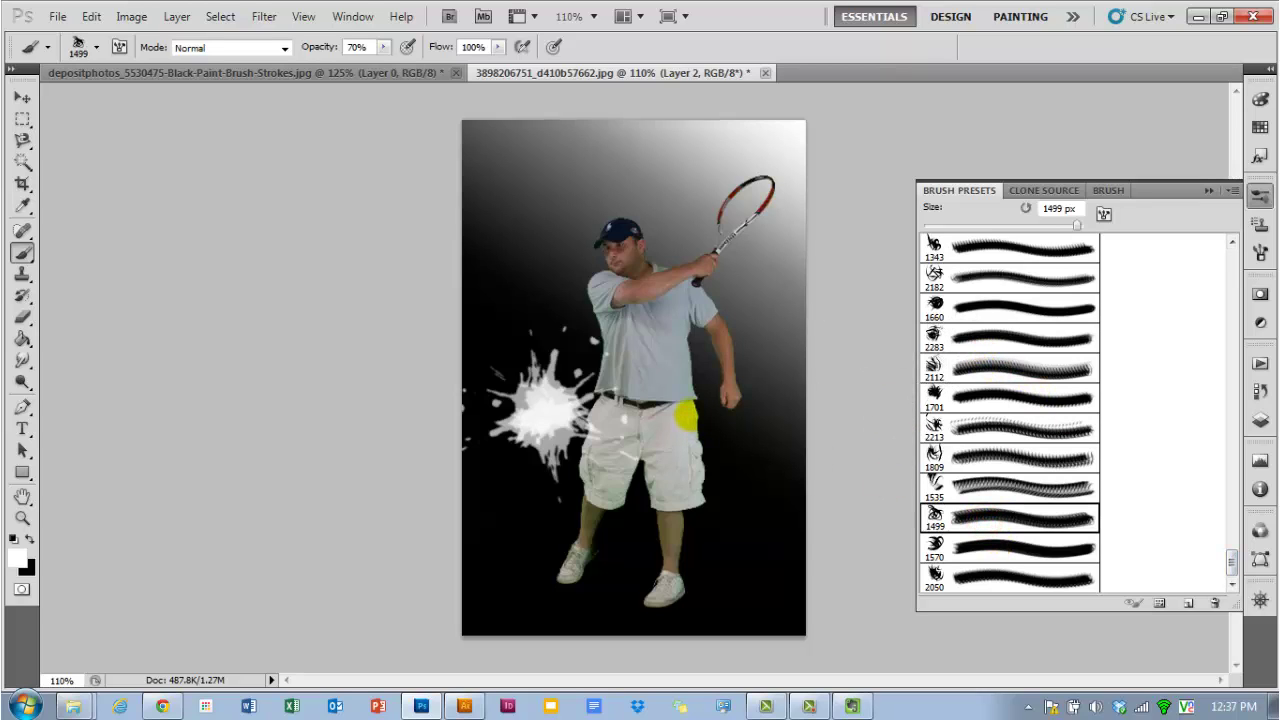
key("[")
key("[")
key("[")
key("[")
key("[")
key("[")
key("[")
key("[")
key("[")
key("[")
key("[")
key("[")
key("[")
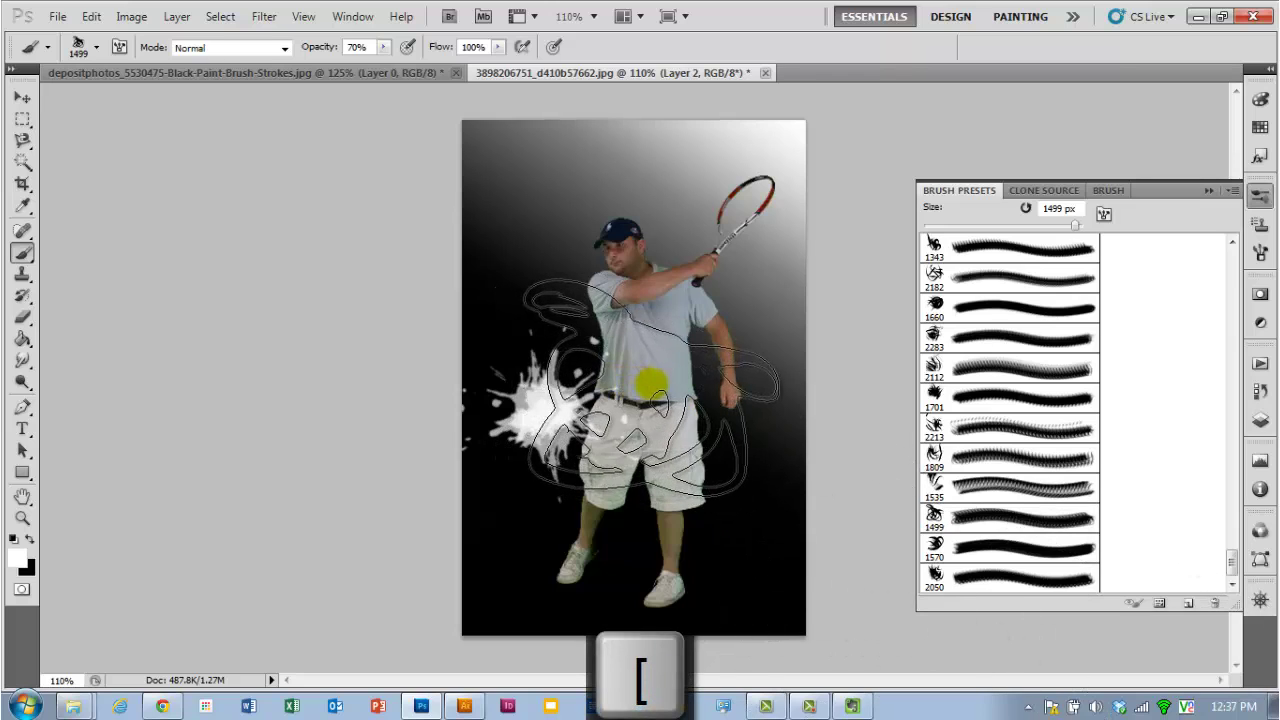
key("[")
key("[")
key("[")
key("[")
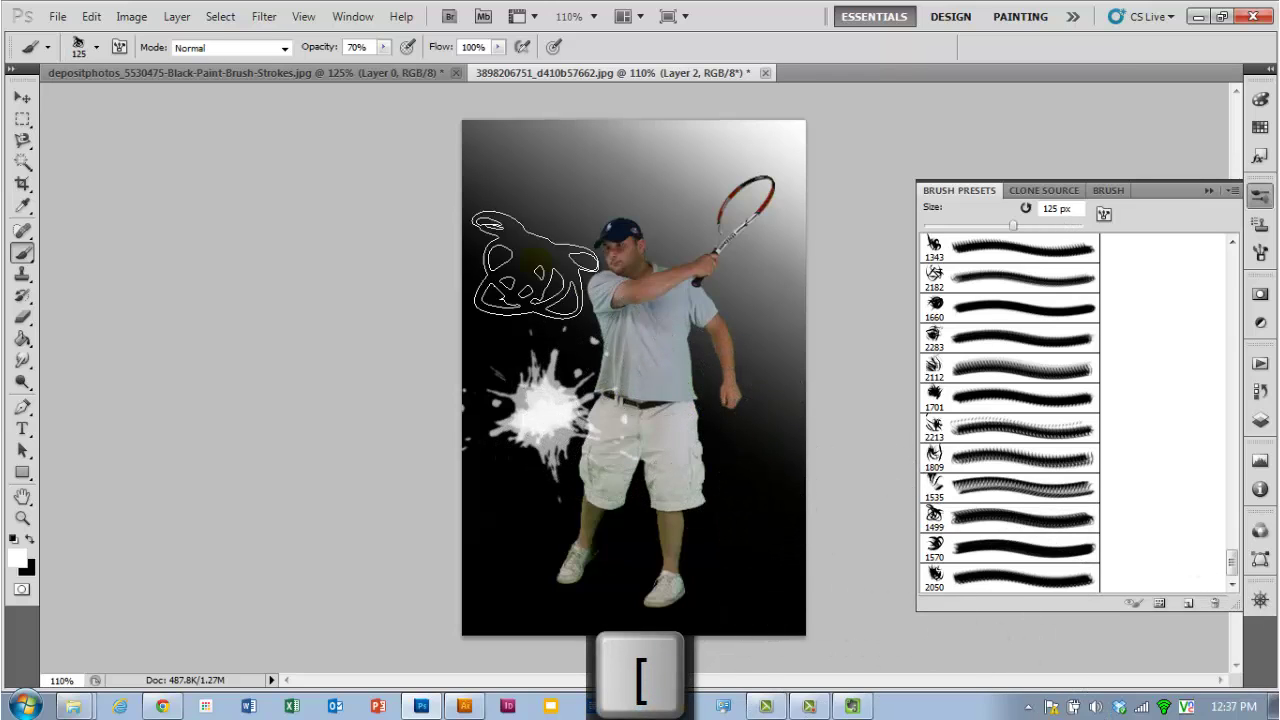
left_click(529, 223)
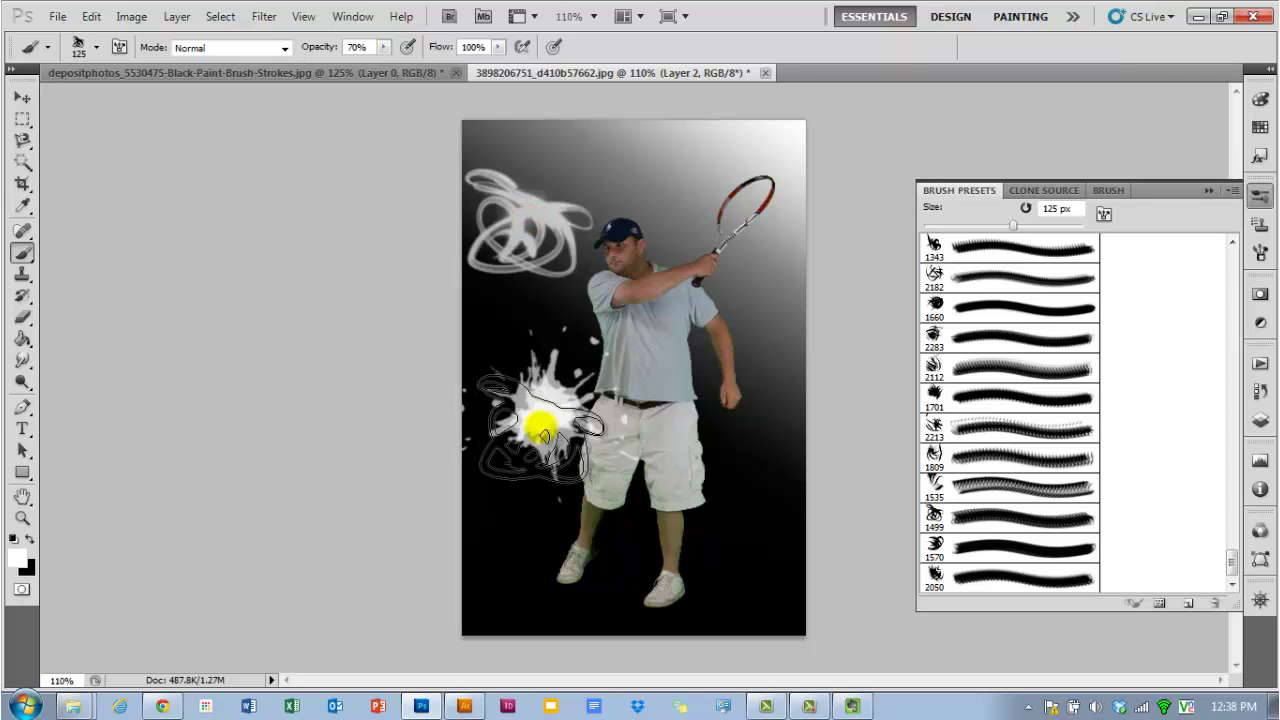
left_click(540, 428)
- Choose the 1535 px light-streak preset, resize it to 175 px, and stamp white streaks around the tennis racket
left_click(1012, 552)
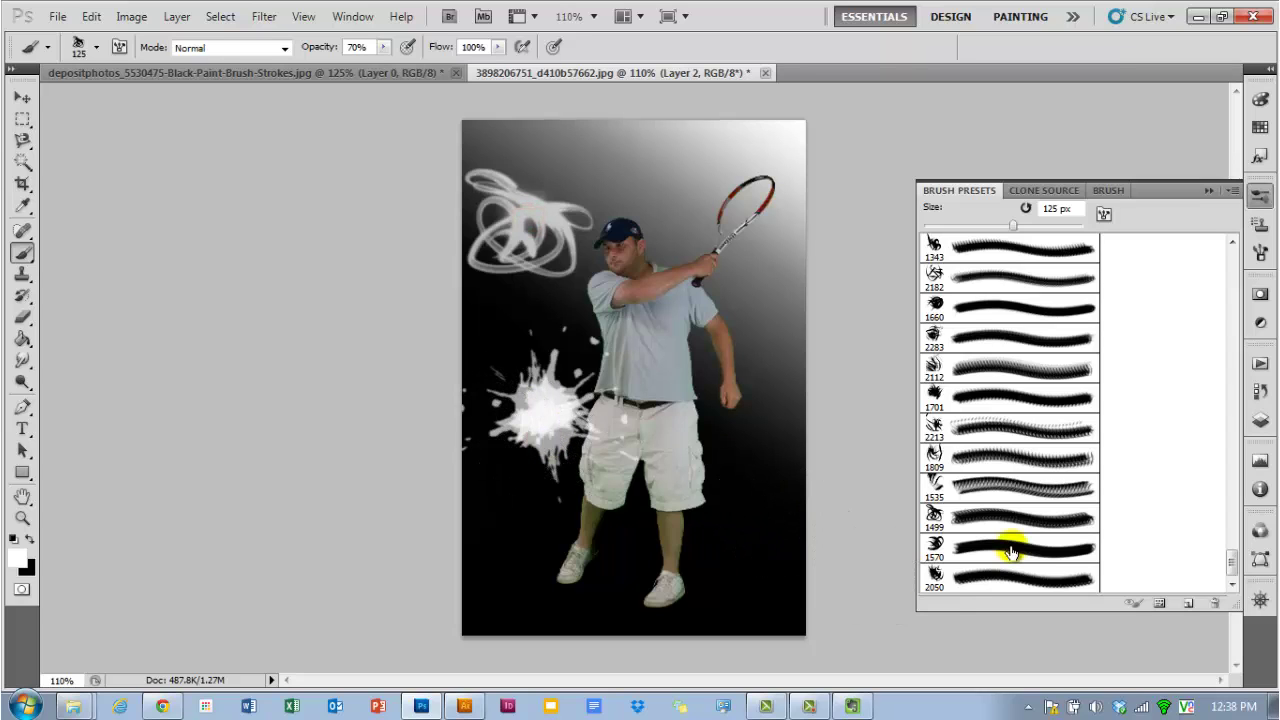
left_click(976, 487)
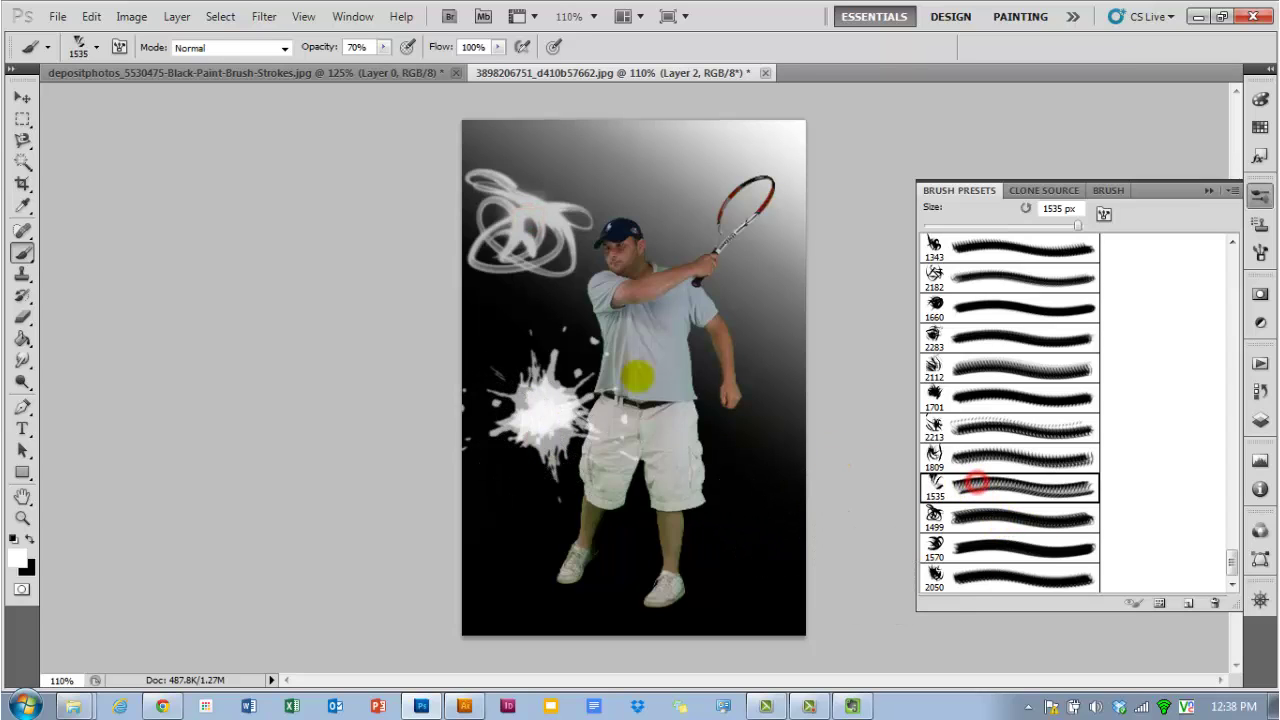
key("bracketleft")
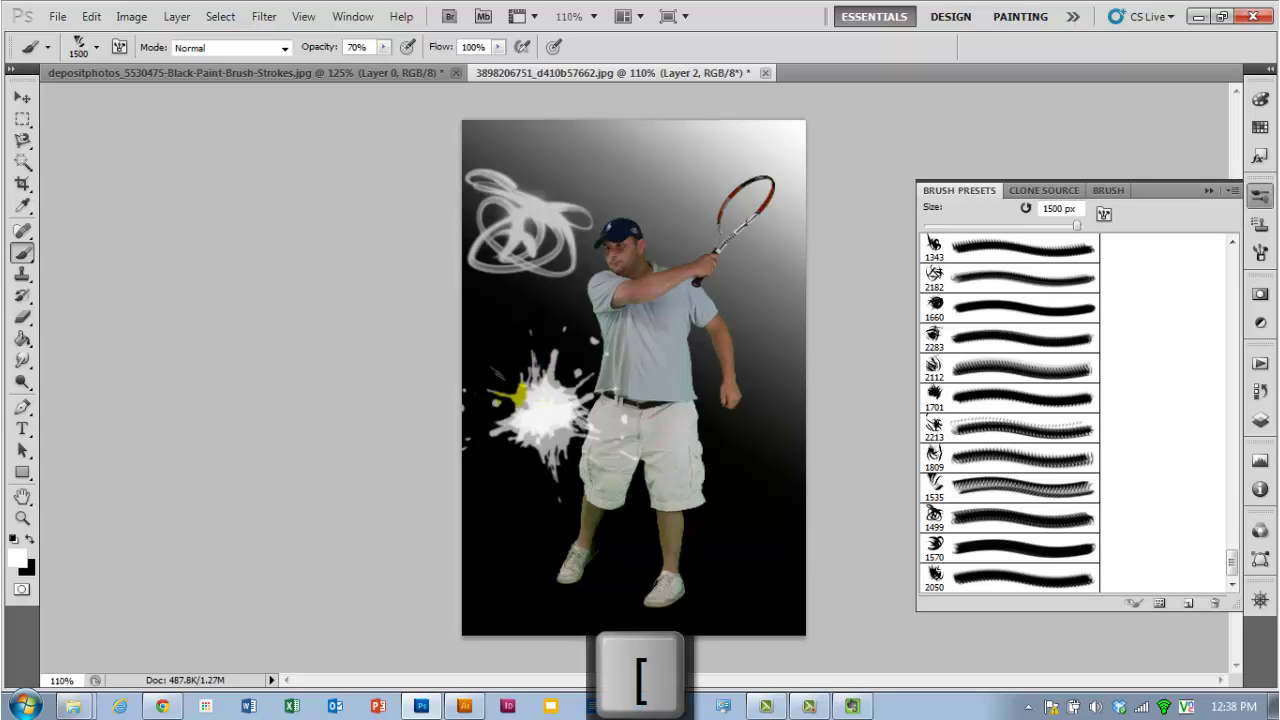
key("bracketleft")
key("bracketleft")
key("bracketleft")
key("bracketleft")
key("bracketleft")
key("bracketleft")
key("bracketleft")
key("bracketleft")
key("bracketleft")
key("bracketleft")
key("bracketleft")
key("bracketleft")
key("bracketleft")
key("bracketleft")
key("bracketleft")
key("bracketleft")
key("bracketleft")
key("bracketleft")
key("bracketleft")
key("bracketleft")
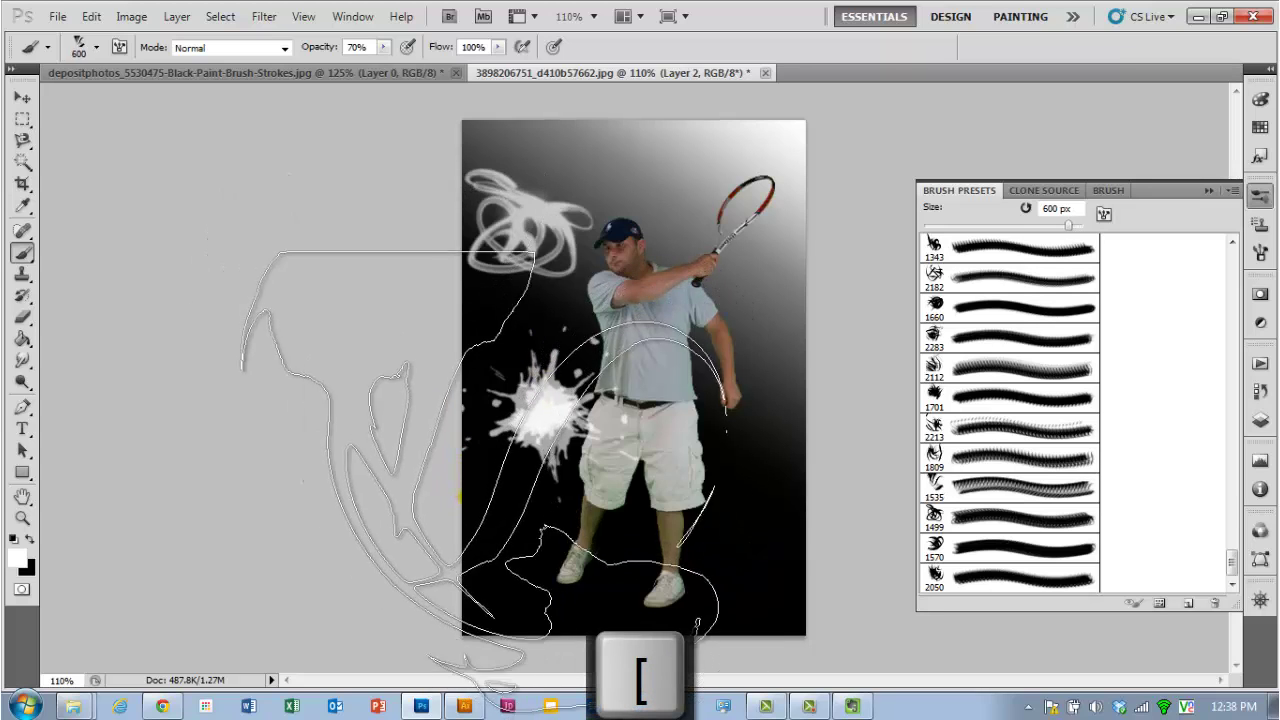
key("bracketright")
key("bracketright")
key("bracketright")
key("bracketright")
key("bracketright")
key("bracketright")
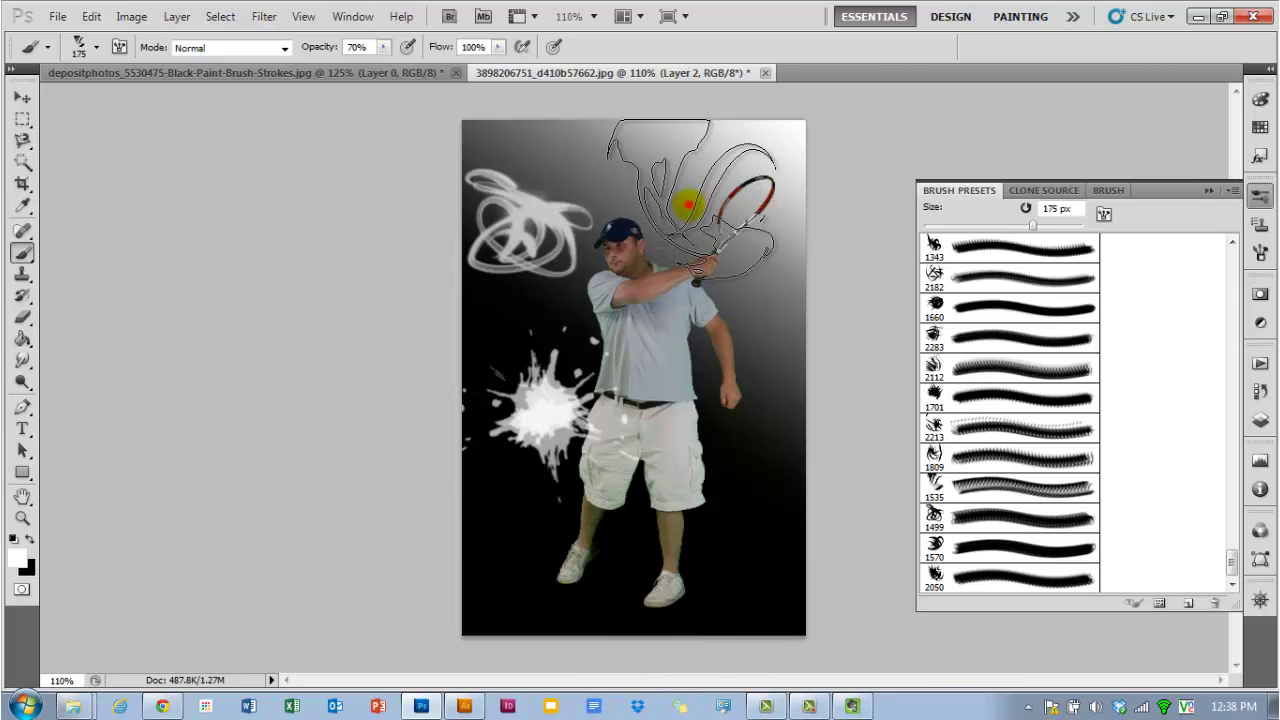
left_click(688, 205)
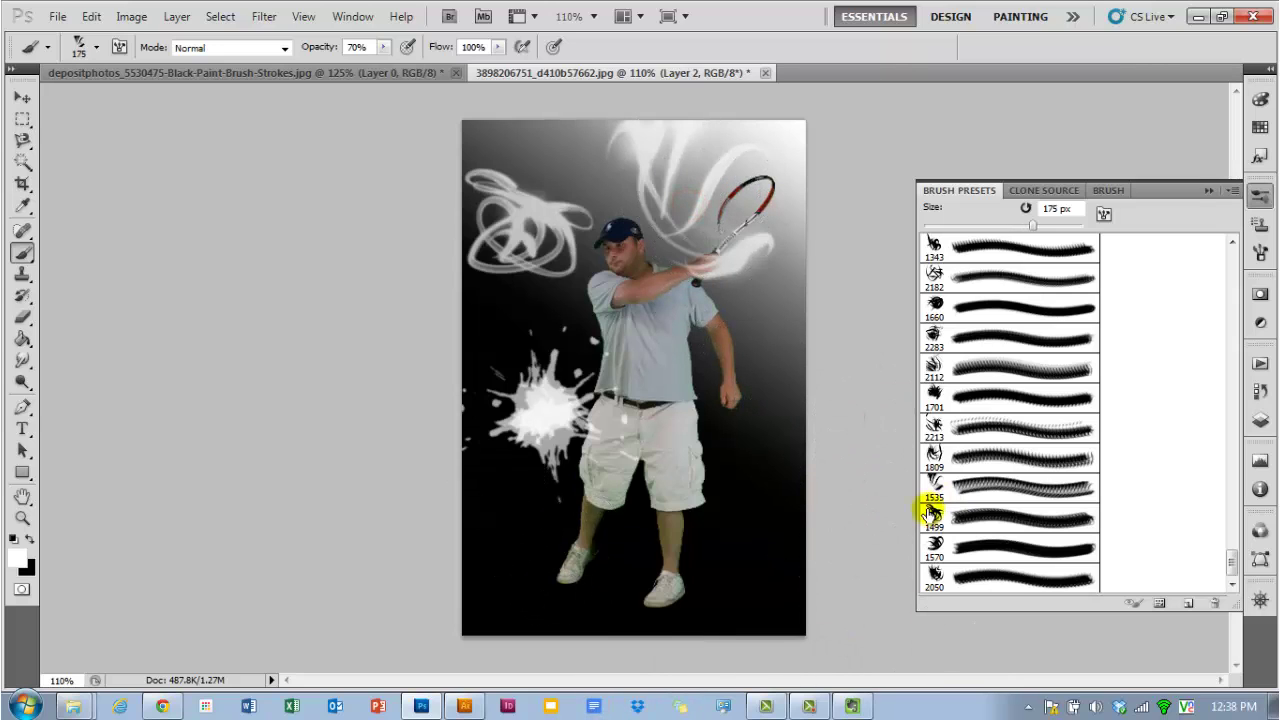
- Choose the 2050 px light-streak brush preset
left_click(993, 586)
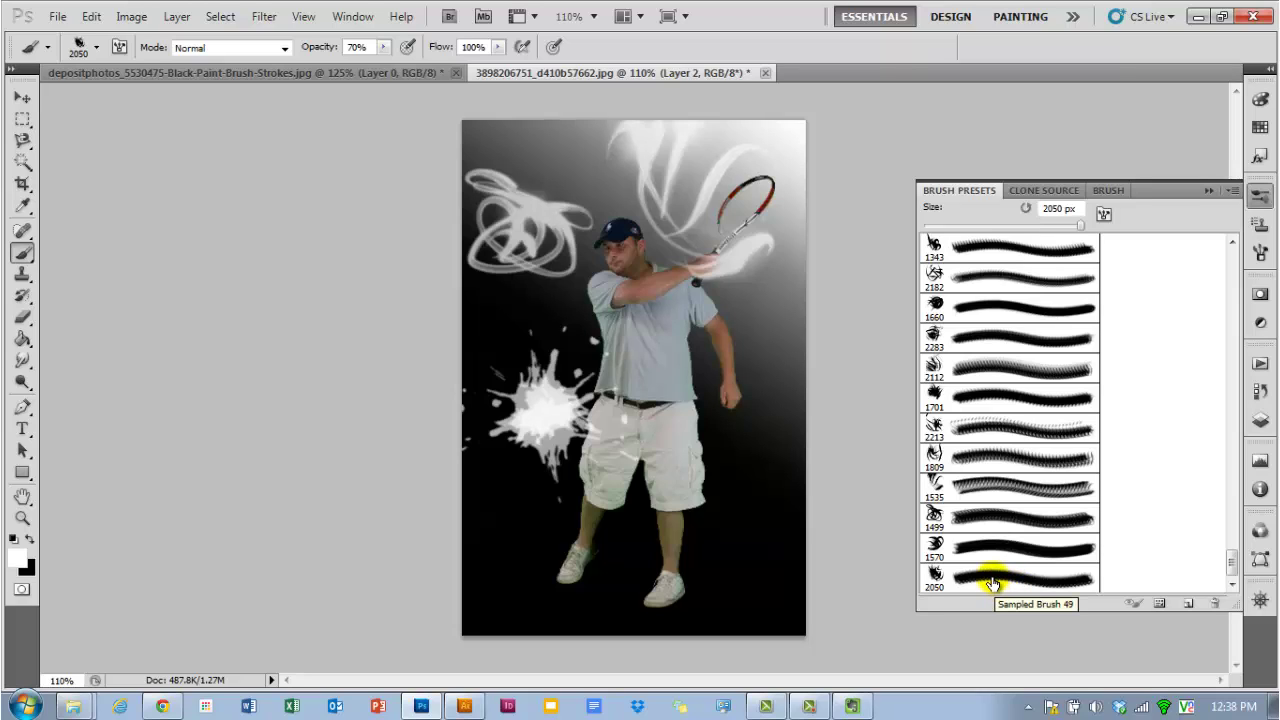